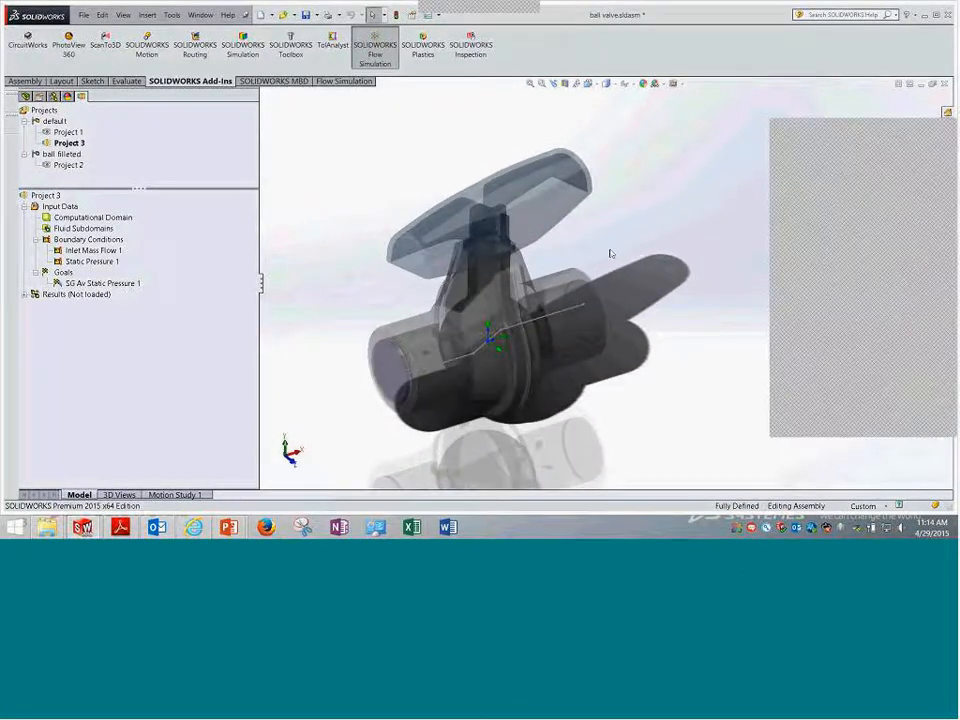
- Open the Flow Simulation Online Tutorial from the SOLIDWORKS Simulation help
{"action": "left_click_drag", "start_coordinate": [842, 133], "coordinate": [799, 135]}
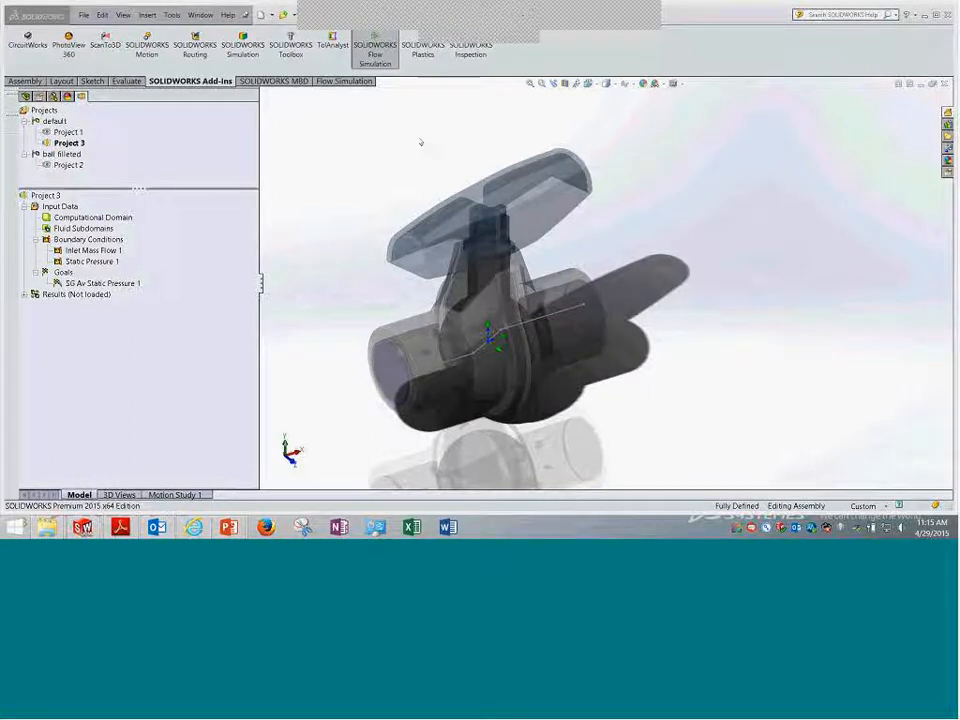
{"action": "left_click", "coordinate": [228, 15]}
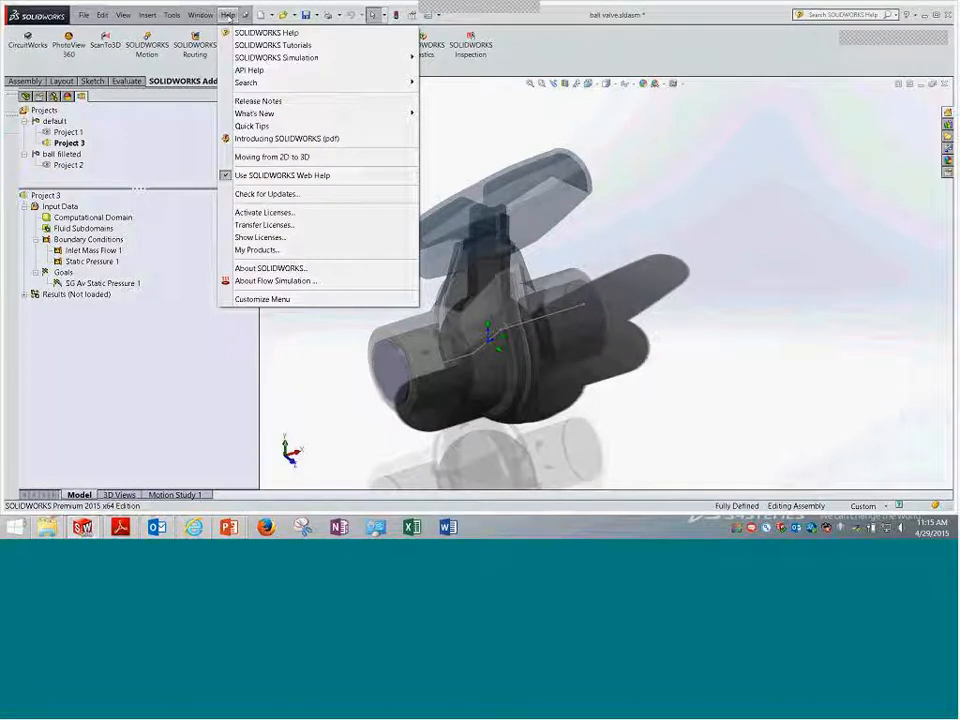
{"action": "mouse_move", "coordinate": [275, 58]}
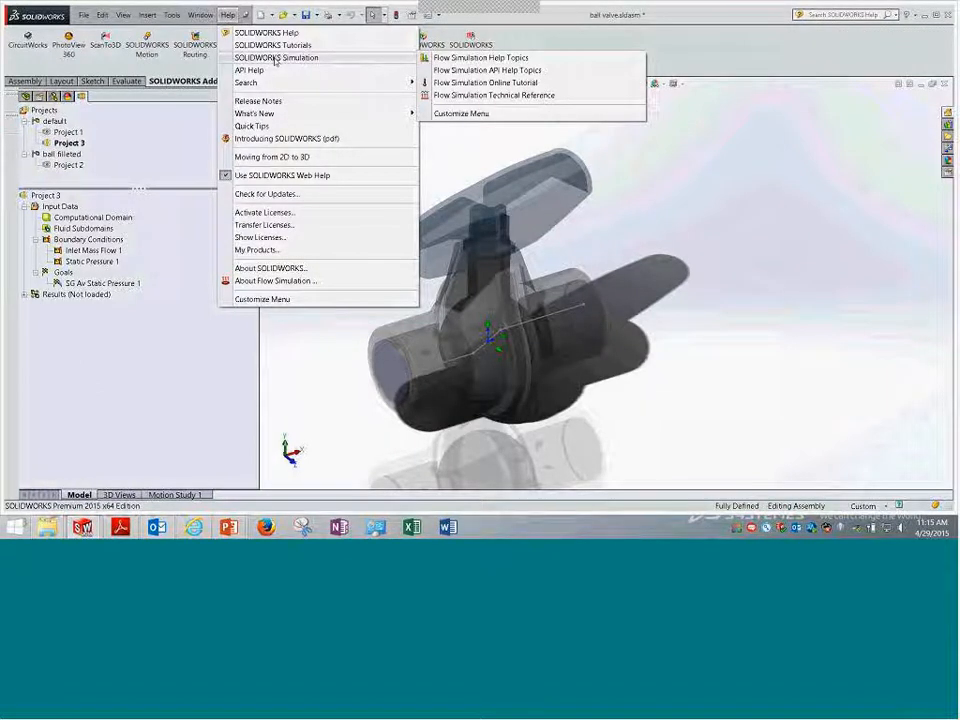
{"action": "left_click", "coordinate": [478, 84]}
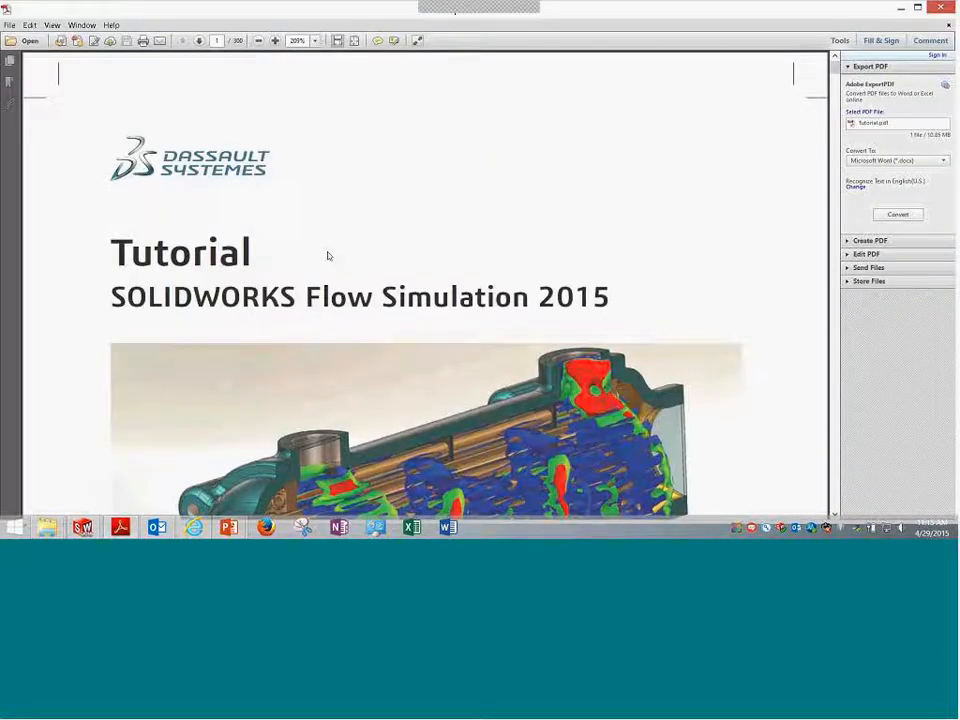
- Browse the tutorial's table of contents and go to the Ball Valve Design chapter under First Steps
{"action": "scroll", "coordinate": [327, 256], "scroll_direction": "down", "scroll_amount": 1}
{"action": "scroll", "coordinate": [327, 254], "scroll_direction": "down", "scroll_amount": 15}
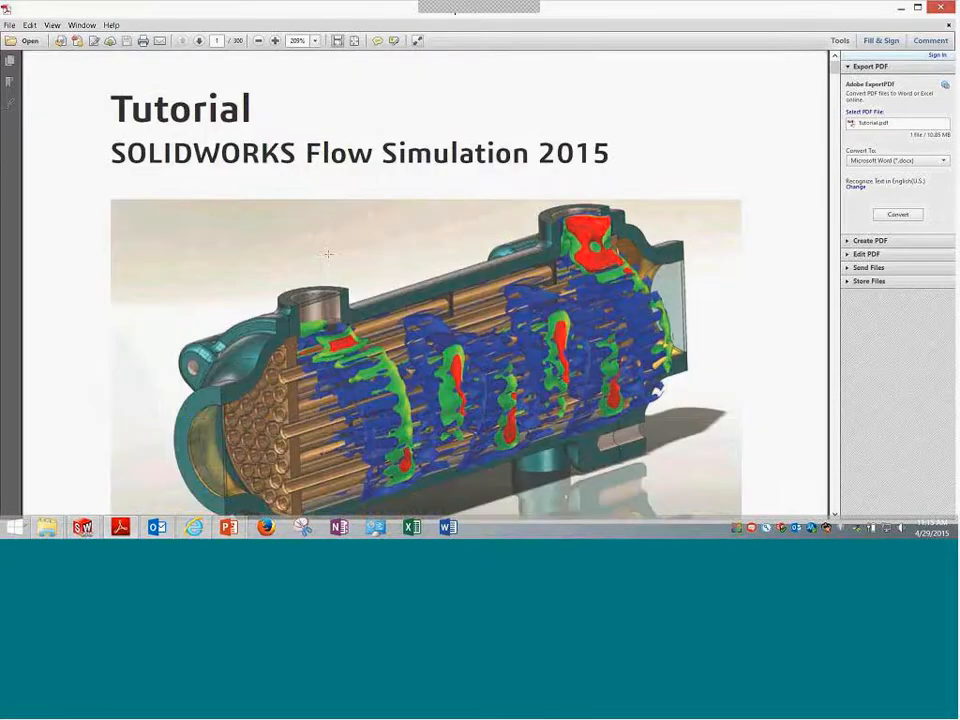
{"action": "scroll", "coordinate": [180, 223], "scroll_direction": "down", "scroll_amount": 10}
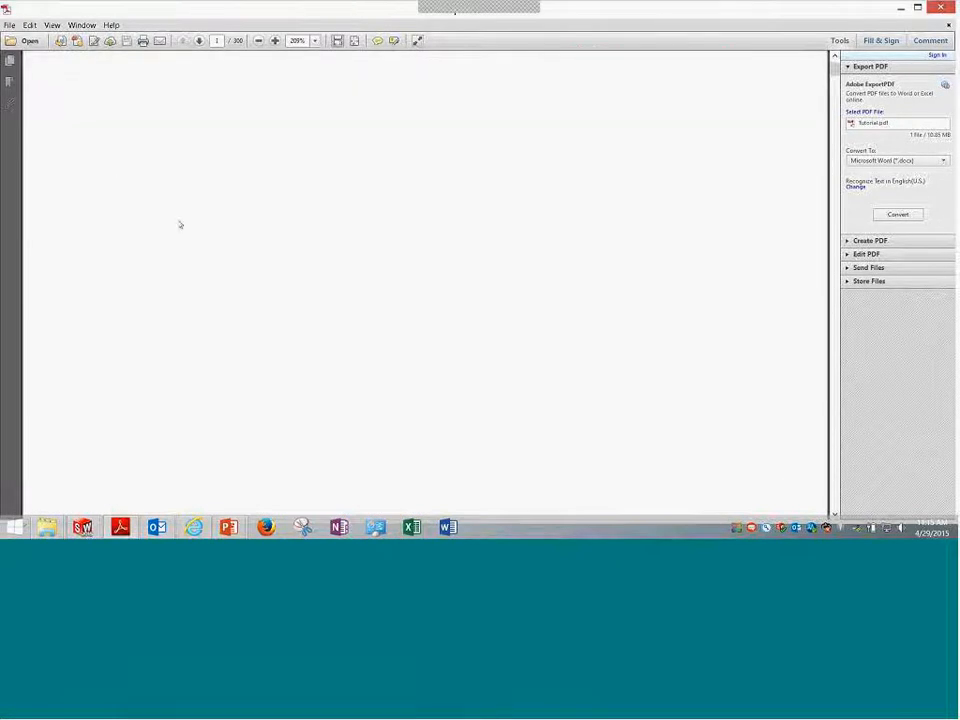
{"action": "scroll", "coordinate": [161, 255], "scroll_direction": "down", "scroll_amount": 1}
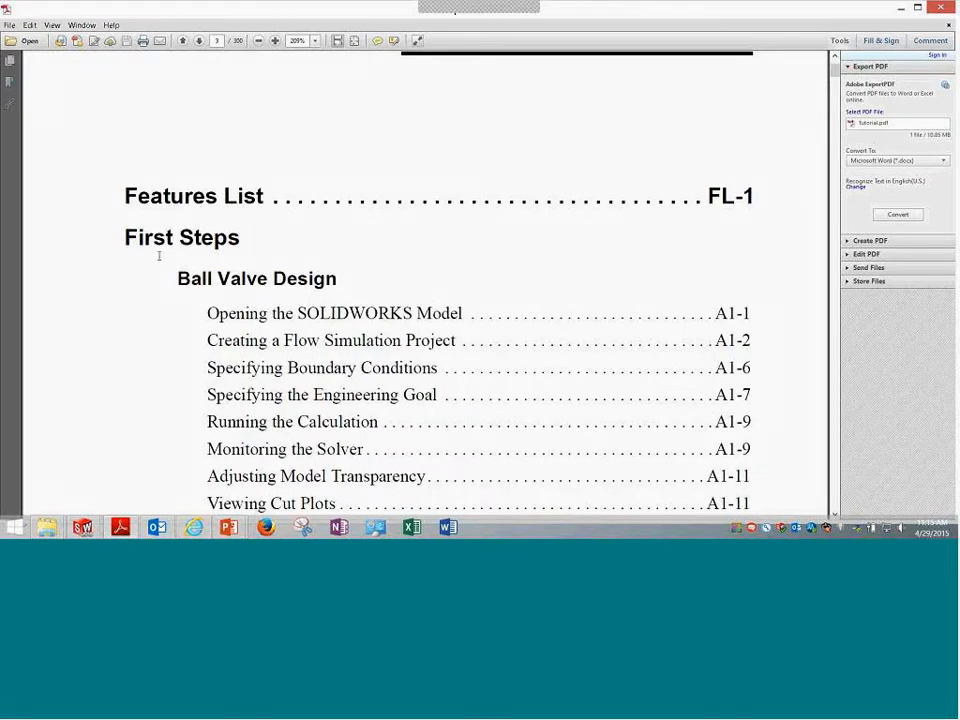
{"action": "scroll", "coordinate": [165, 200], "scroll_direction": "down", "scroll_amount": 2}
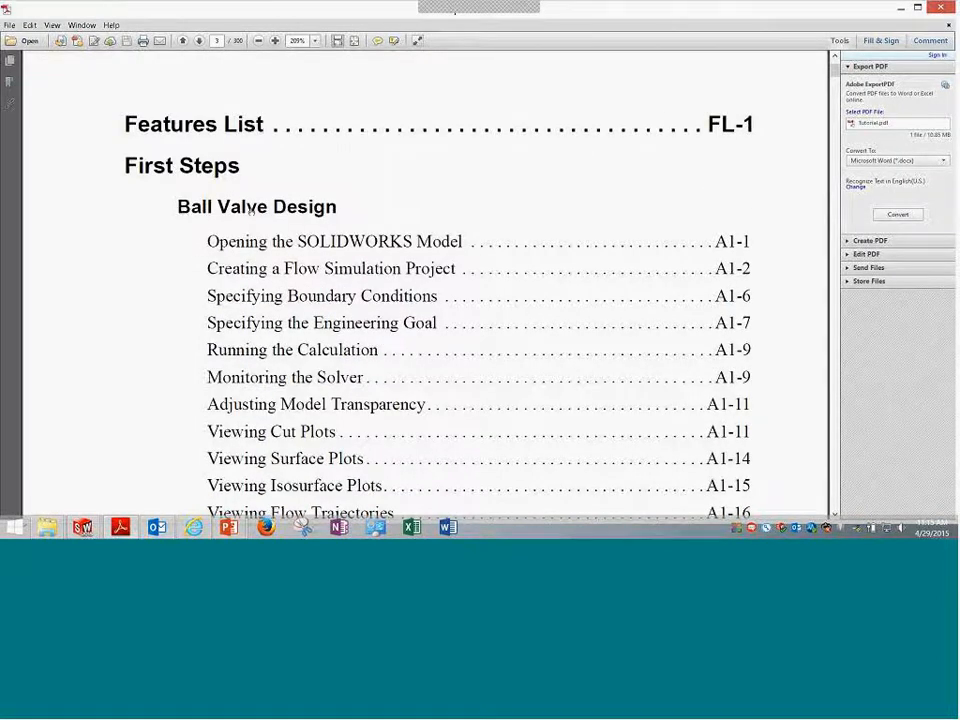
{"action": "scroll", "coordinate": [251, 210], "scroll_direction": "down", "scroll_amount": 10}
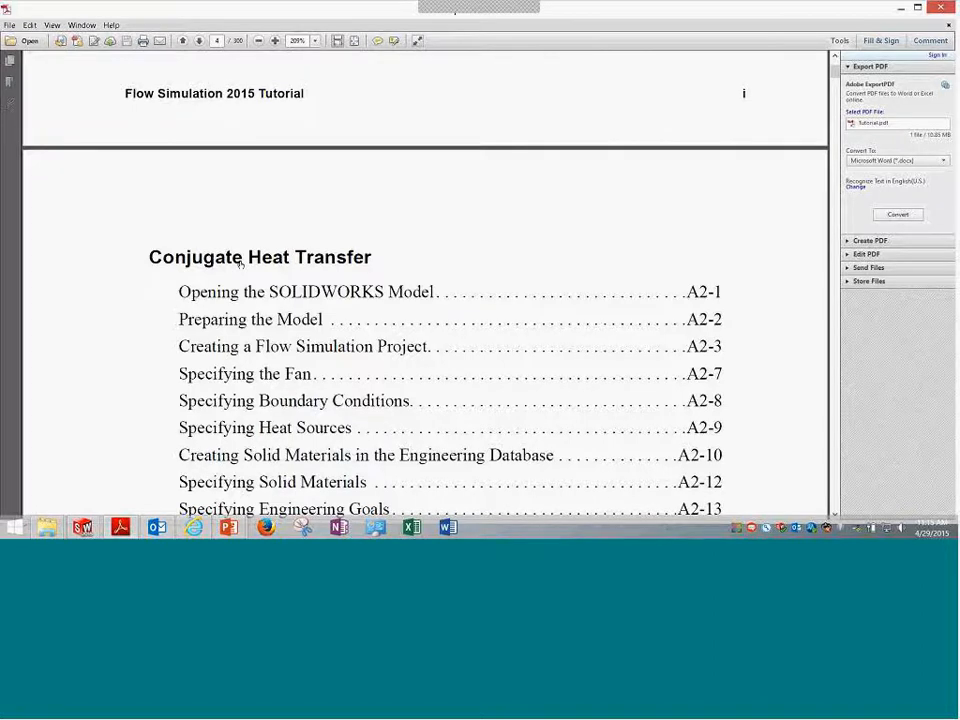
{"action": "scroll", "coordinate": [240, 261], "scroll_direction": "up", "scroll_amount": 1}
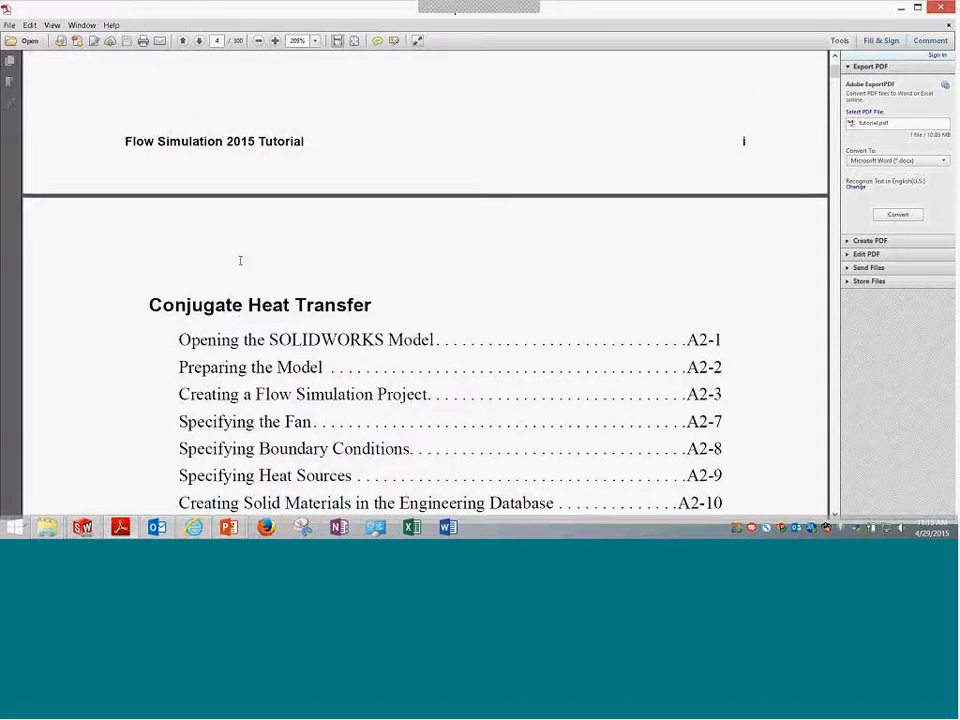
{"action": "scroll", "coordinate": [240, 261], "scroll_direction": "up", "scroll_amount": 5}
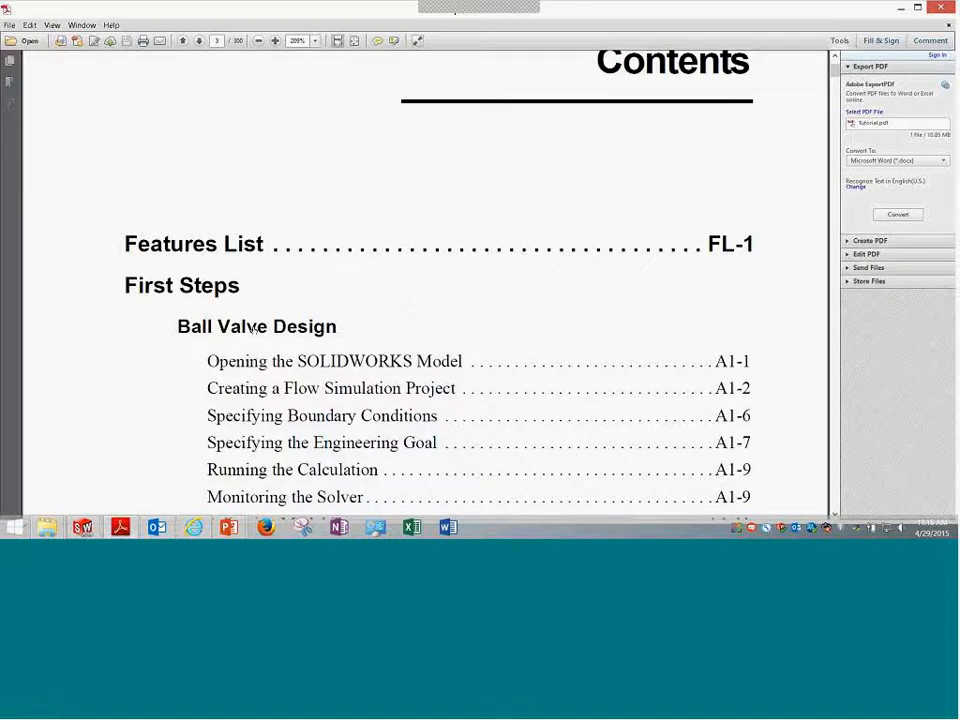
{"action": "left_click", "coordinate": [255, 329]}
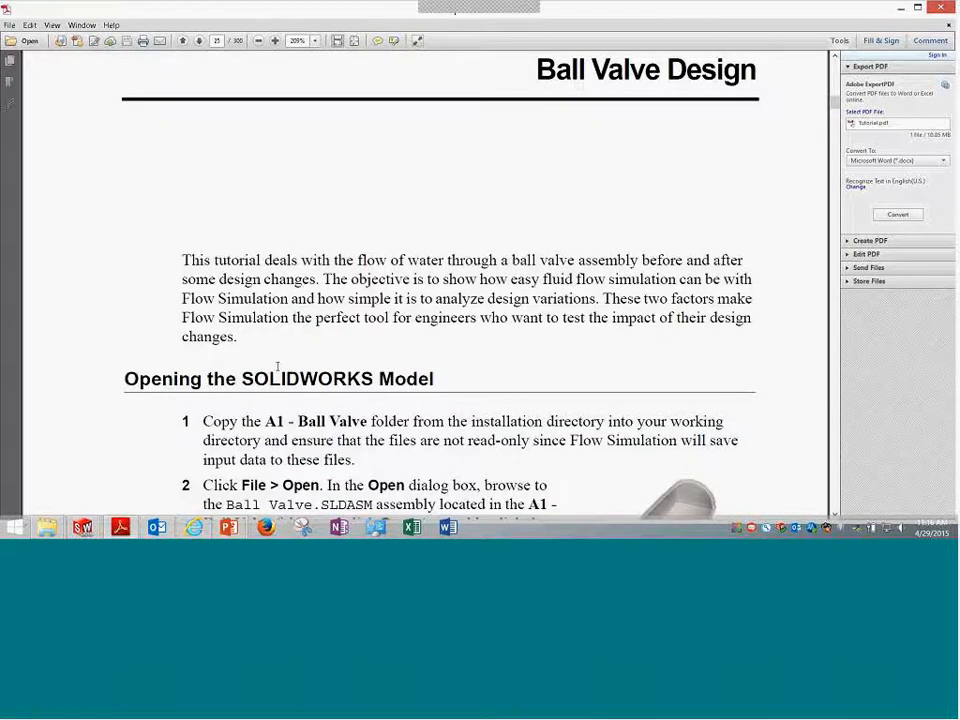
- Read the instructions under Opening the SOLIDWORKS Model in the Ball Valve Design chapter
{"action": "scroll", "coordinate": [277, 368], "scroll_direction": "down", "scroll_amount": 1}
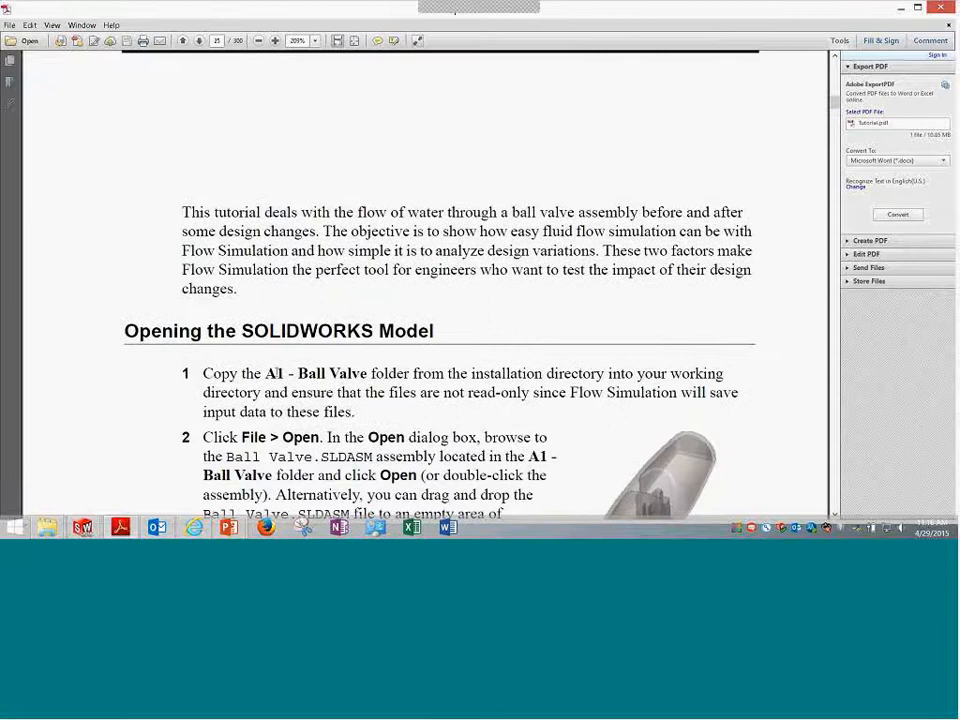
{"action": "scroll", "coordinate": [276, 372], "scroll_direction": "down", "scroll_amount": 2}
{"action": "scroll", "coordinate": [277, 373], "scroll_direction": "down", "scroll_amount": 1}
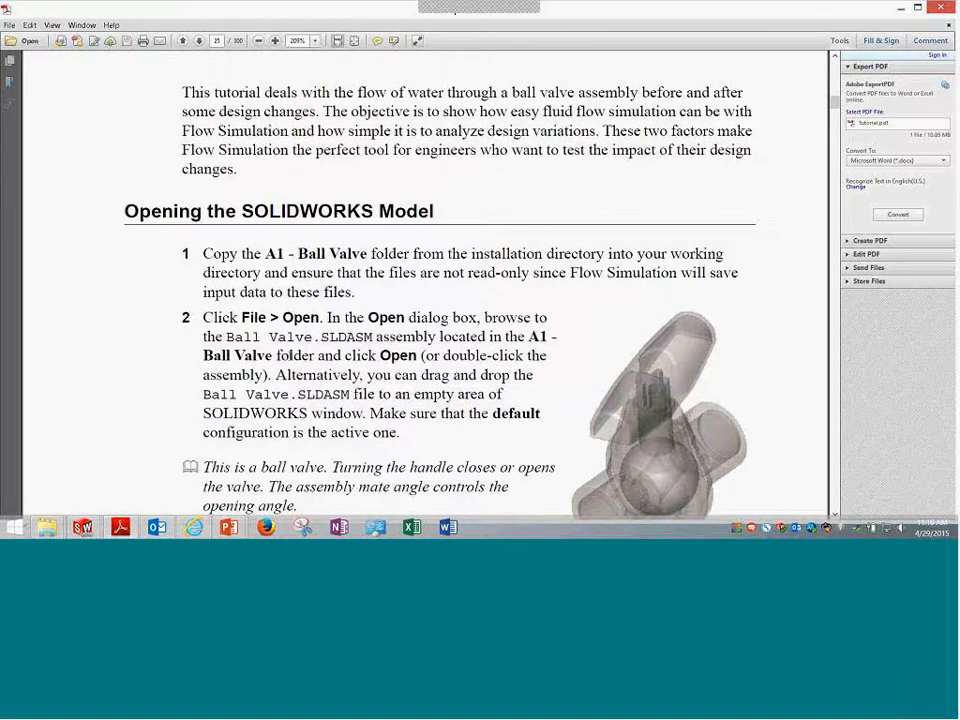
{"action": "scroll", "coordinate": [285, 365], "scroll_direction": "down", "scroll_amount": 2}
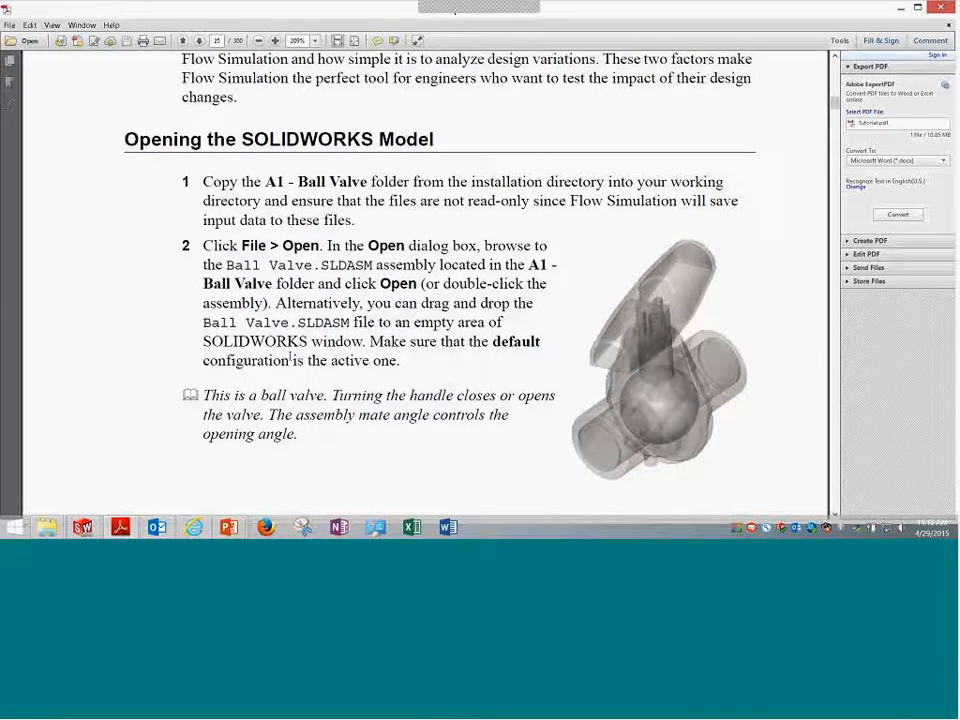
{"action": "scroll", "coordinate": [291, 358], "scroll_direction": "up", "scroll_amount": 1}
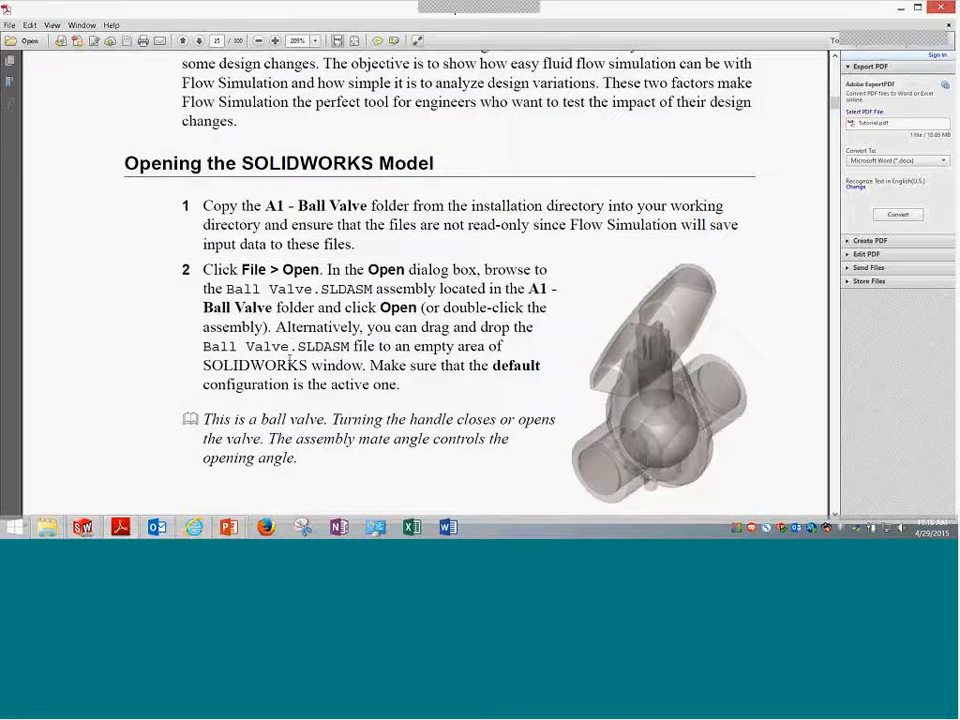
{"action": "scroll", "coordinate": [290, 361], "scroll_direction": "down", "scroll_amount": 2}
{"action": "scroll", "coordinate": [290, 358], "scroll_direction": "down", "scroll_amount": 1}
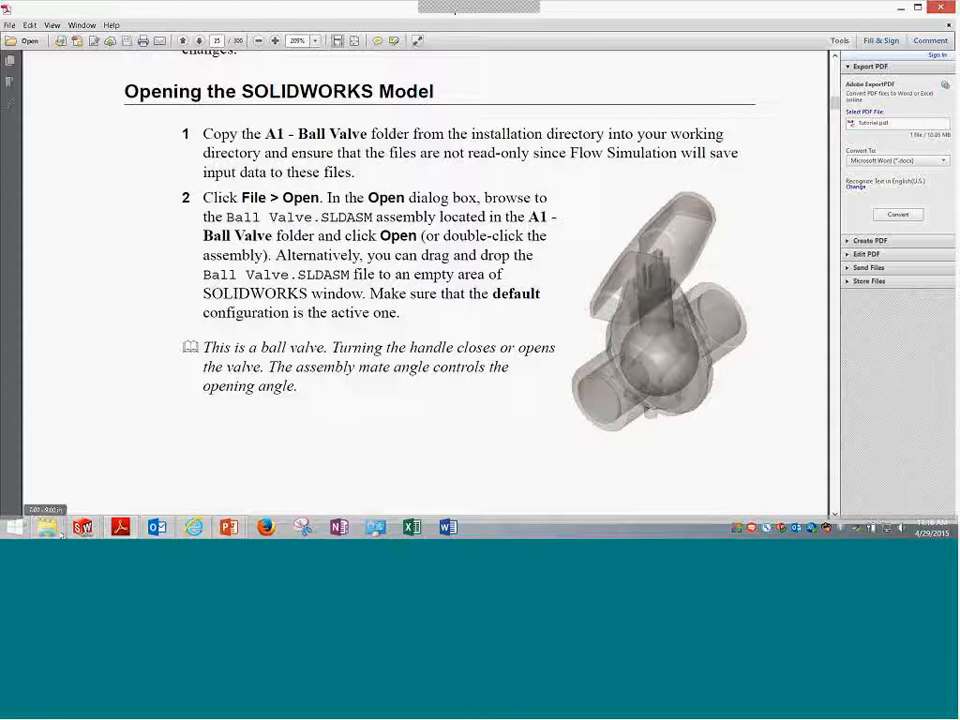
- Switch to the Examples folder in File Explorer and display the full path of the SOLIDWORKS Flow Simulation installation examples
{"action": "mouse_move", "coordinate": [47, 522]}
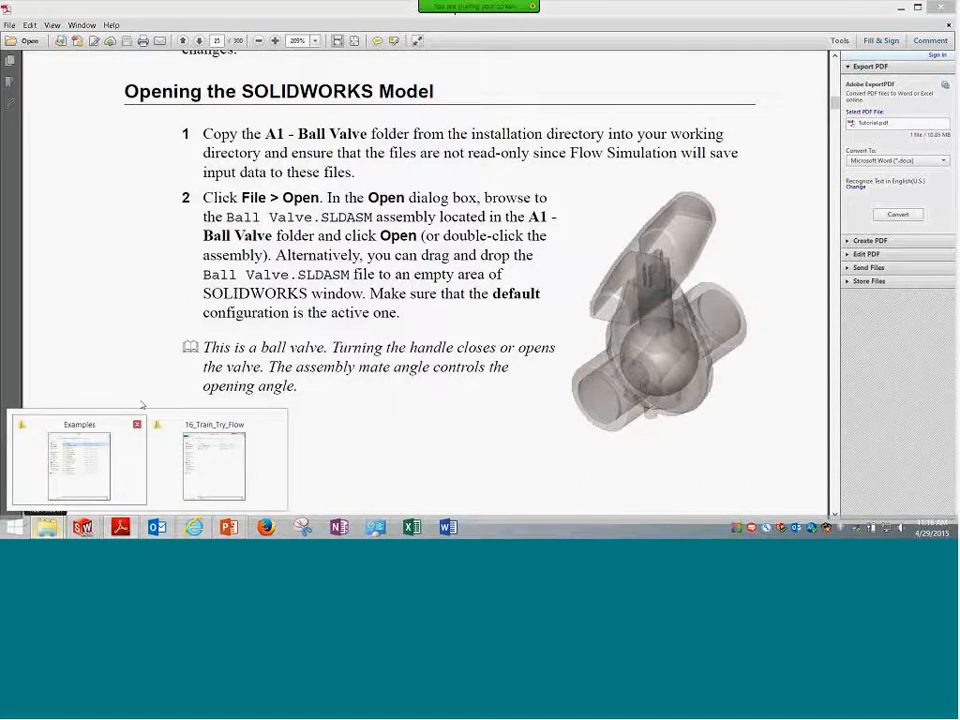
{"action": "left_click", "coordinate": [70, 498]}
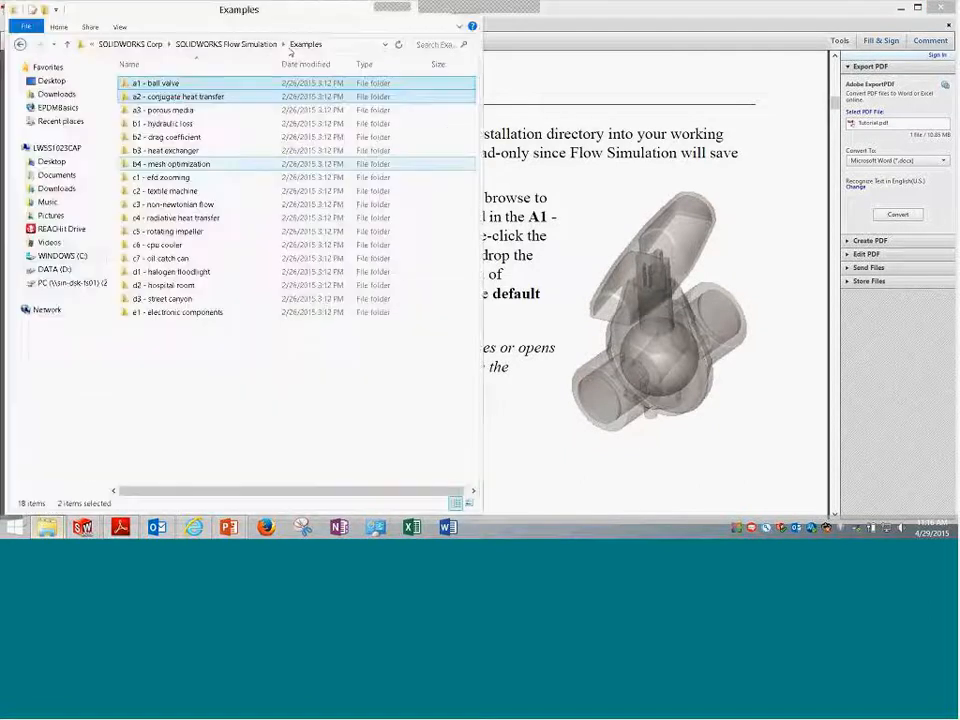
{"action": "left_click", "coordinate": [349, 46]}
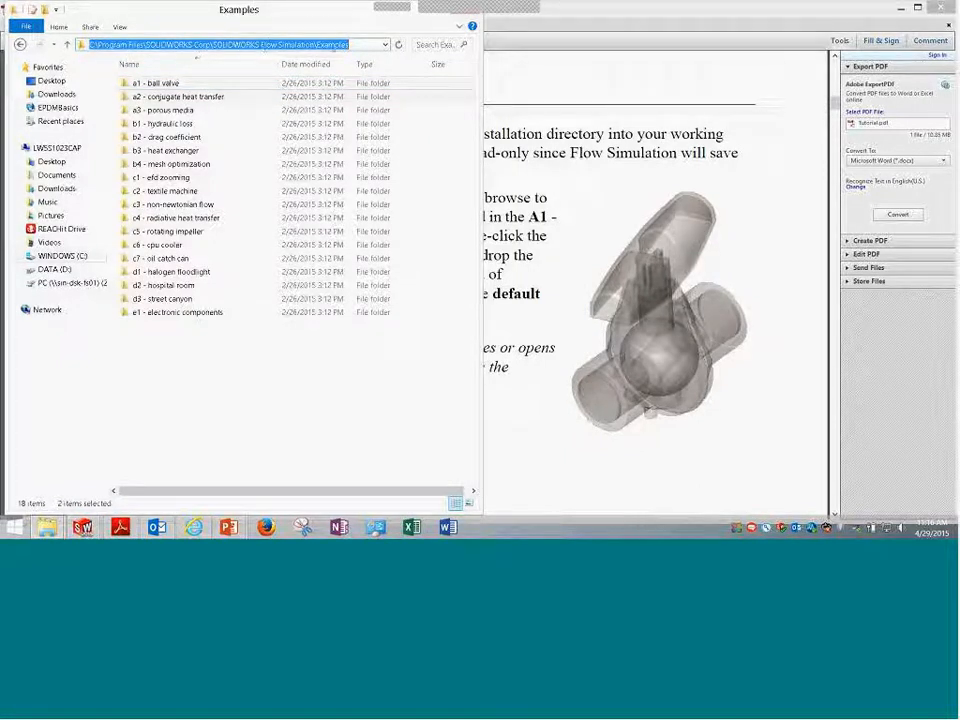
{"action": "left_click", "coordinate": [184, 415]}
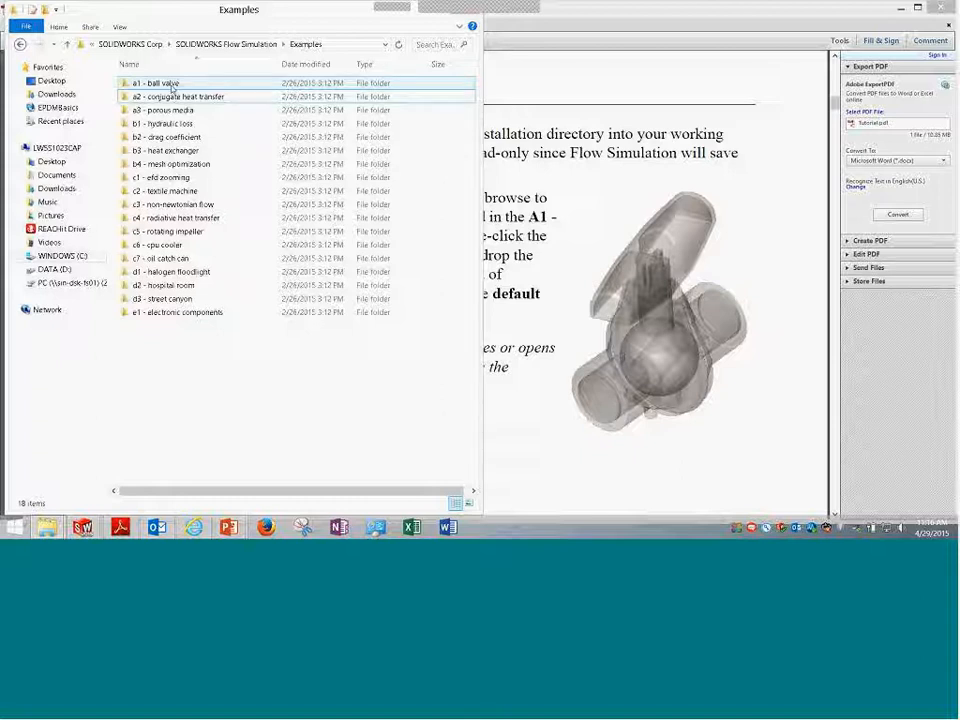
- Select the a1 - ball valve and a2 - conjugate heat transfer folders and close the Examples window
{"action": "left_click", "coordinate": [168, 85]}
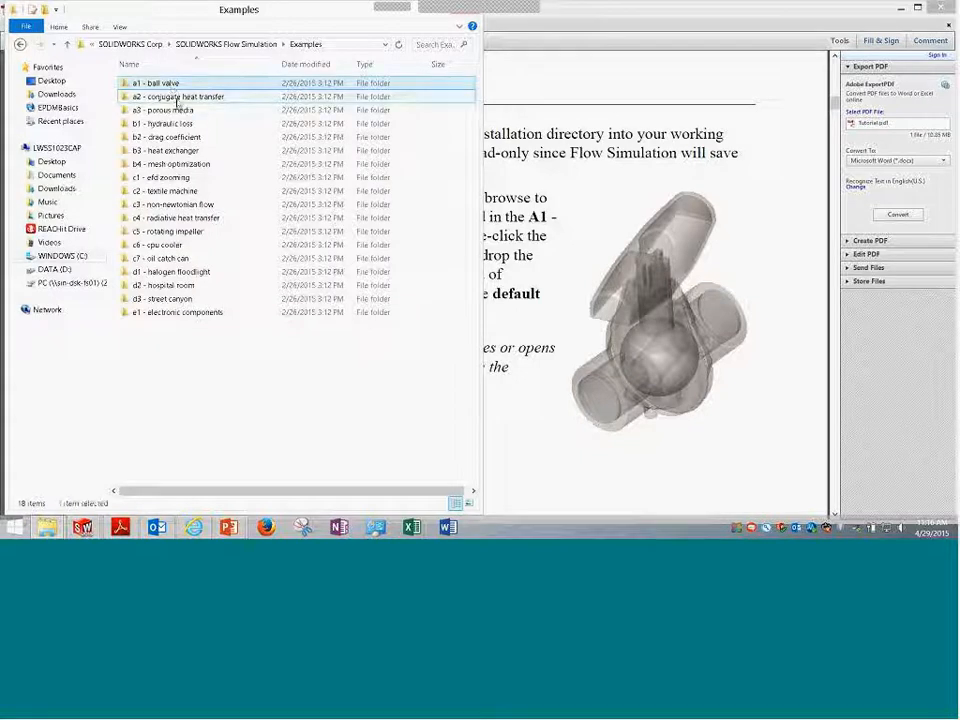
{"action": "left_click", "coordinate": [178, 99], "text": "ctrl"}
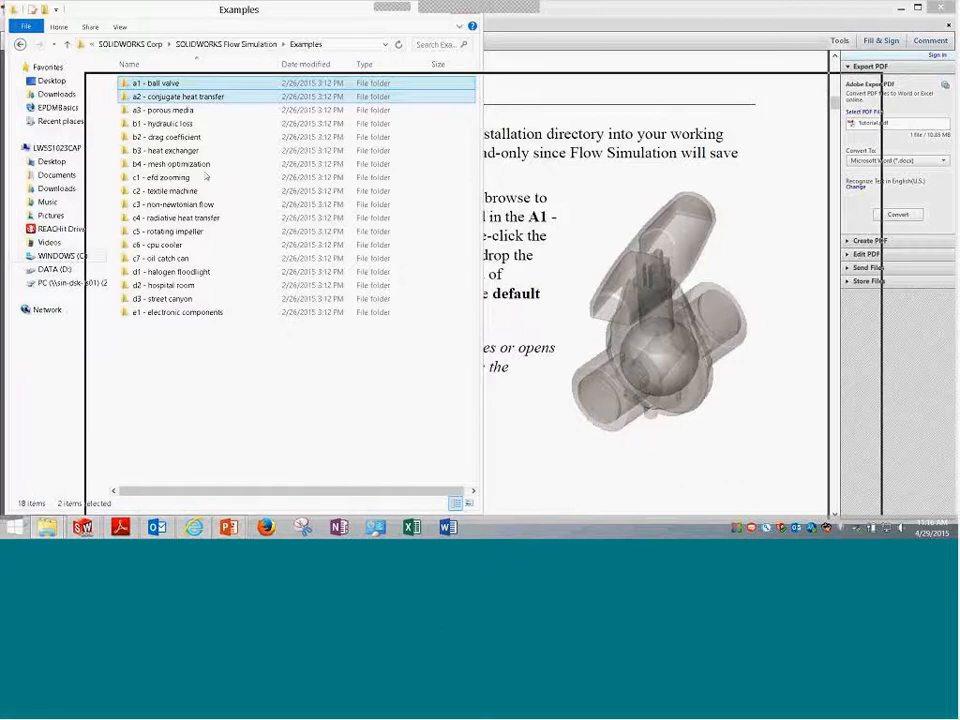
{"action": "left_click_drag", "start_coordinate": [204, 19], "coordinate": [866, 82]}
{"action": "left_click", "coordinate": [864, 80]}
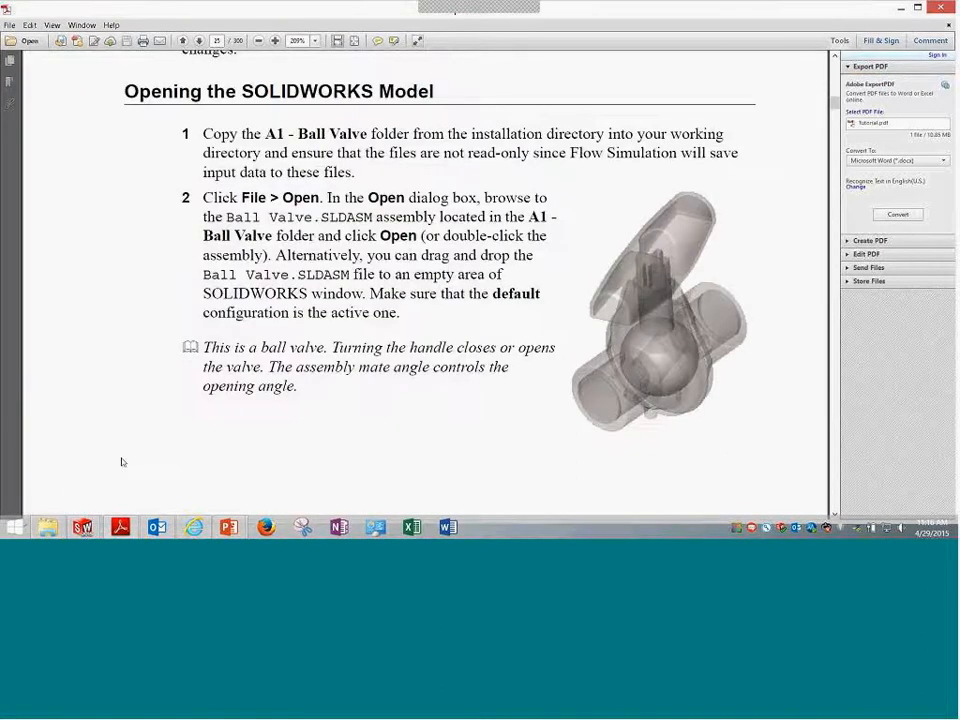
- Open the a1 - ball valve folder inside my_content\16_Train_Try_Flow and select the ball valve.sldasm assembly file
{"action": "left_click", "coordinate": [48, 527]}
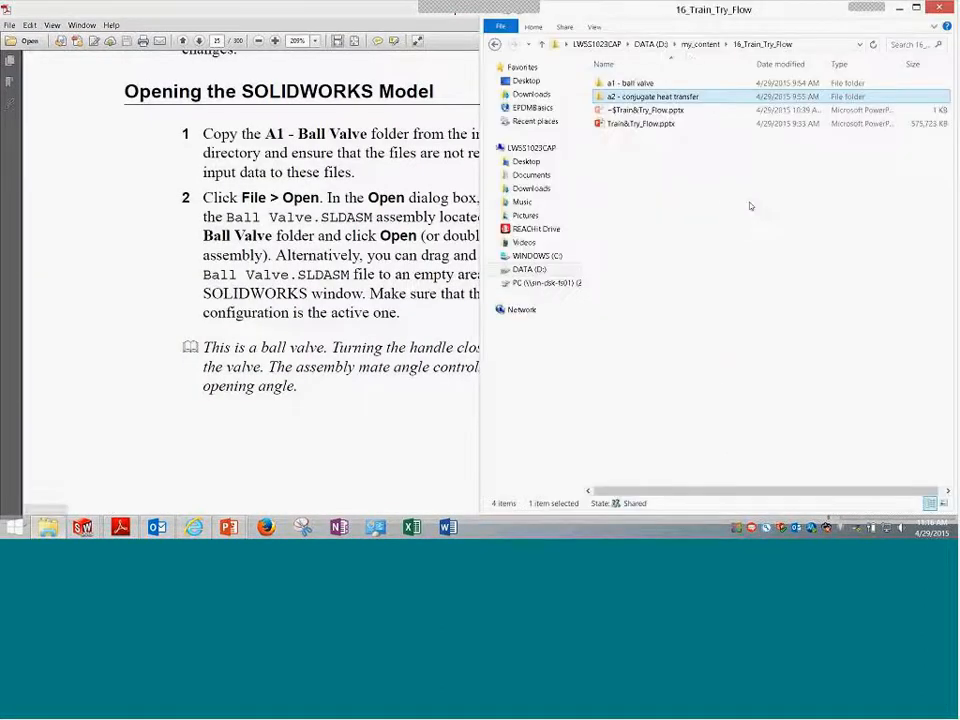
{"action": "left_click", "coordinate": [690, 43]}
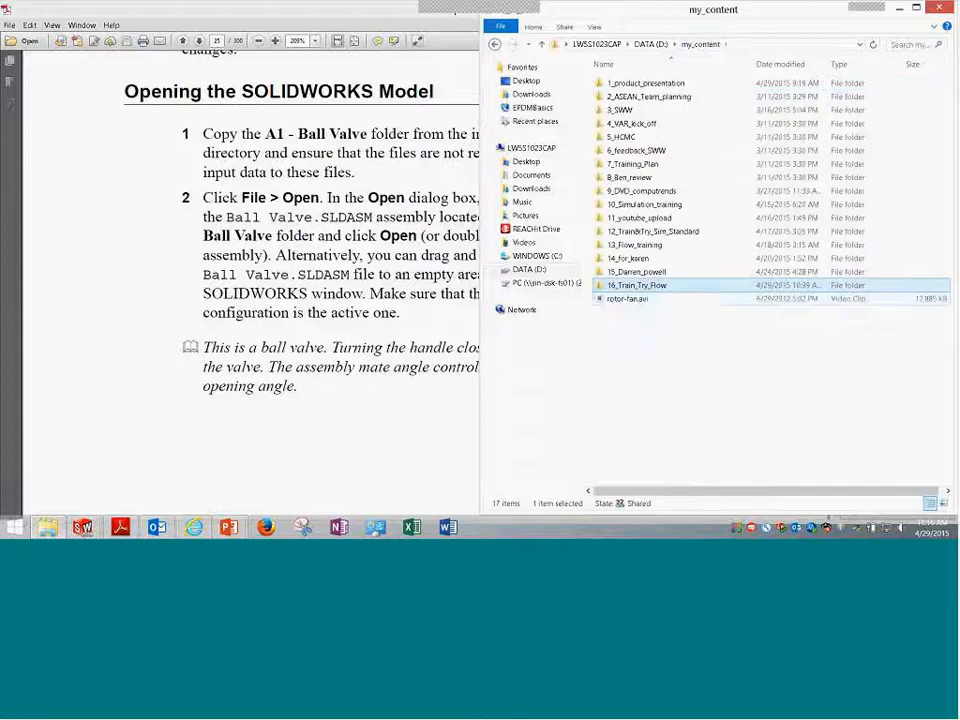
{"action": "double_click", "coordinate": [654, 286]}
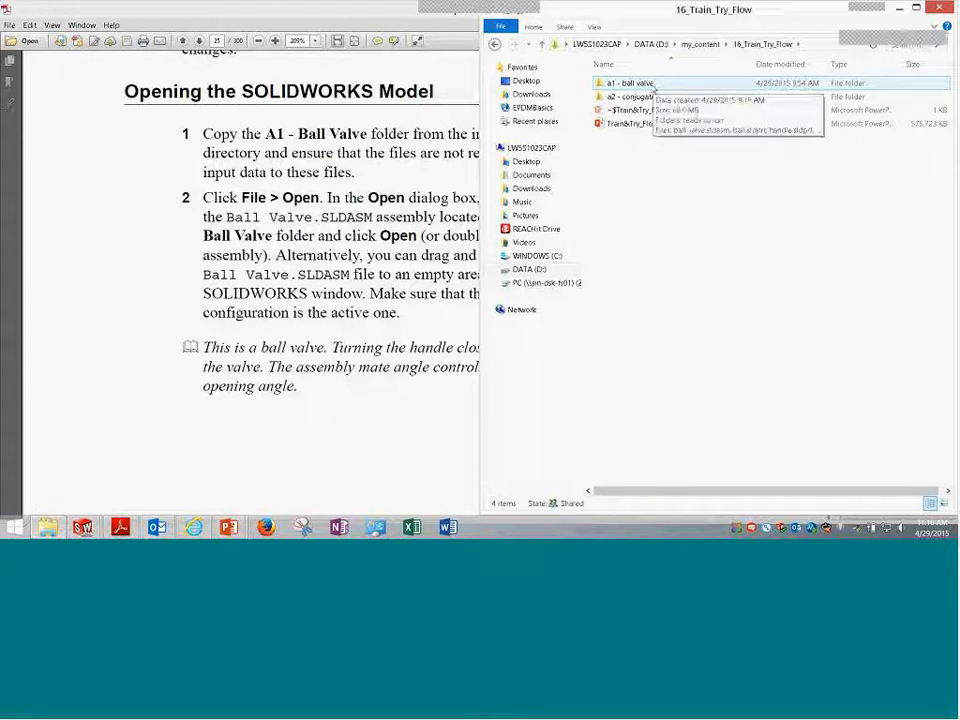
{"action": "double_click", "coordinate": [653, 87]}
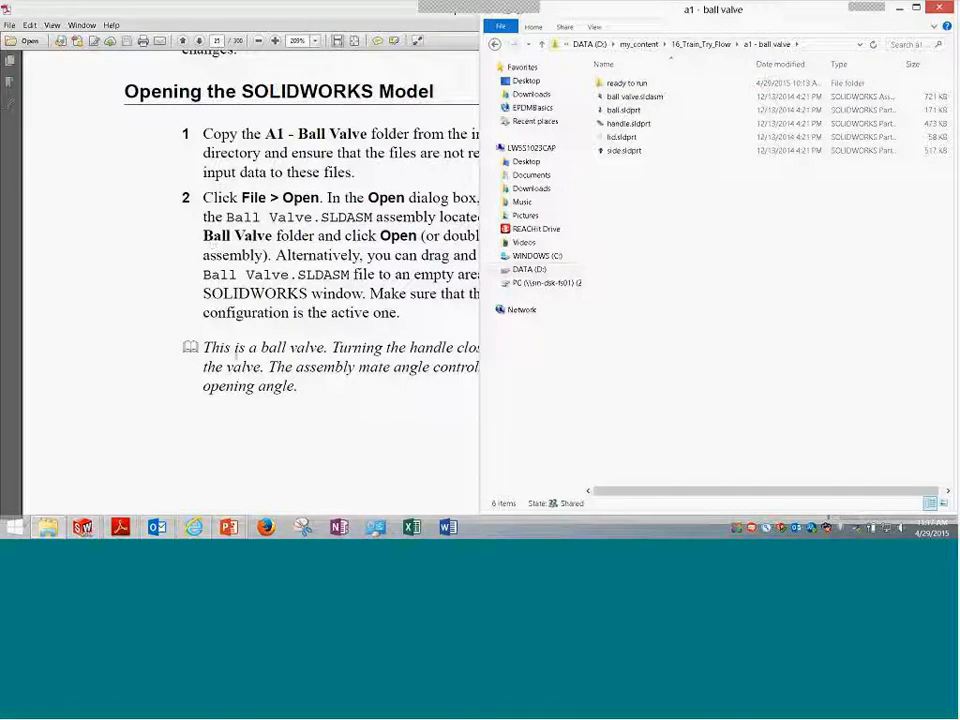
{"action": "left_click", "coordinate": [637, 97]}
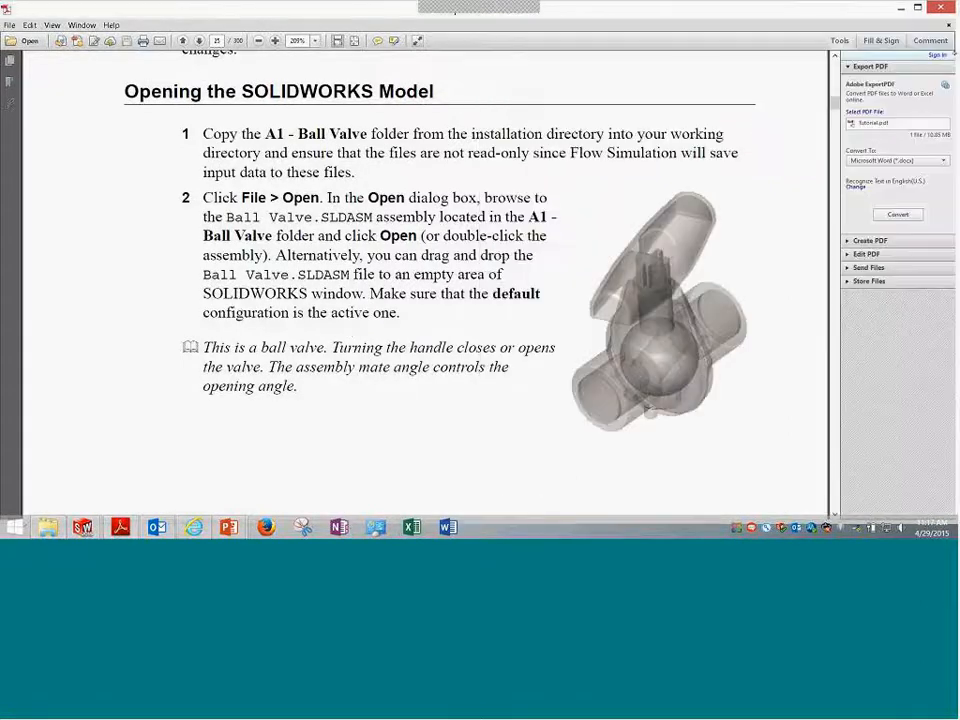
- Return to SOLIDWORKS, close the current ball valve assembly and open the other ball valve.sldasm from the recent documents
{"action": "left_click", "coordinate": [902, 9]}
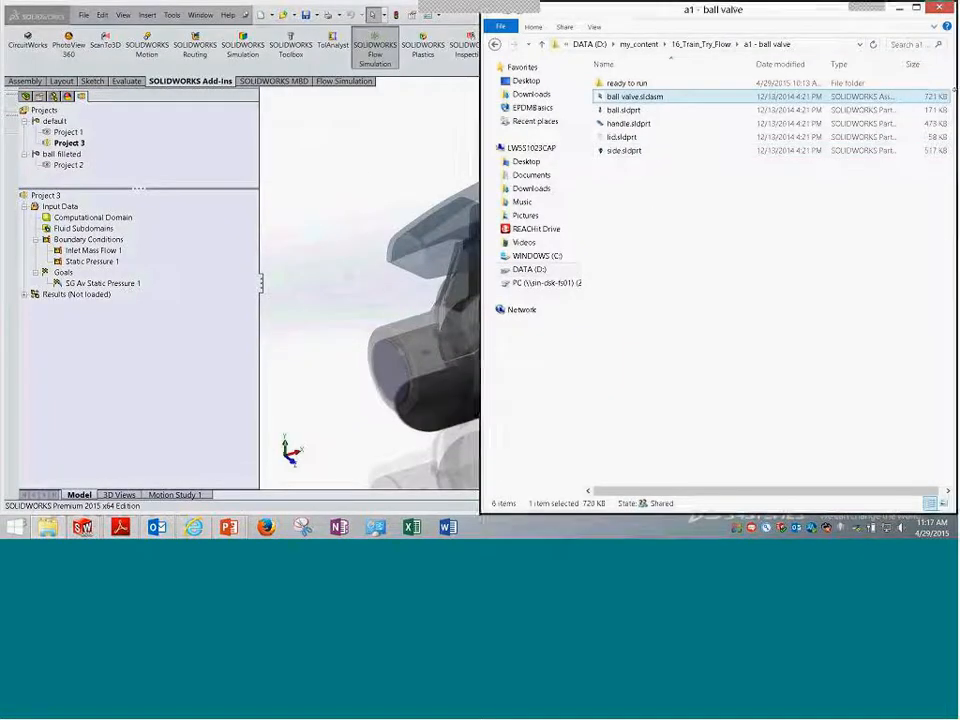
{"action": "left_click", "coordinate": [405, 141]}
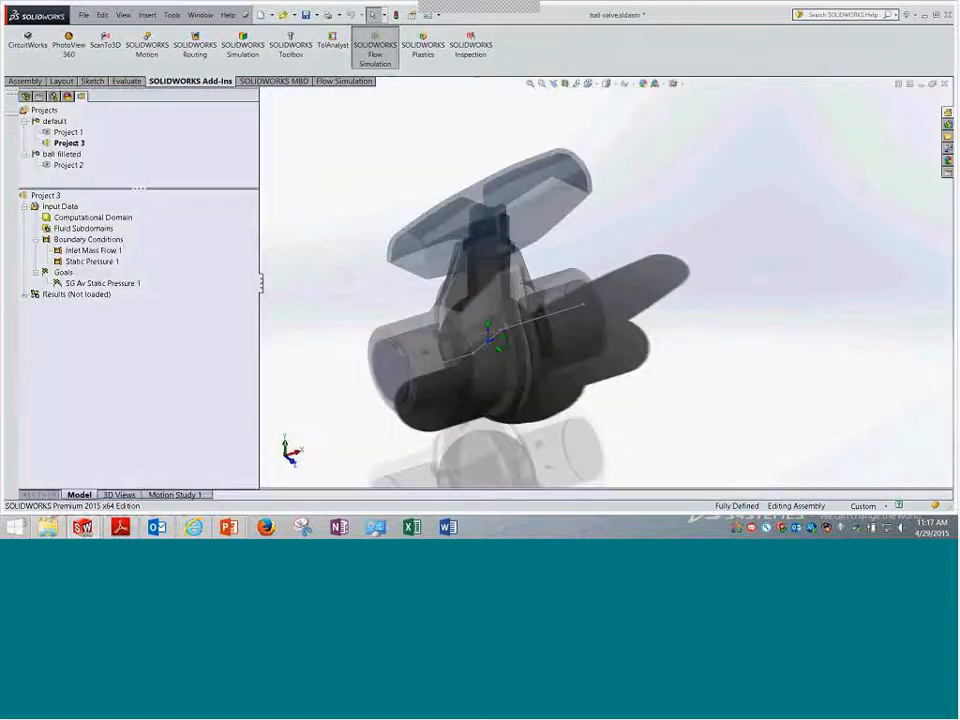
{"action": "left_click", "coordinate": [944, 84]}
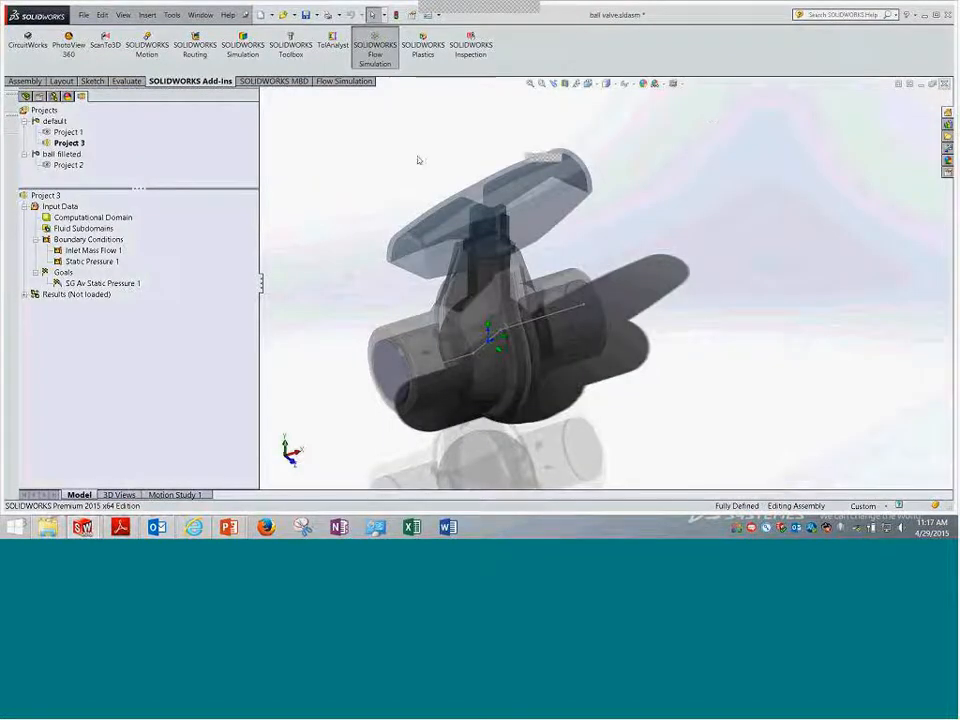
{"action": "left_click", "coordinate": [445, 266]}
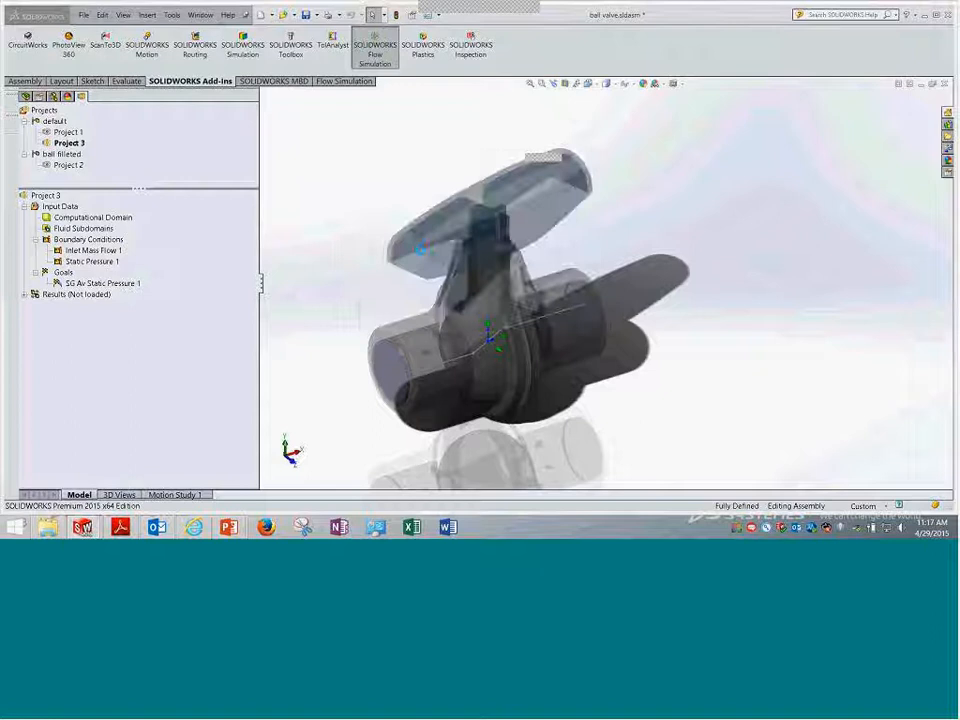
{"action": "left_click", "coordinate": [84, 14]}
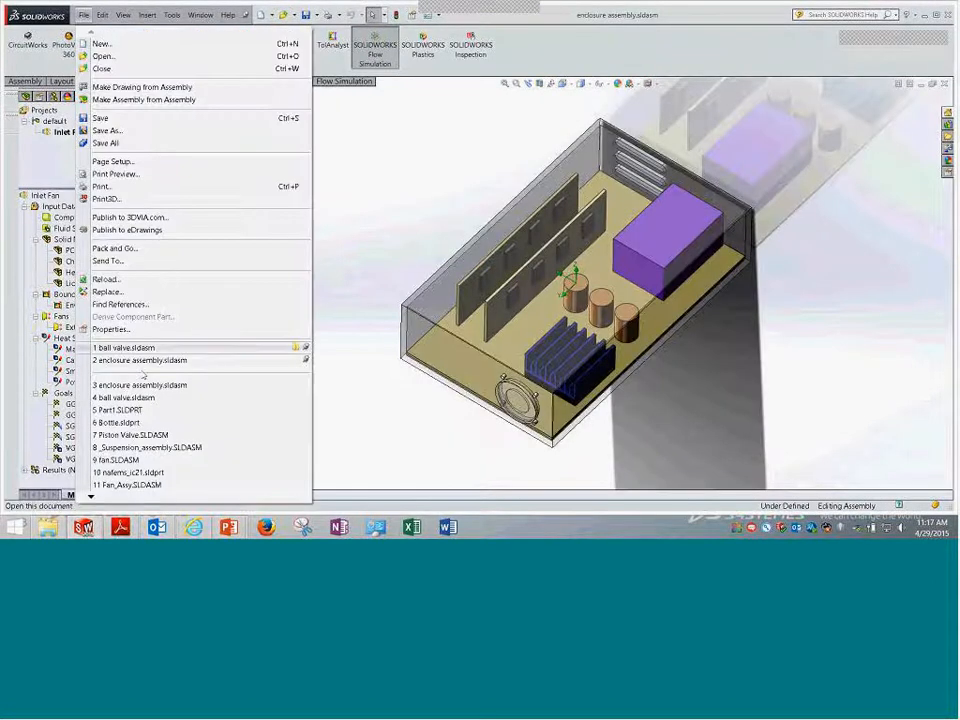
{"action": "left_click", "coordinate": [137, 399]}
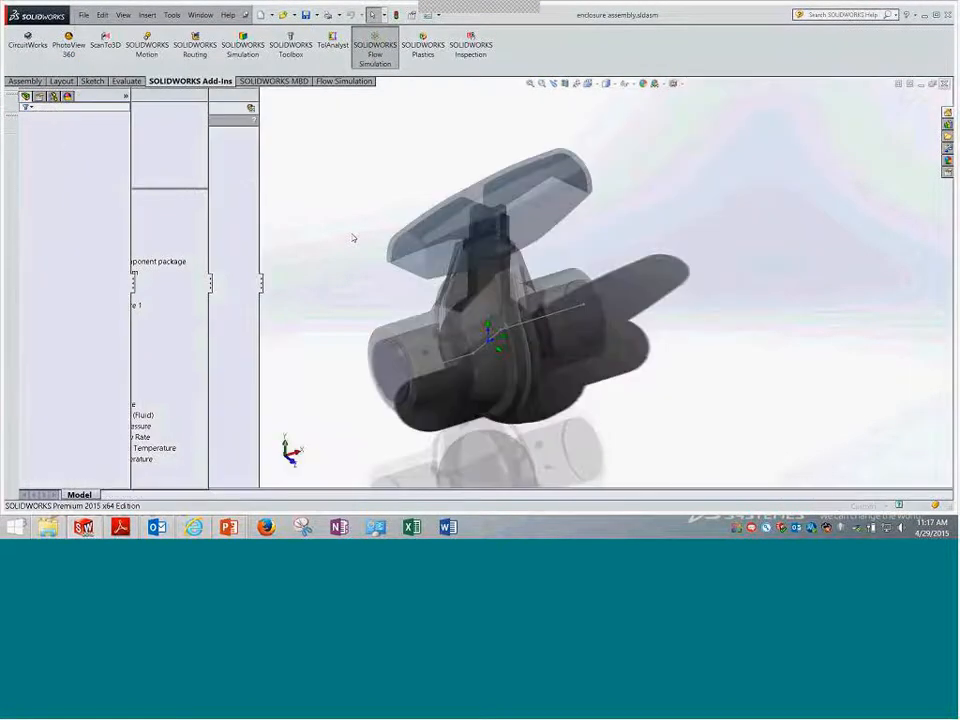
- Widen the feature tree, show the display pane, change the transparency of the Lid<1> component, and collapse the pane
{"action": "mouse_move", "coordinate": [357, 213]}
{"action": "middle_mouse_down"}
{"action": "mouse_move", "coordinate": [396, 158]}
{"action": "mouse_move", "coordinate": [371, 184]}
{"action": "mouse_move", "coordinate": [426, 208]}
{"action": "middle_mouse_up"}
{"action": "left_click_drag", "start_coordinate": [129, 323], "coordinate": [232, 200]}
{"action": "mouse_move", "coordinate": [390, 253]}
{"action": "middle_mouse_down"}
{"action": "mouse_move", "coordinate": [381, 242]}
{"action": "mouse_move", "coordinate": [388, 255]}
{"action": "middle_mouse_up"}
{"action": "scroll", "coordinate": [565, 305], "scroll_direction": "down", "scroll_amount": 3}
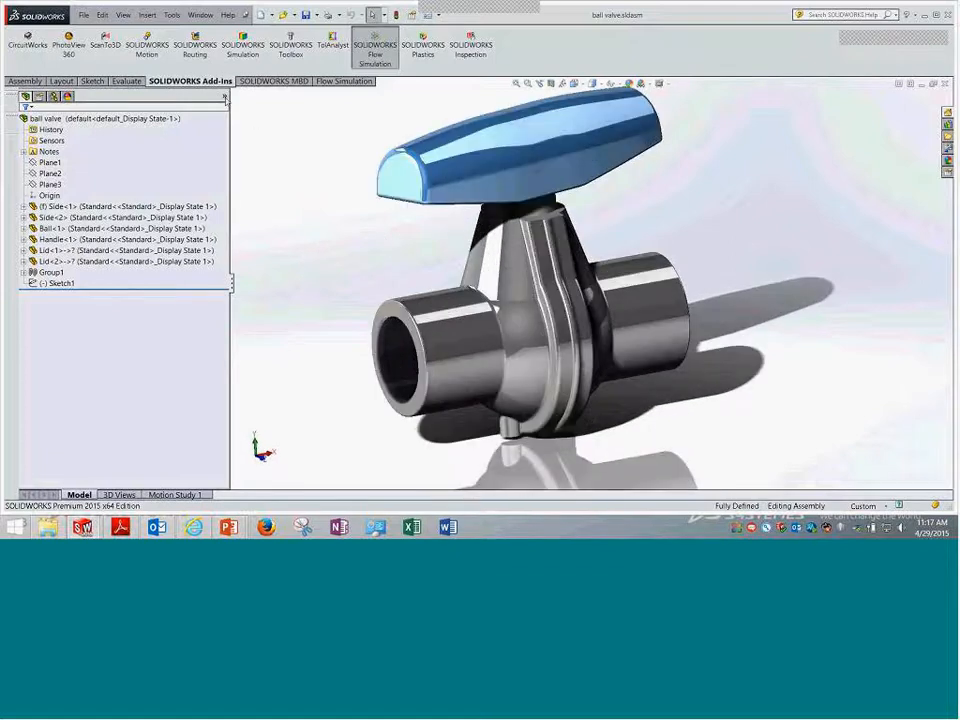
{"action": "left_click", "coordinate": [225, 96]}
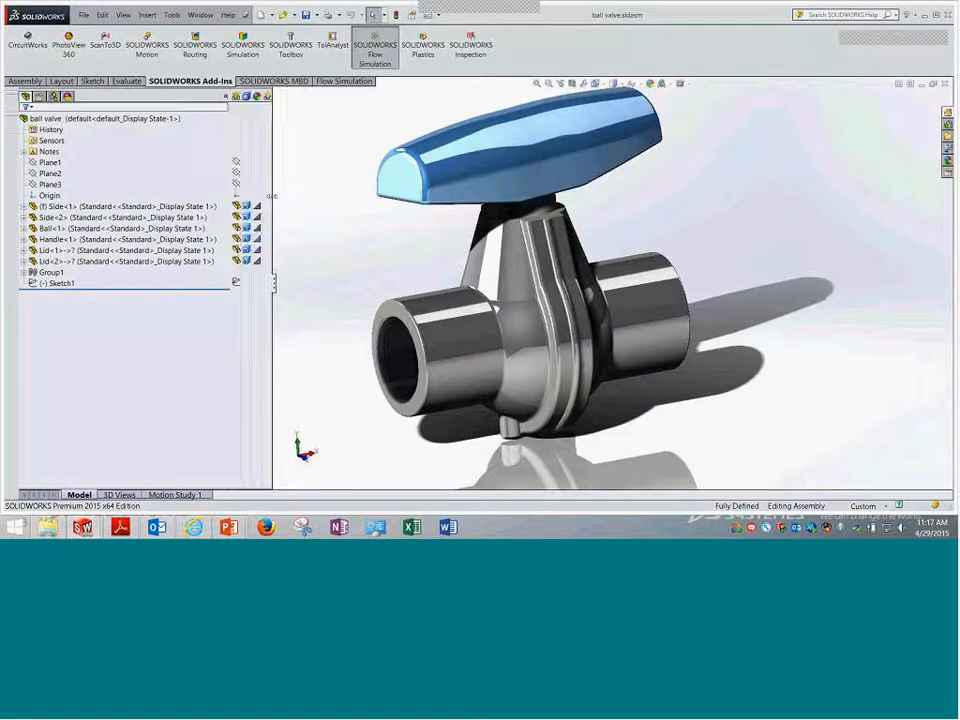
{"action": "left_click", "coordinate": [268, 251]}
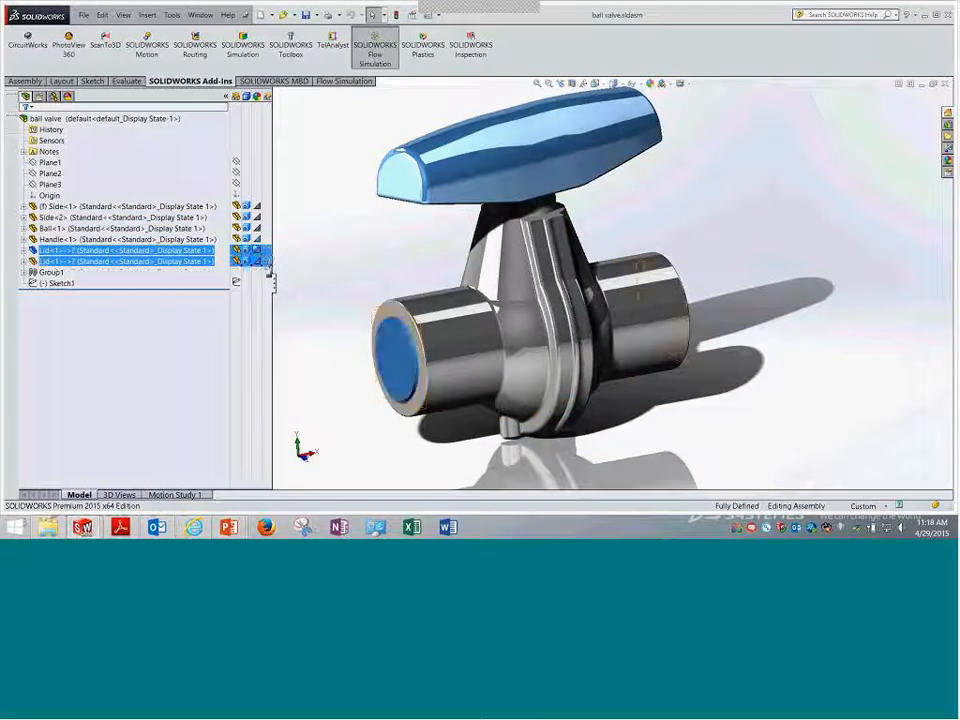
{"action": "left_click", "coordinate": [267, 251]}
{"action": "left_click", "coordinate": [336, 245]}
{"action": "mouse_move", "coordinate": [357, 252]}
{"action": "middle_mouse_down"}
{"action": "mouse_move", "coordinate": [362, 267]}
{"action": "mouse_move", "coordinate": [353, 268]}
{"action": "middle_mouse_up"}
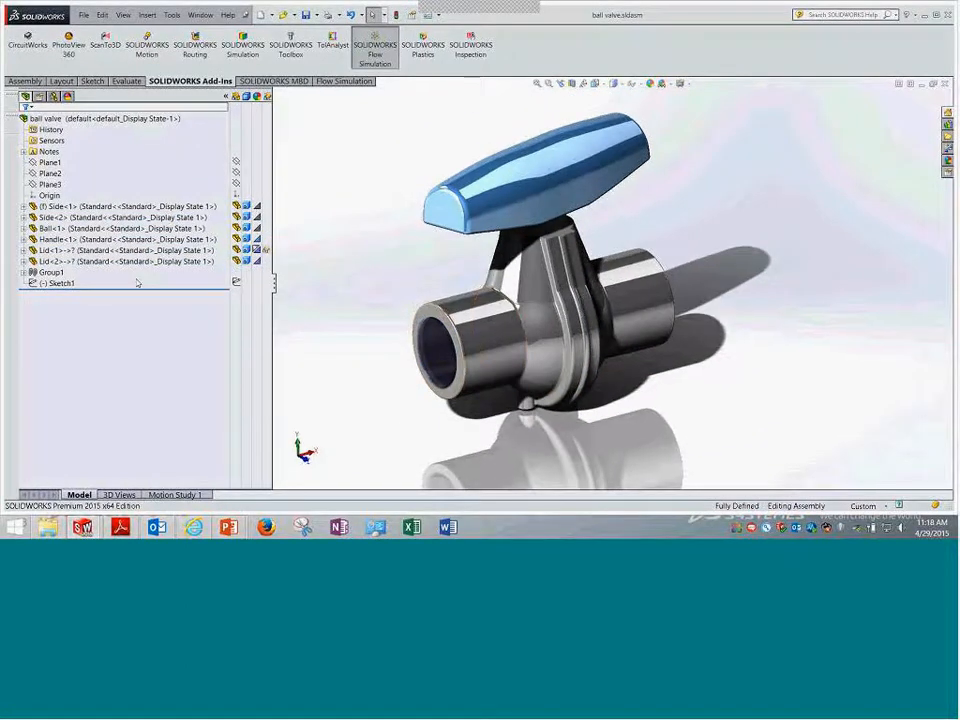
{"action": "left_click", "coordinate": [226, 96]}
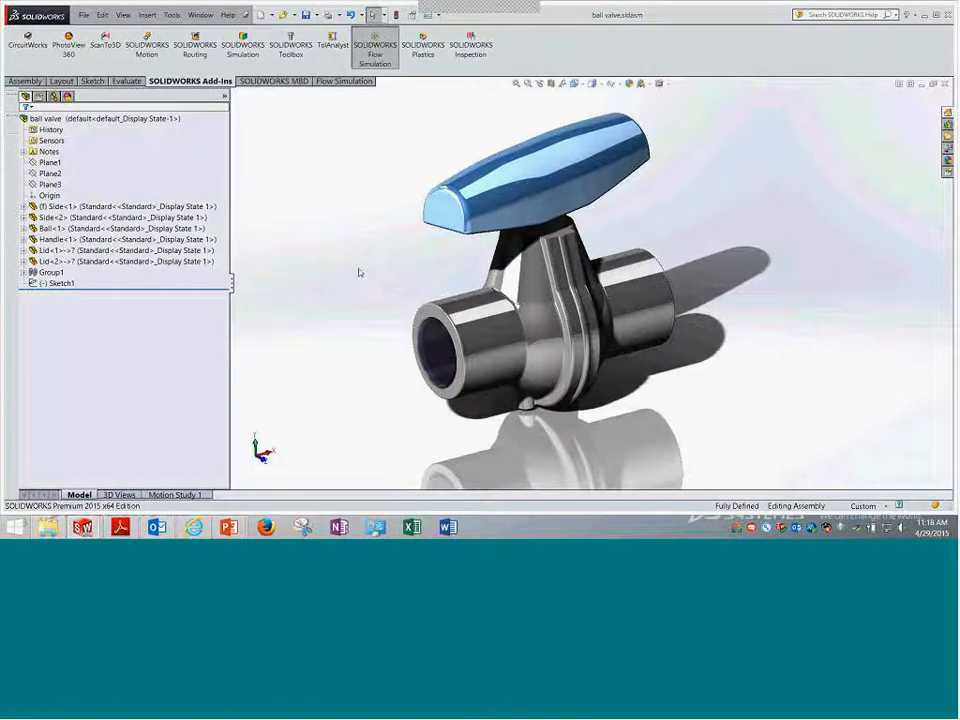
- Highlight the Lid<1> and Lid<2> components together to locate them in the valve openings, and clear the selection
{"action": "middle_click_drag", "start_coordinate": [359, 271], "coordinate": [369, 287]}
{"action": "scroll", "coordinate": [520, 377], "scroll_direction": "down", "scroll_amount": 2}
{"action": "left_click", "coordinate": [56, 261]}
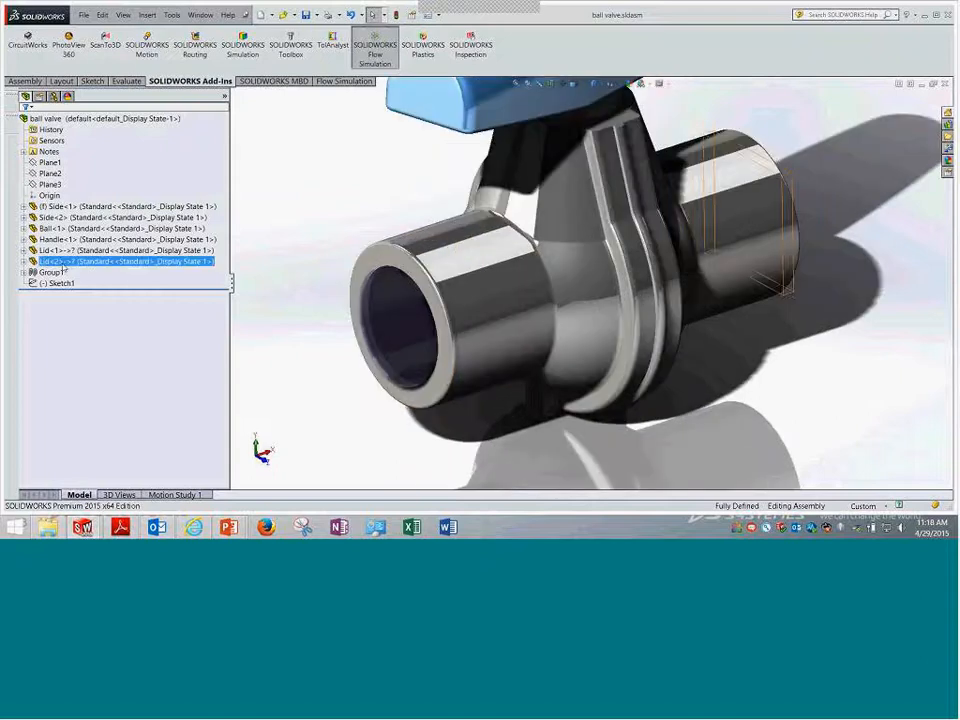
{"action": "left_click", "coordinate": [56, 251], "text": "ctrl"}
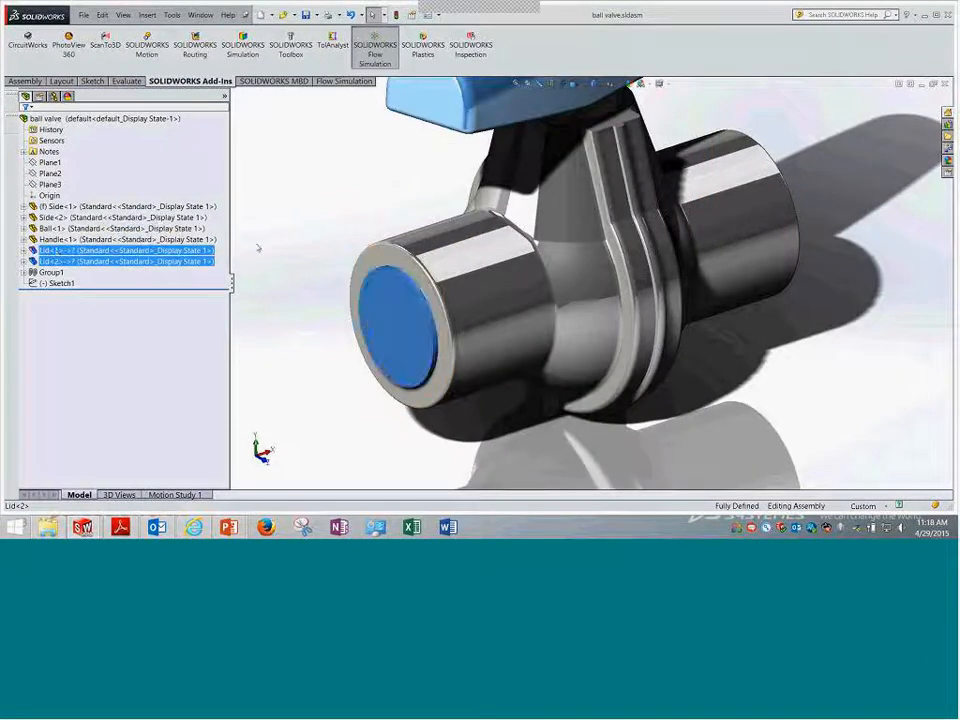
{"action": "left_click", "coordinate": [823, 352]}
- Examine the openings at both ends of the ball valve and the outer face of Side<2>, and clear the selection
{"action": "middle_click_drag", "start_coordinate": [770, 323], "coordinate": [707, 253]}
{"action": "left_click", "coordinate": [707, 253]}
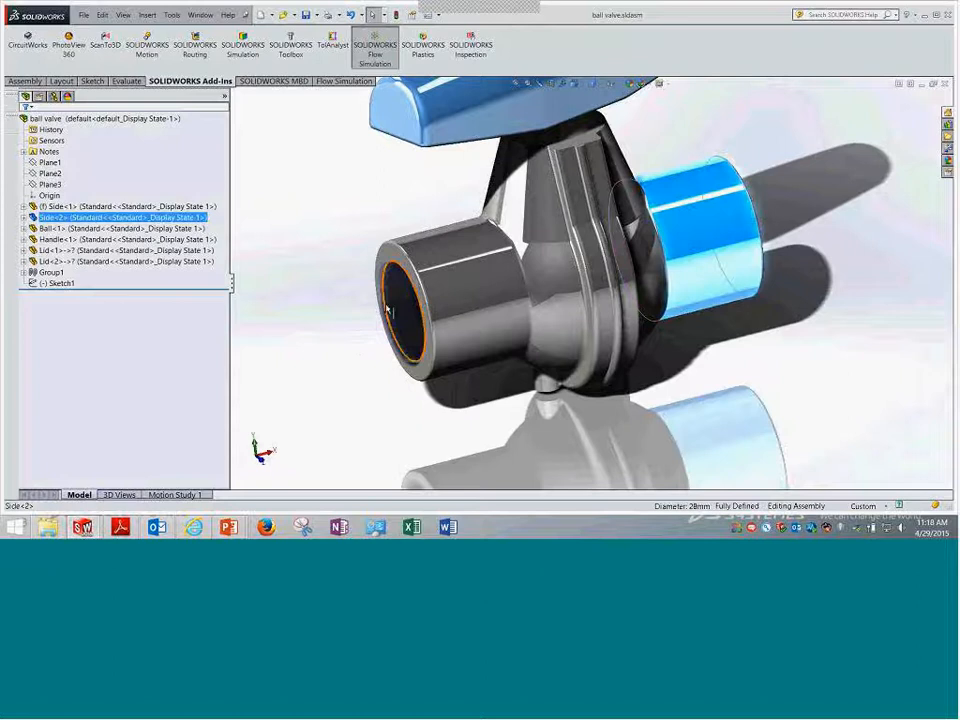
{"action": "left_click", "coordinate": [393, 258]}
{"action": "middle_click_drag", "start_coordinate": [393, 258], "coordinate": [762, 165]}
{"action": "left_click", "coordinate": [762, 164]}
{"action": "middle_click_drag", "start_coordinate": [400, 340], "coordinate": [649, 345]}
{"action": "left_click", "coordinate": [517, 84]}
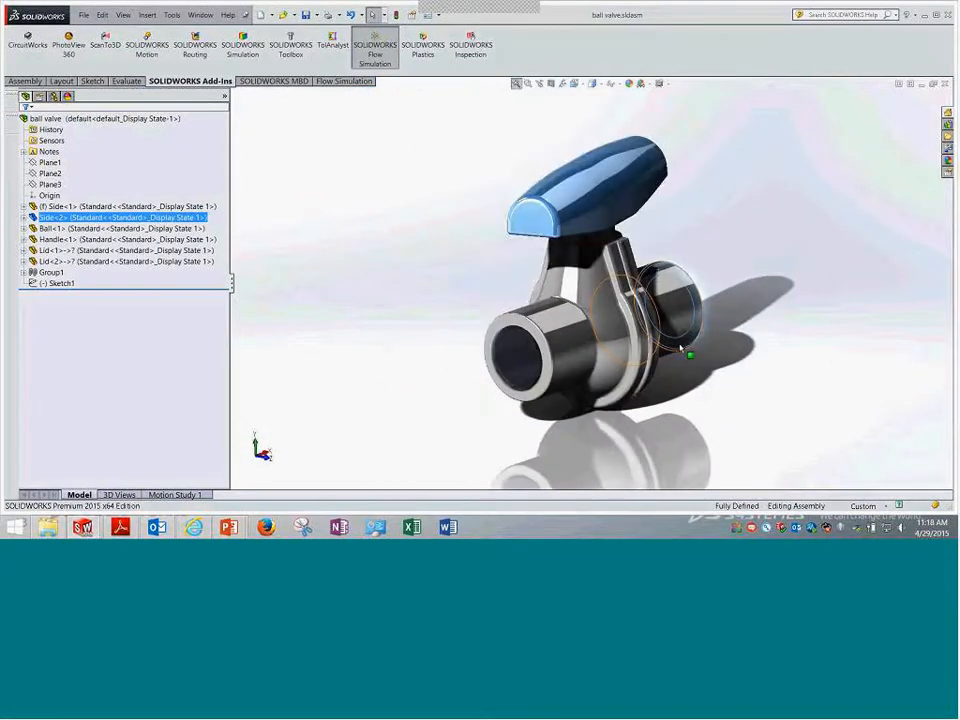
{"action": "left_click", "coordinate": [474, 279]}
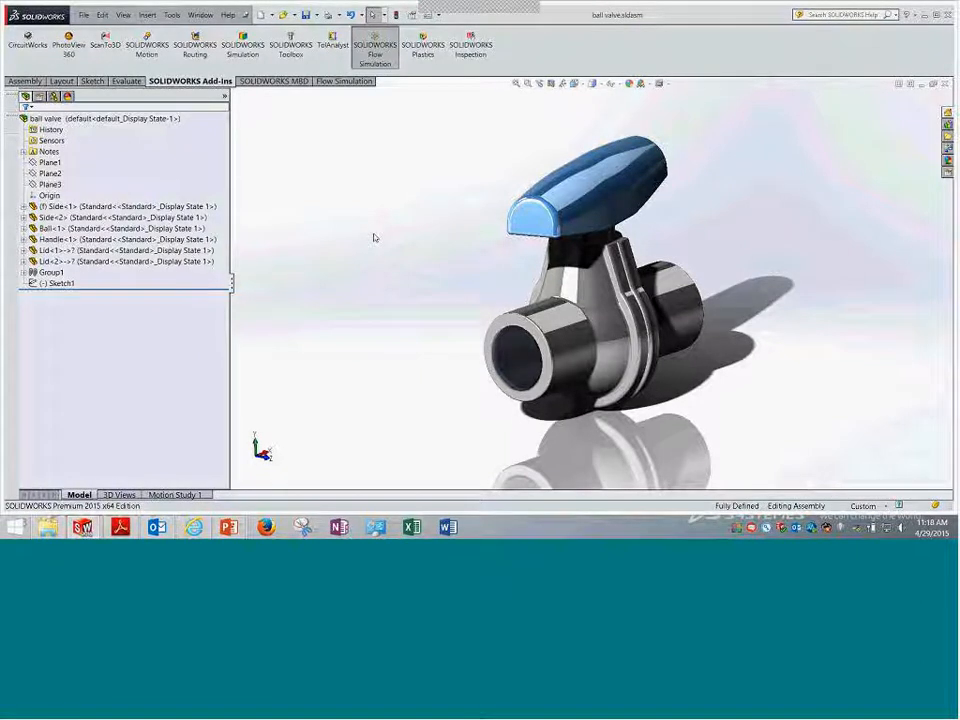
- Check the tutorial PDF, return to SOLIDWORKS, and locate the Create Lids and Leak Tracking tools of Flow Simulation
{"action": "left_click", "coordinate": [122, 528]}
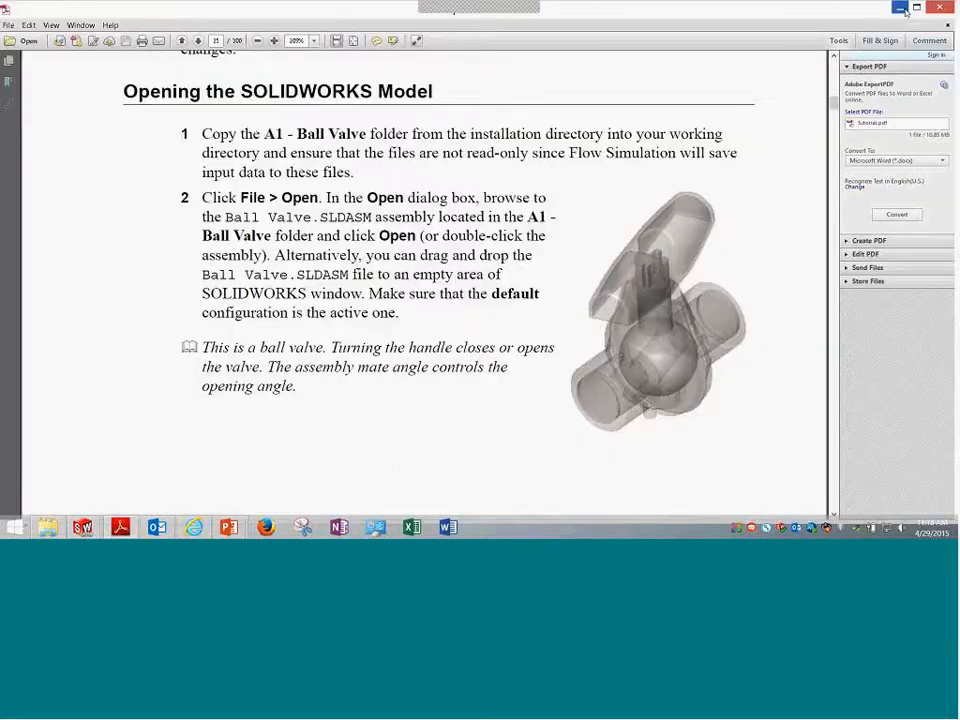
{"action": "left_click", "coordinate": [903, 9]}
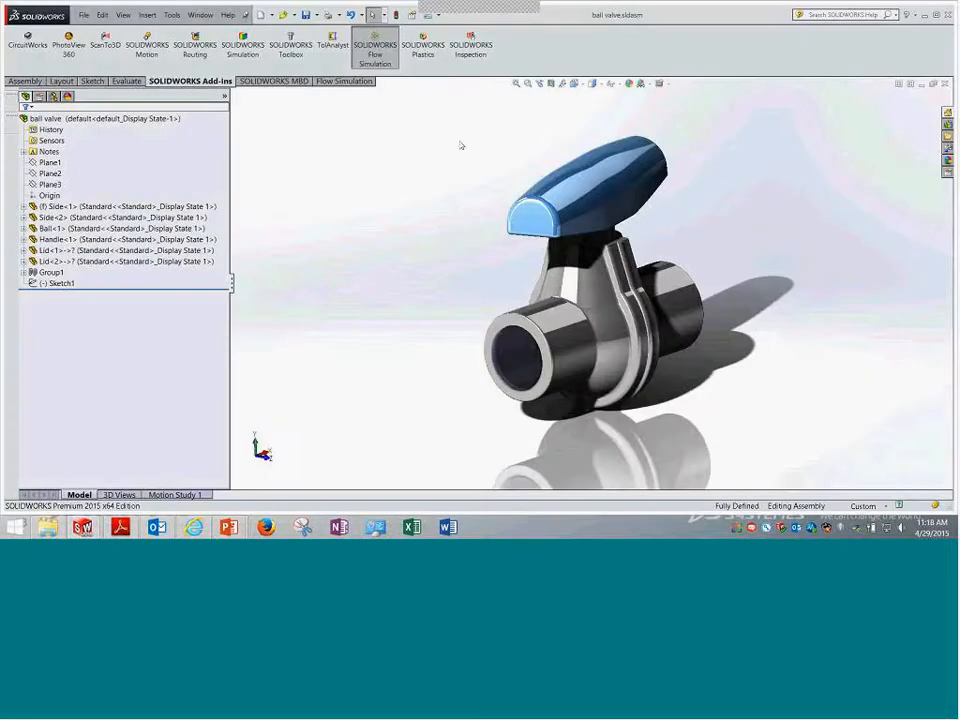
{"action": "left_click", "coordinate": [344, 80]}
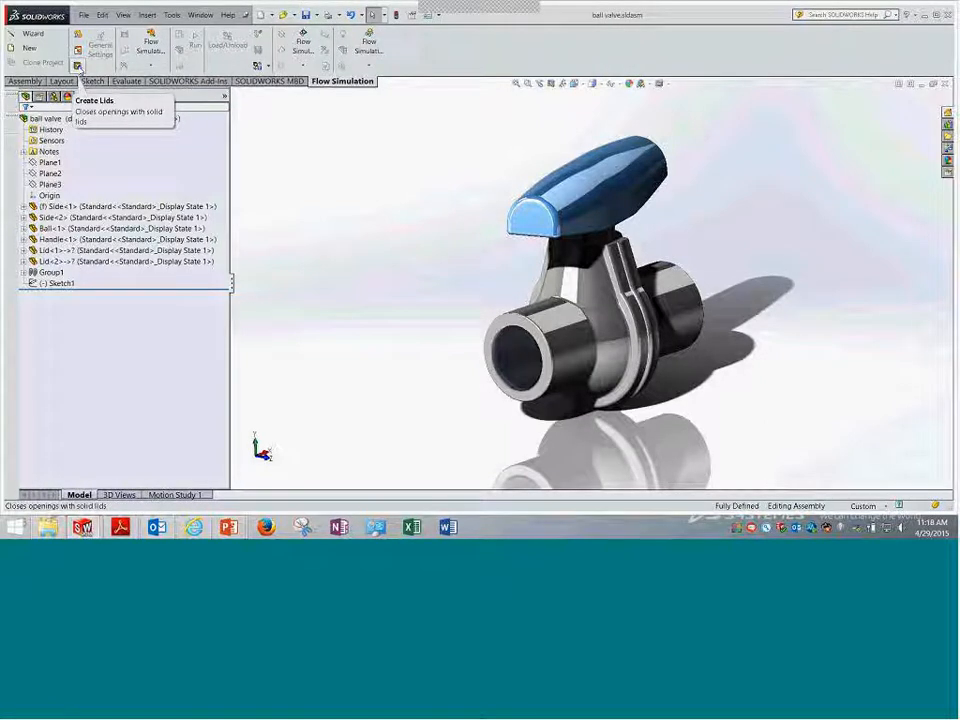
{"action": "left_click", "coordinate": [172, 15]}
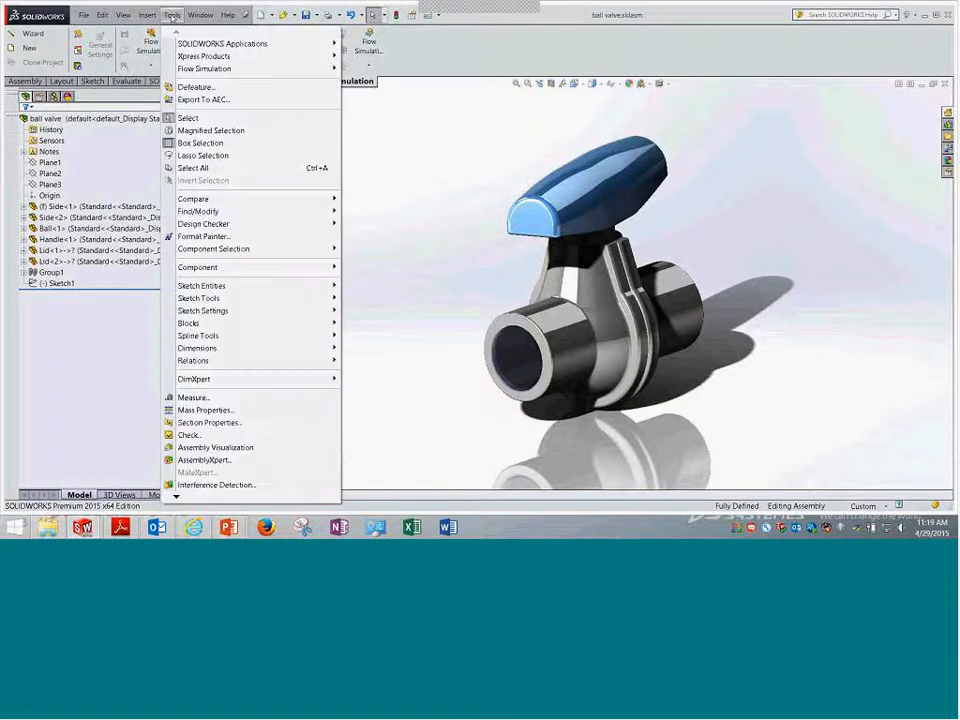
{"action": "mouse_move", "coordinate": [200, 68]}
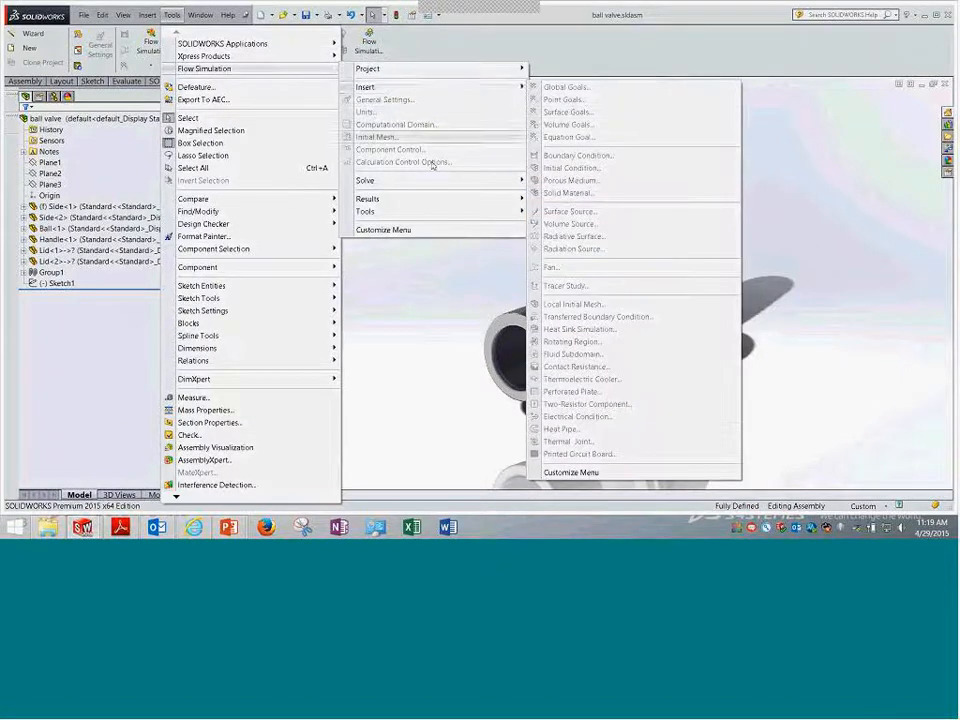
{"action": "mouse_move", "coordinate": [413, 215]}
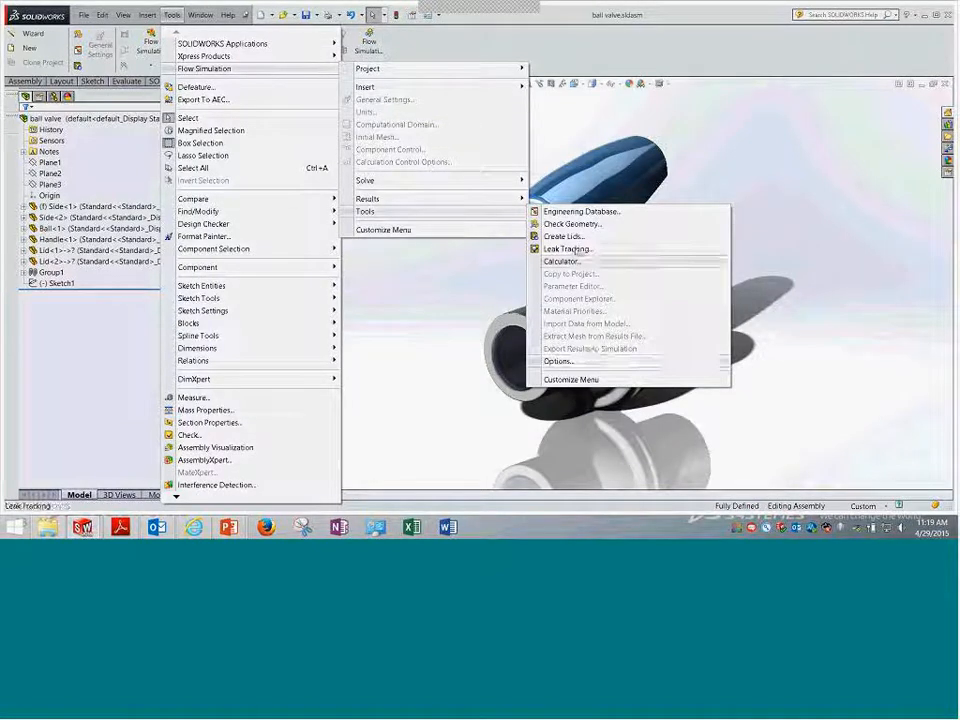
{"action": "left_click", "coordinate": [396, 294]}
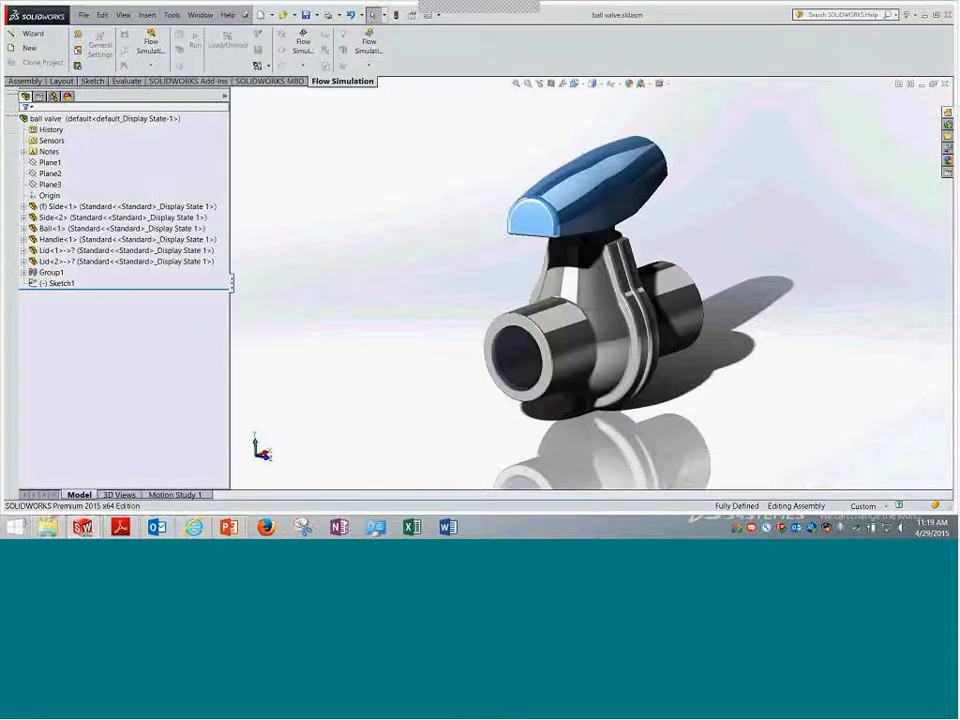
- Start the Flow Simulation Wizard and name the project test, keeping the Use Current configuration option
{"action": "mouse_move", "coordinate": [471, 248]}
{"action": "middle_mouse_down"}
{"action": "mouse_move", "coordinate": [459, 231]}
{"action": "mouse_move", "coordinate": [347, 216]}
{"action": "mouse_move", "coordinate": [358, 227]}
{"action": "mouse_move", "coordinate": [370, 216]}
{"action": "mouse_move", "coordinate": [444, 257]}
{"action": "mouse_move", "coordinate": [484, 238]}
{"action": "mouse_move", "coordinate": [486, 279]}
{"action": "mouse_move", "coordinate": [469, 255]}
{"action": "middle_mouse_up"}
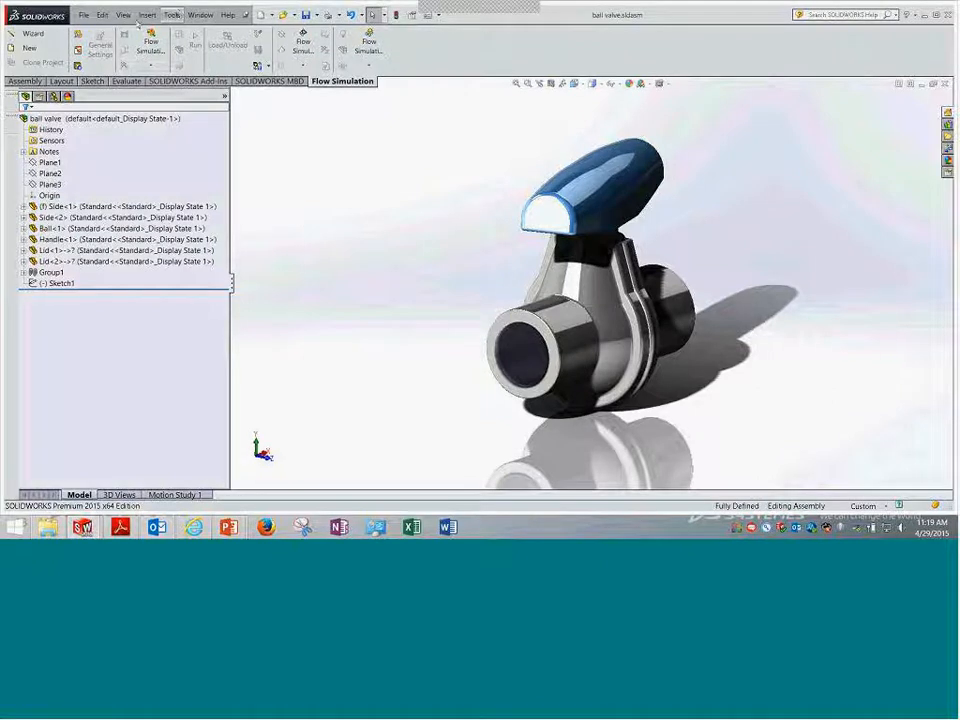
{"action": "left_click", "coordinate": [30, 36]}
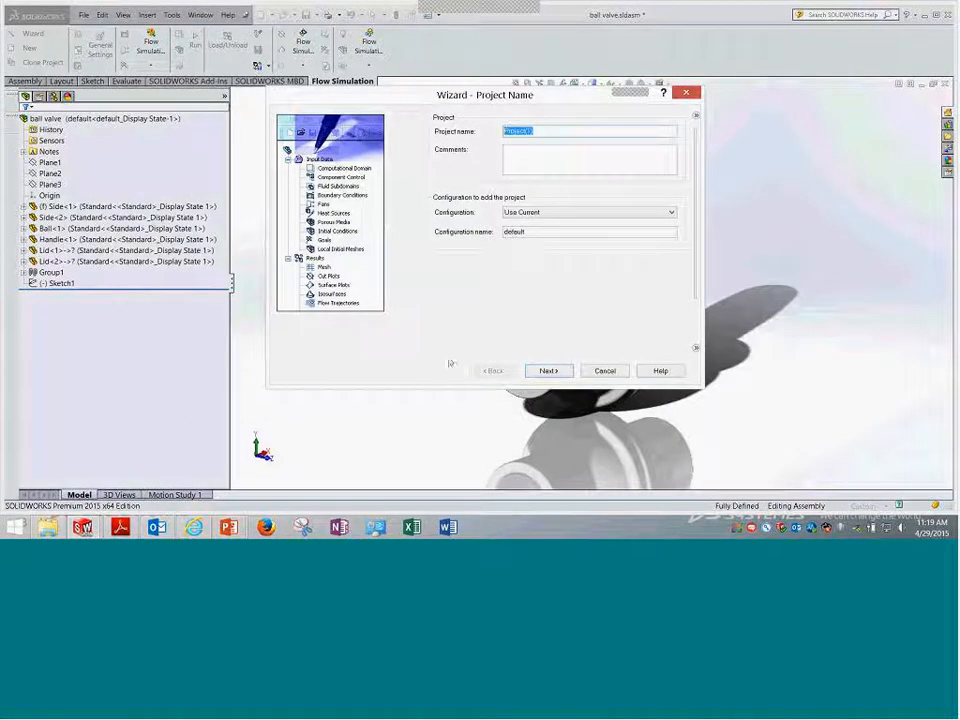
{"action": "type", "text": "ball"}
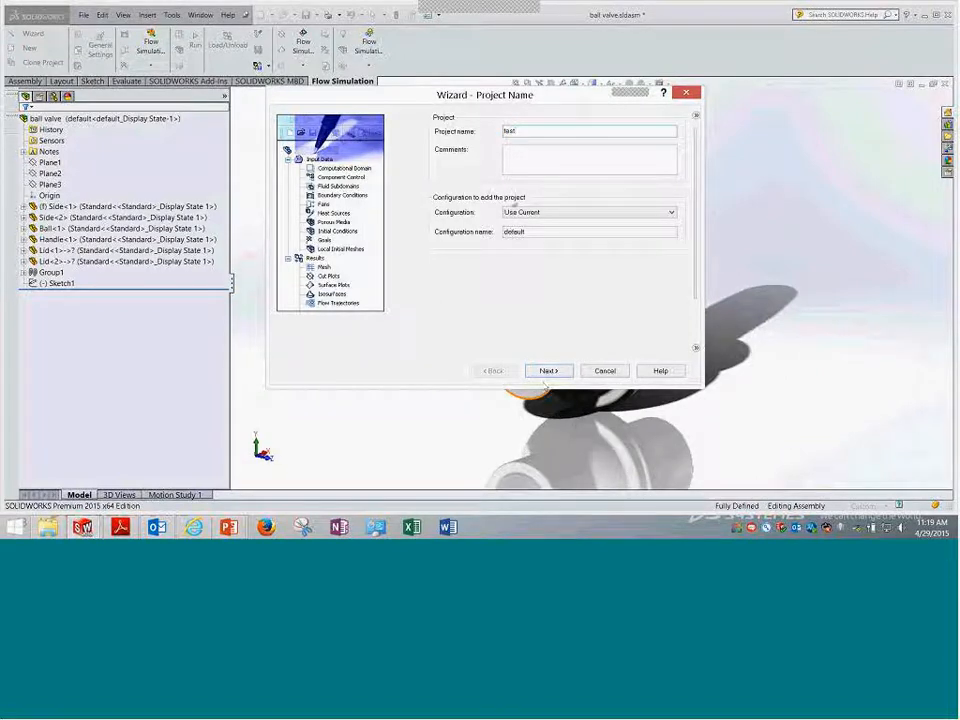
{"action": "left_click_drag", "start_coordinate": [517, 131], "coordinate": [495, 134]}
{"action": "type", "text": "test"}
{"action": "key", "text": "Tab"}
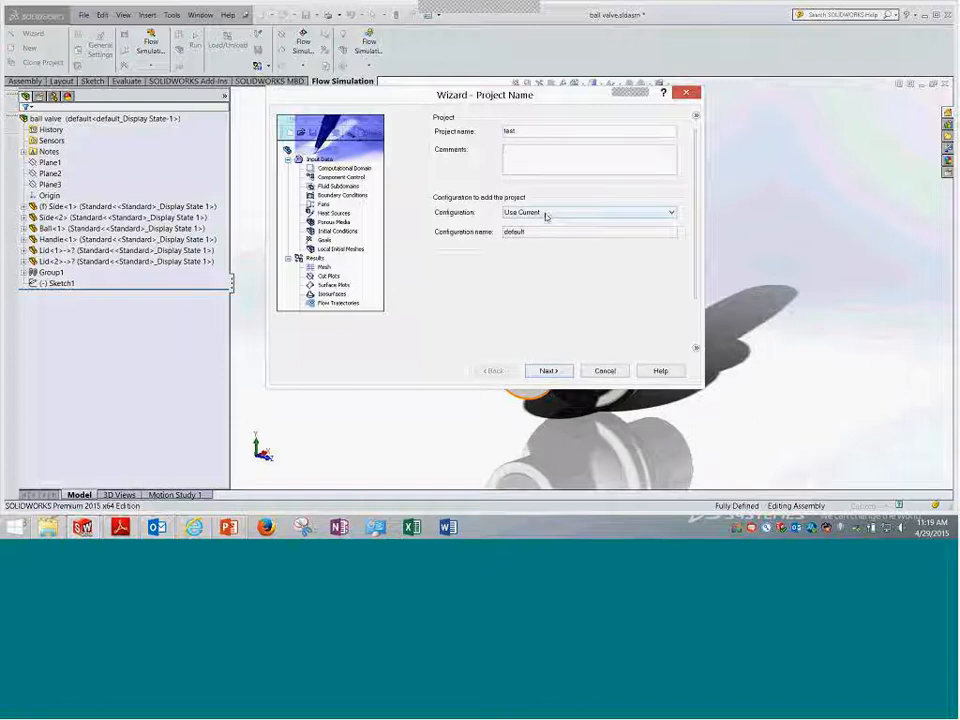
{"action": "left_click", "coordinate": [545, 213]}
{"action": "left_click", "coordinate": [543, 220]}
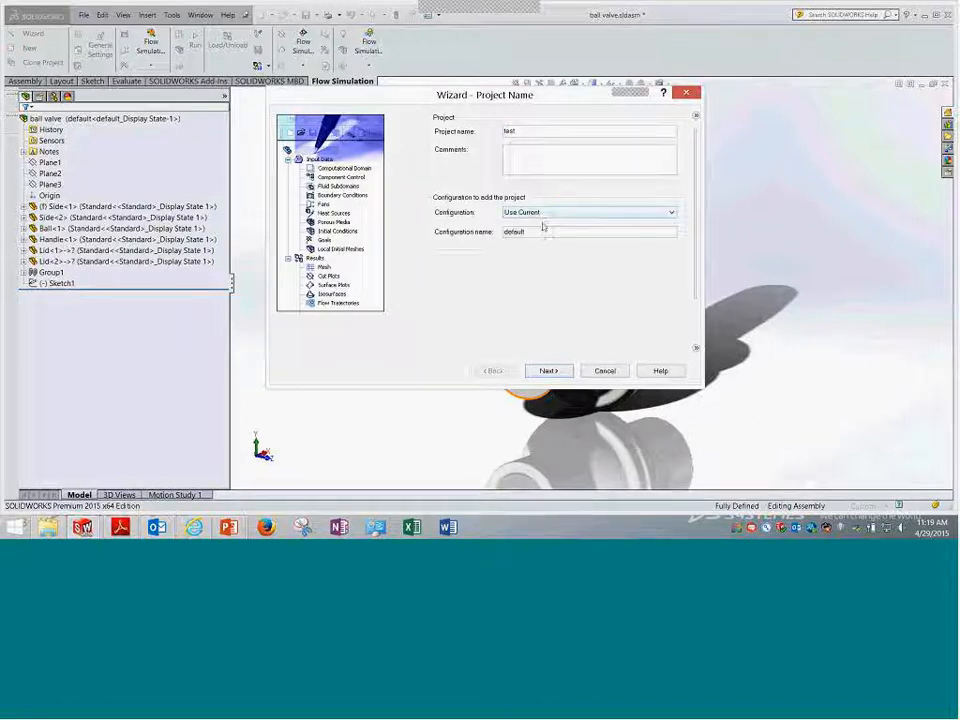
- Advance the wizard to Default Fluid, keeping the SI (m-kg-s) unit system and Internal analysis type without any physical features
{"action": "left_click", "coordinate": [549, 371]}
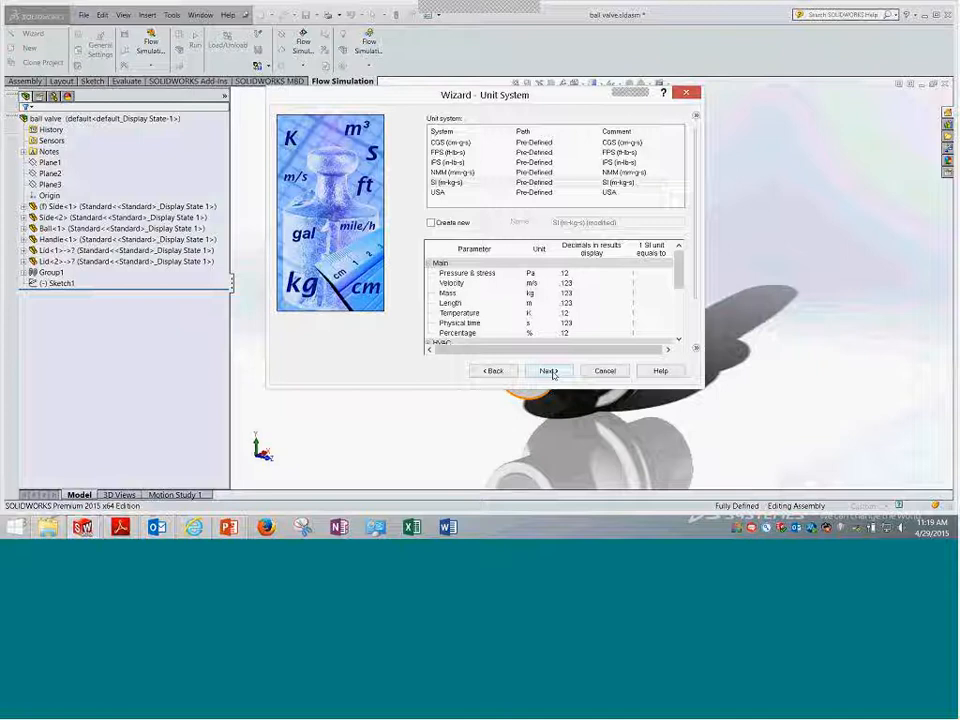
{"action": "left_click", "coordinate": [549, 371]}
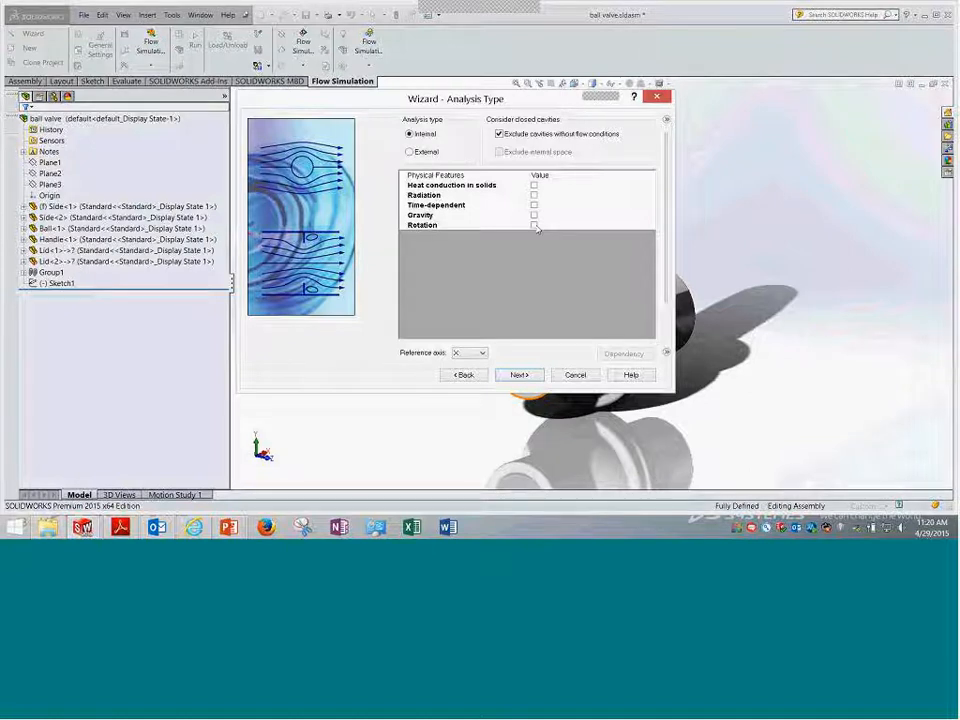
{"action": "left_click", "coordinate": [519, 376]}
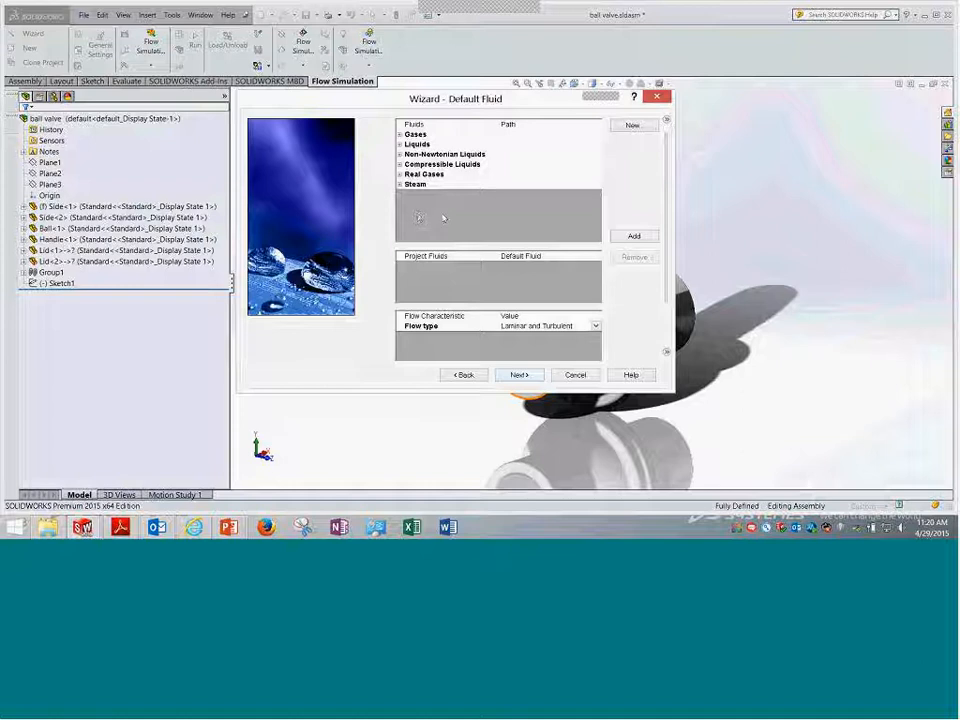
- Try Air from the pre-defined gases as the project fluid and remove it again
{"action": "left_click", "coordinate": [400, 134]}
{"action": "double_click", "coordinate": [432, 166]}
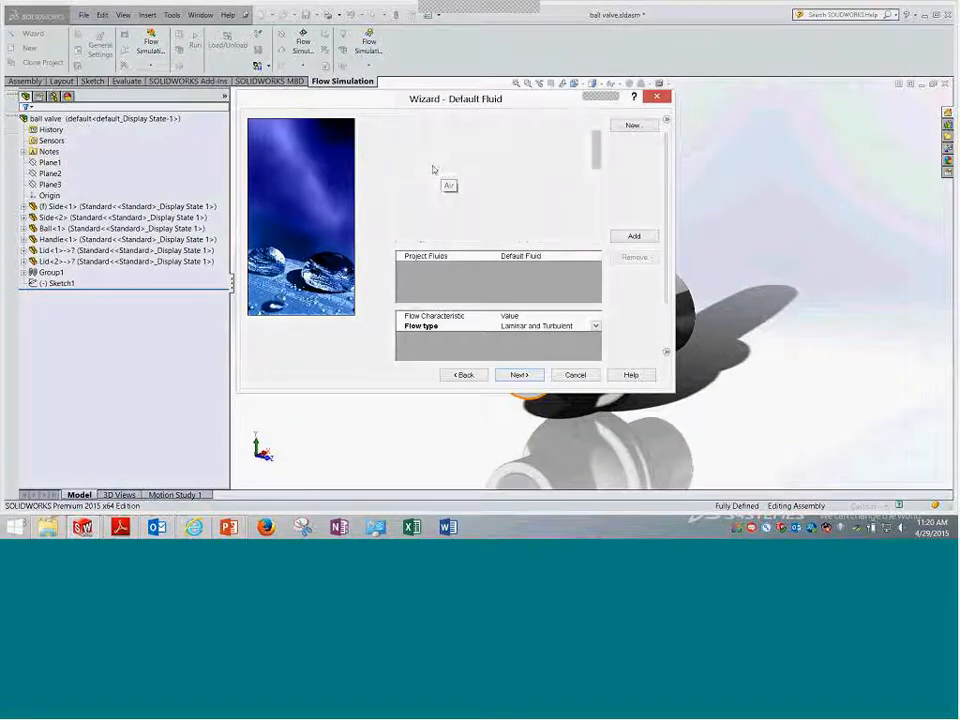
{"action": "left_click", "coordinate": [432, 266]}
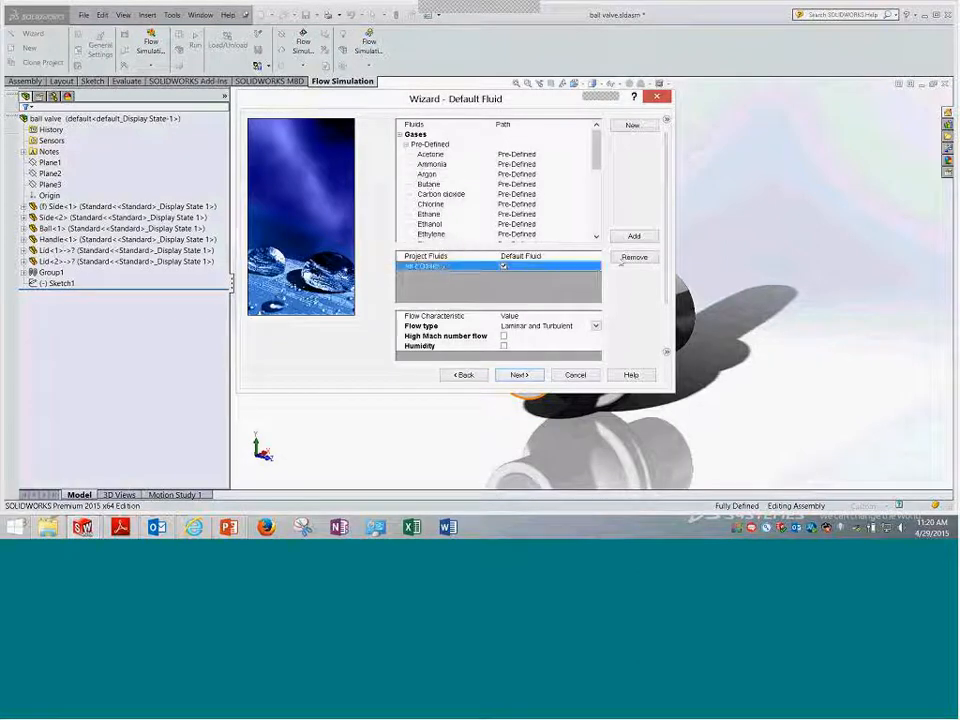
{"action": "left_click", "coordinate": [634, 257]}
{"action": "left_click", "coordinate": [435, 213]}
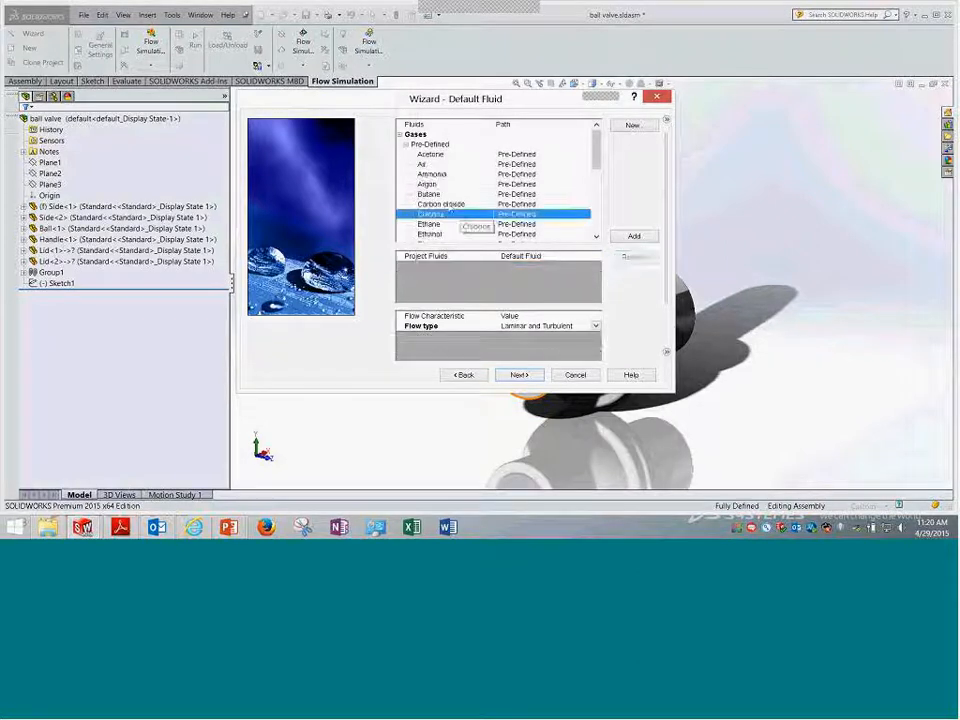
{"action": "left_click", "coordinate": [400, 134]}
- Add Water from the pre-defined liquids as the default project fluid and look through the Non-Newtonian Liquids list
{"action": "left_click", "coordinate": [400, 144]}
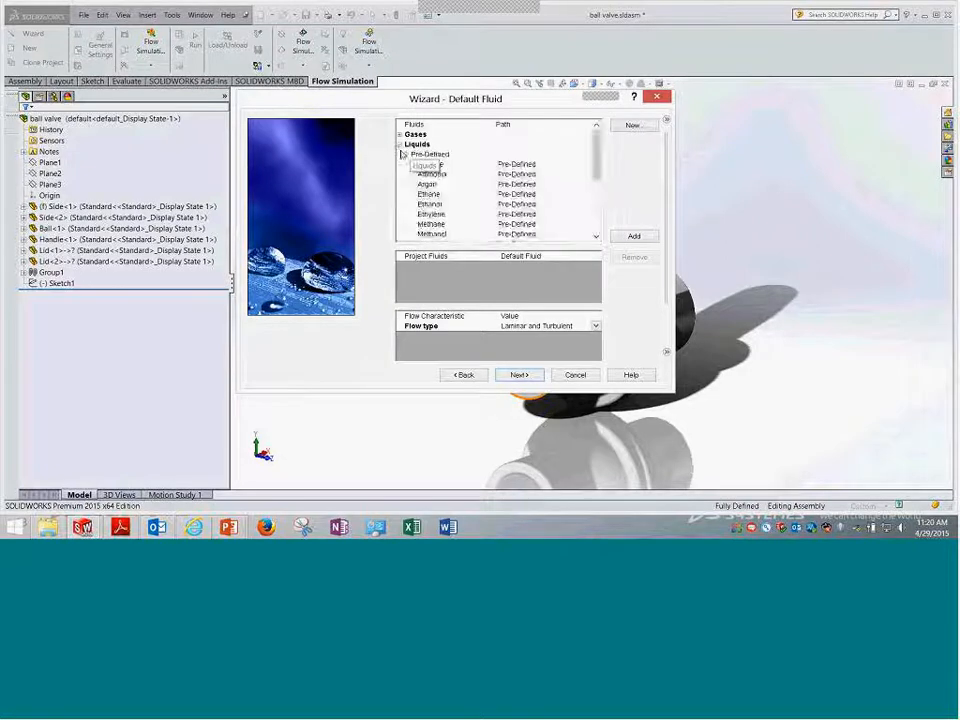
{"action": "scroll", "coordinate": [432, 222], "scroll_direction": "down", "scroll_amount": 3}
{"action": "double_click", "coordinate": [430, 225]}
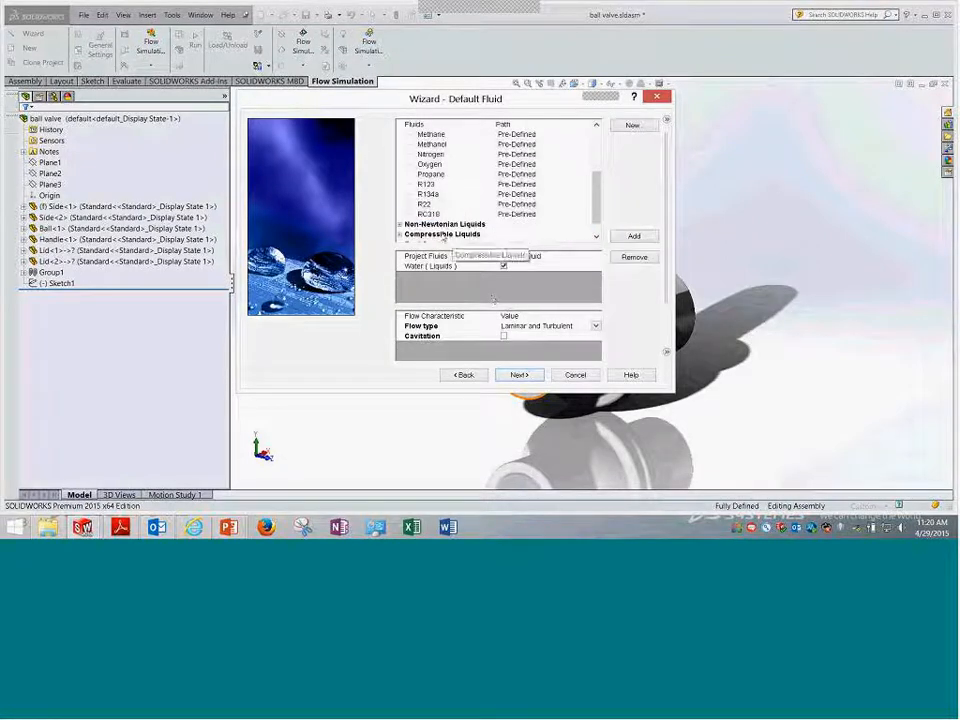
{"action": "left_click", "coordinate": [399, 225]}
{"action": "scroll", "coordinate": [420, 222], "scroll_direction": "down", "scroll_amount": 9}
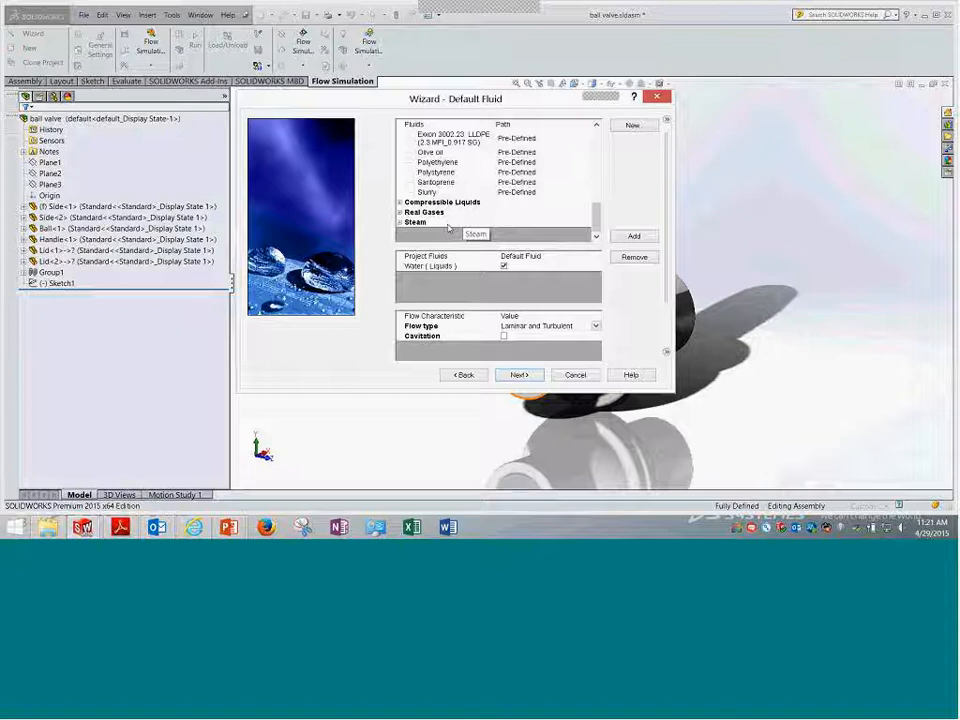
{"action": "scroll", "coordinate": [448, 228], "scroll_direction": "up", "scroll_amount": 10}
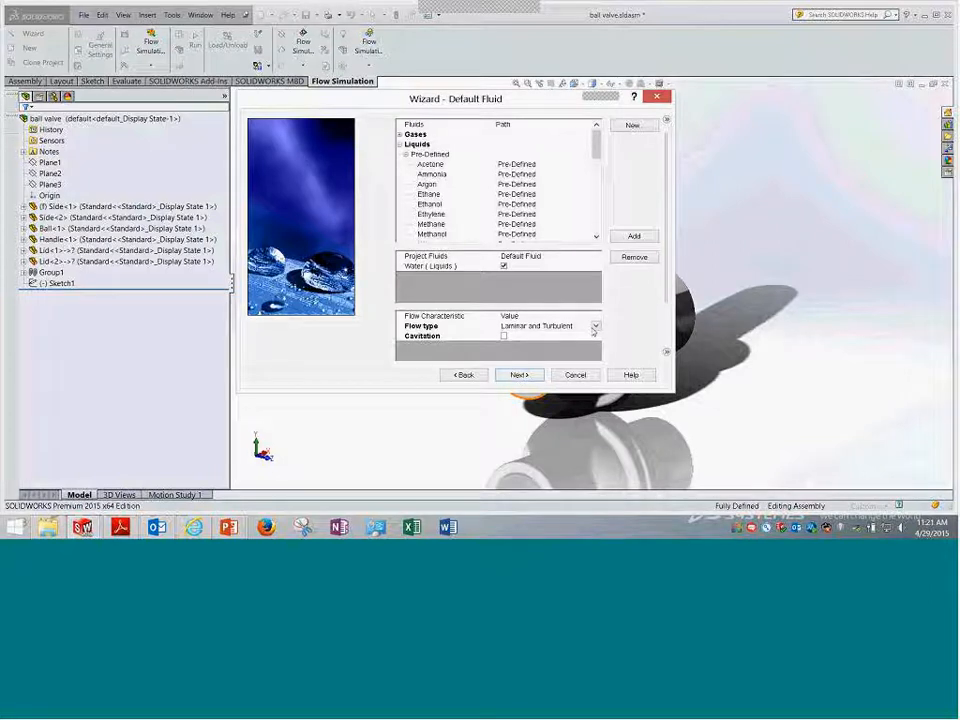
- Keep the flow type as Laminar and Turbulent with cavitation off, and advance the wizard to Wall Conditions
{"action": "left_click", "coordinate": [595, 328]}
{"action": "left_click", "coordinate": [595, 328]}
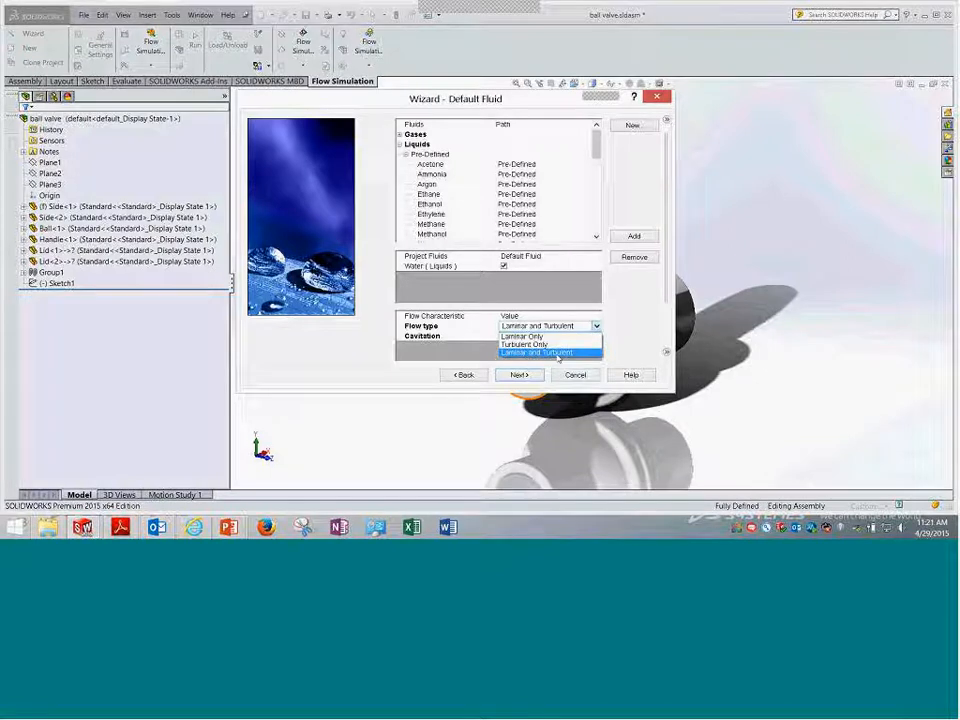
{"action": "left_click", "coordinate": [558, 354]}
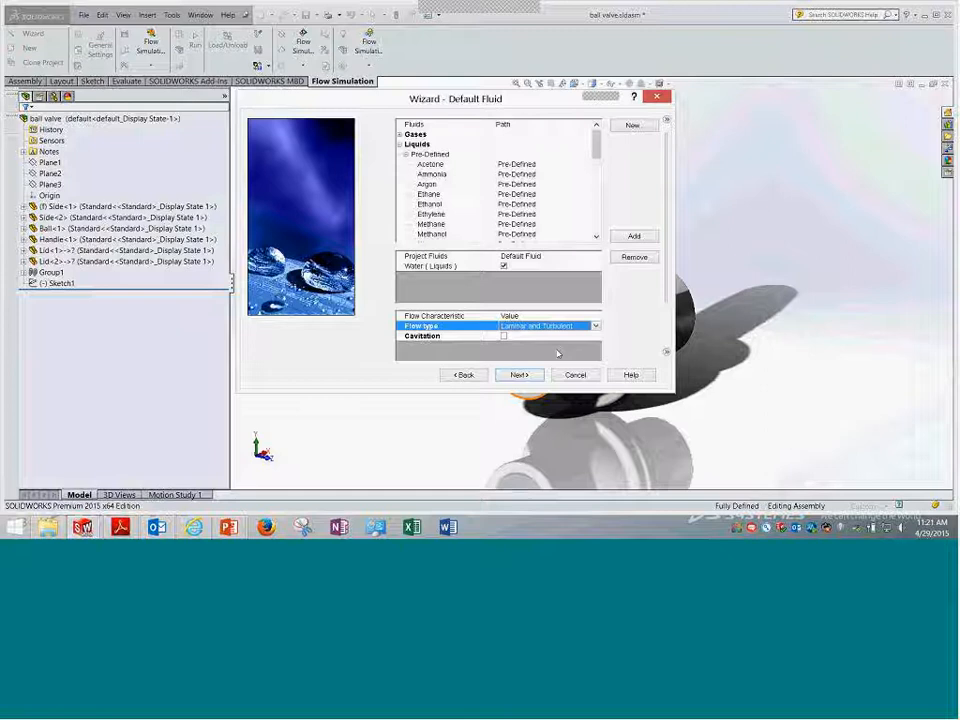
{"action": "left_click", "coordinate": [512, 377]}
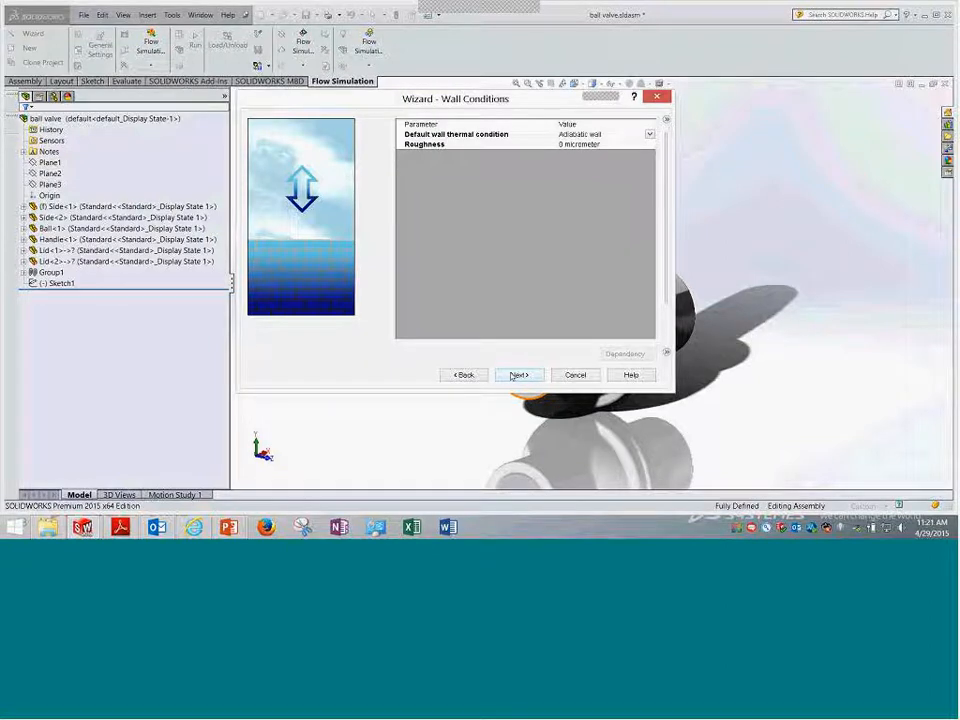
- Keep the default wall and initial conditions, leave the result resolution at 3, and finish the wizard to create the project
{"action": "left_click", "coordinate": [517, 375]}
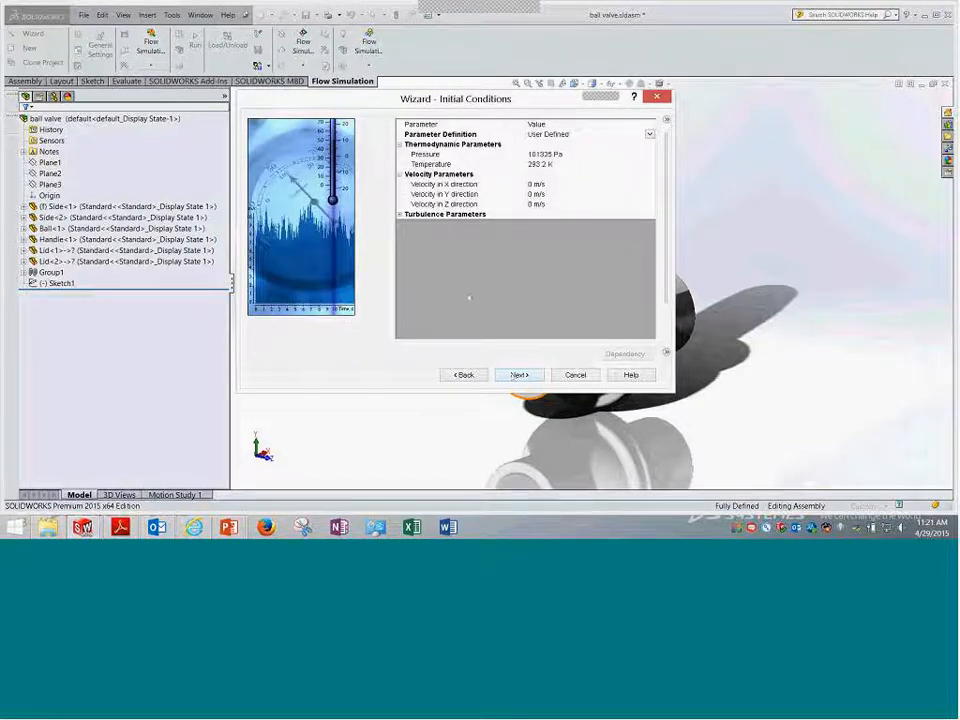
{"action": "left_click", "coordinate": [400, 216]}
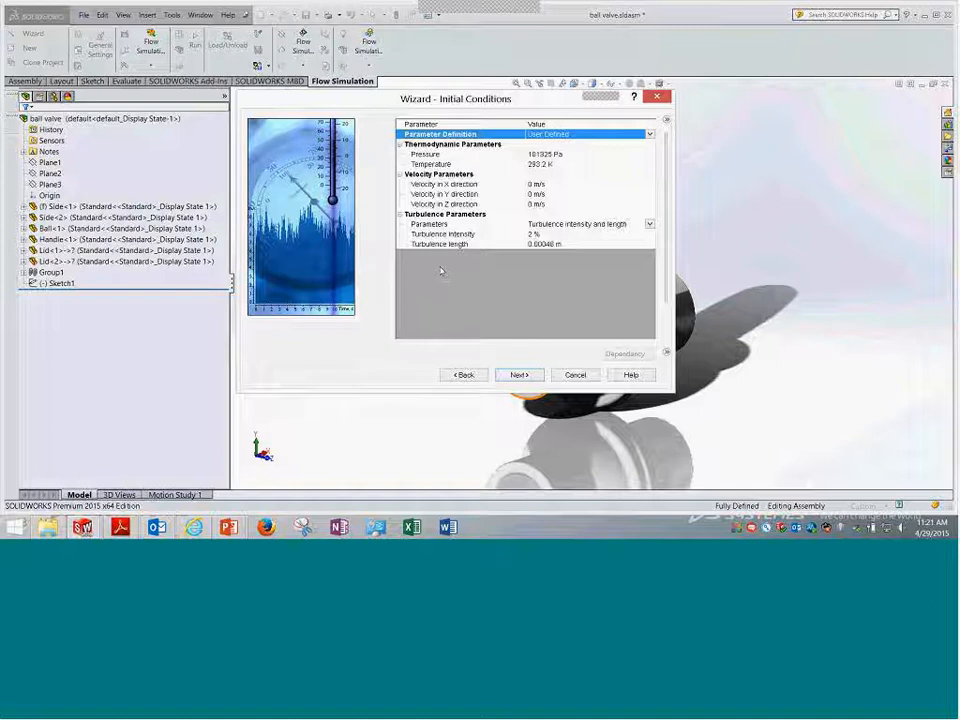
{"action": "left_click", "coordinate": [519, 375]}
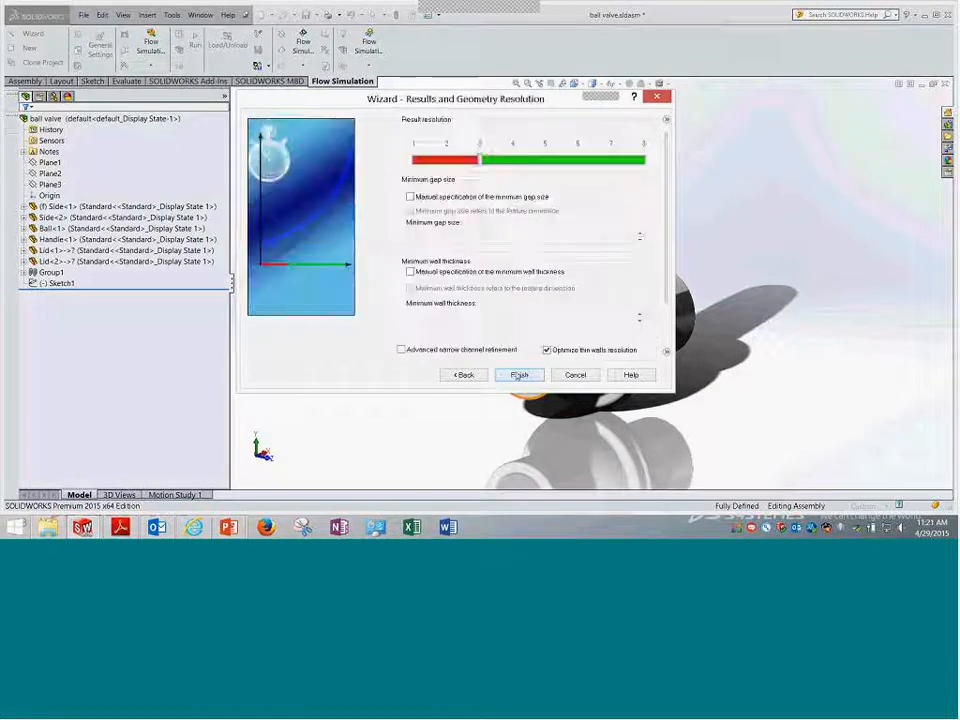
{"action": "left_click_drag", "start_coordinate": [475, 106], "coordinate": [601, 135]}
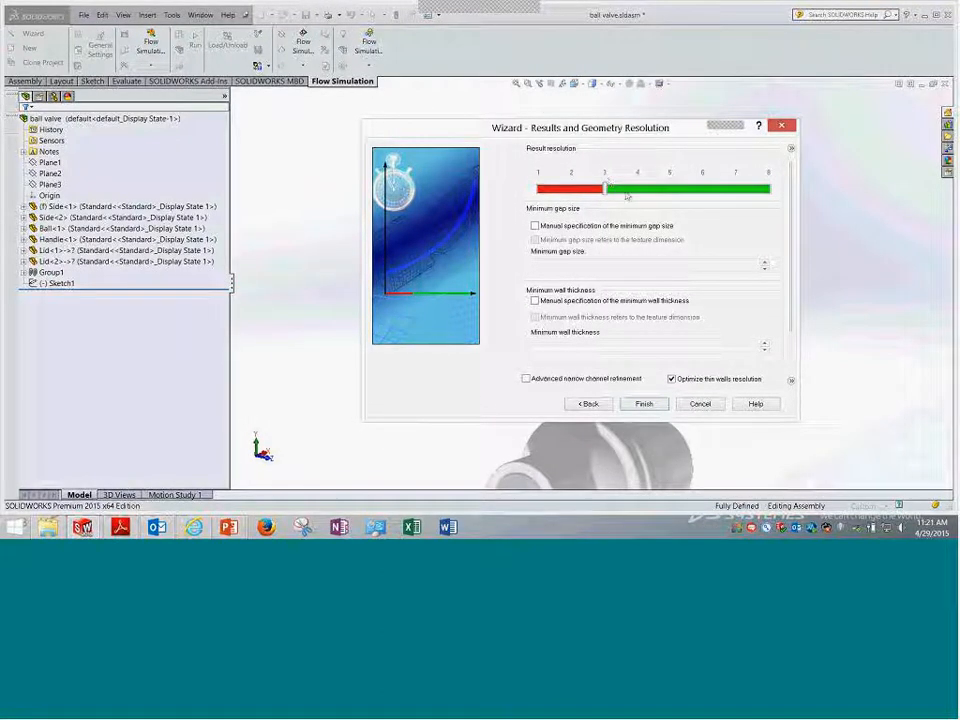
{"action": "left_click", "coordinate": [643, 404]}
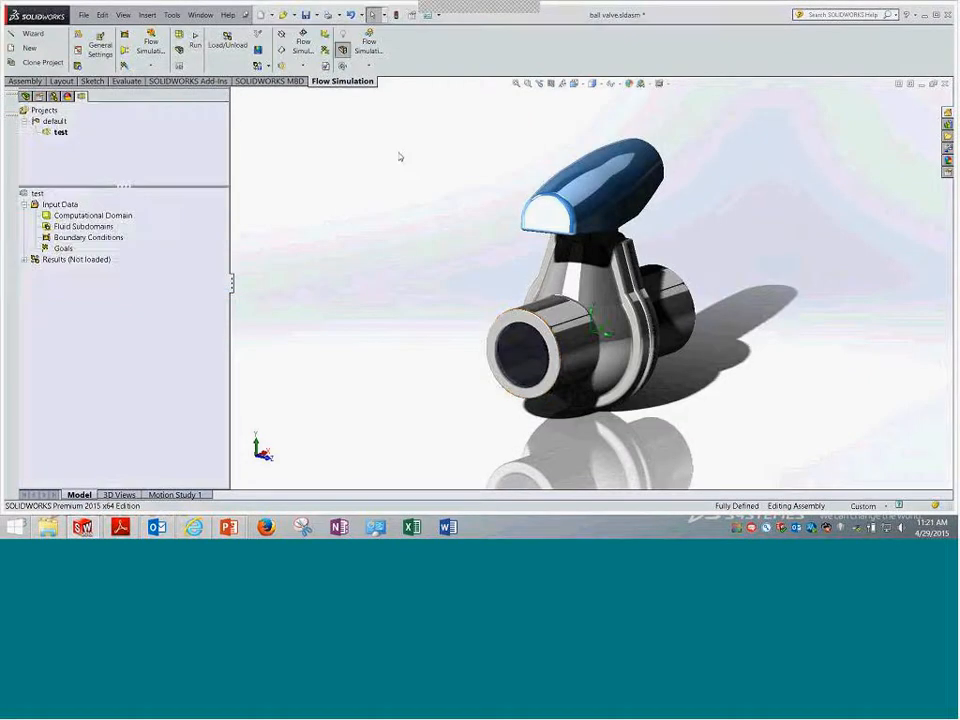
{"action": "middle_click_drag", "start_coordinate": [406, 160], "coordinate": [369, 154]}
{"action": "middle_click_drag", "start_coordinate": [709, 410], "coordinate": [560, 370]}
- Switch to the tutorial PDF and read on through the wizard settings, analysis tree and computational domain to the inlet boundary condition instructions
{"action": "left_click", "coordinate": [120, 528]}
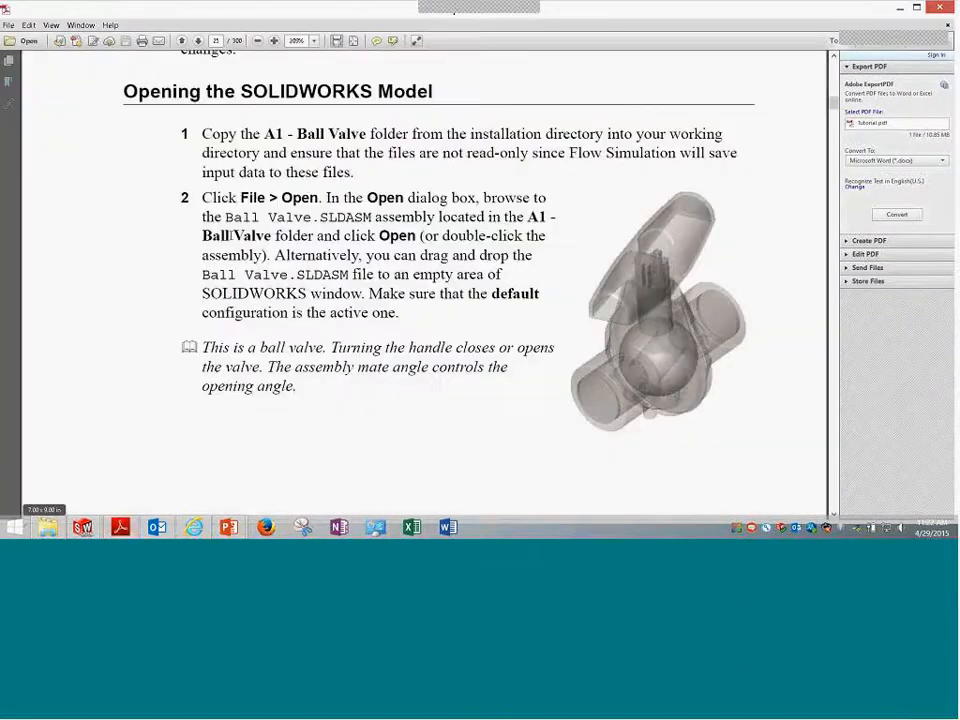
{"action": "scroll", "coordinate": [232, 275], "scroll_direction": "up", "scroll_amount": 3}
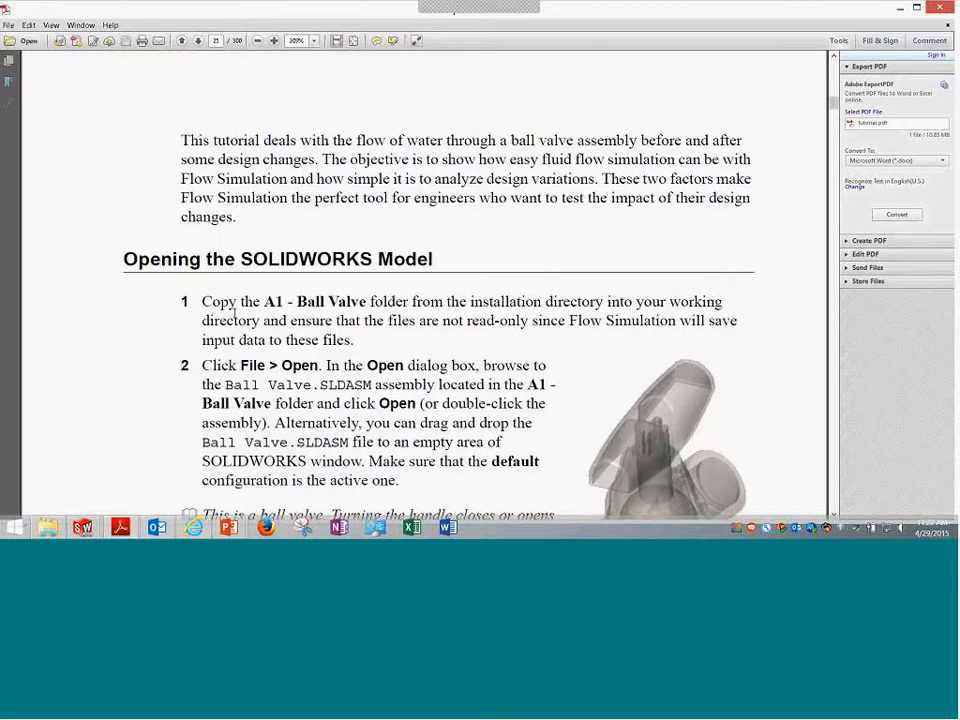
{"action": "scroll", "coordinate": [234, 315], "scroll_direction": "down", "scroll_amount": 7}
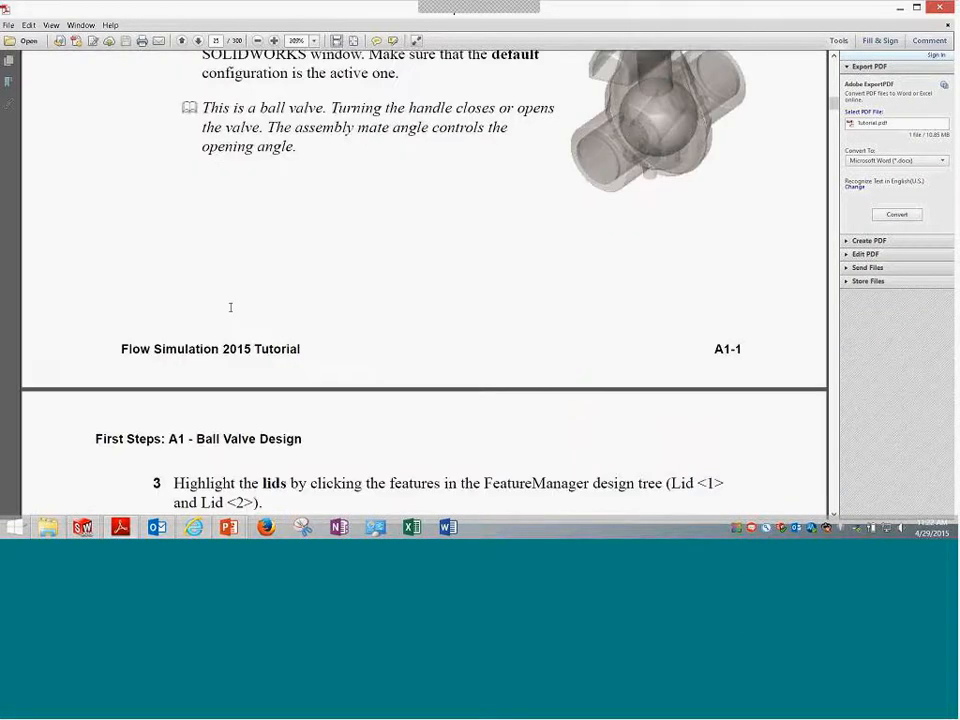
{"action": "scroll", "coordinate": [230, 307], "scroll_direction": "down", "scroll_amount": 7}
{"action": "scroll", "coordinate": [230, 310], "scroll_direction": "down", "scroll_amount": 10}
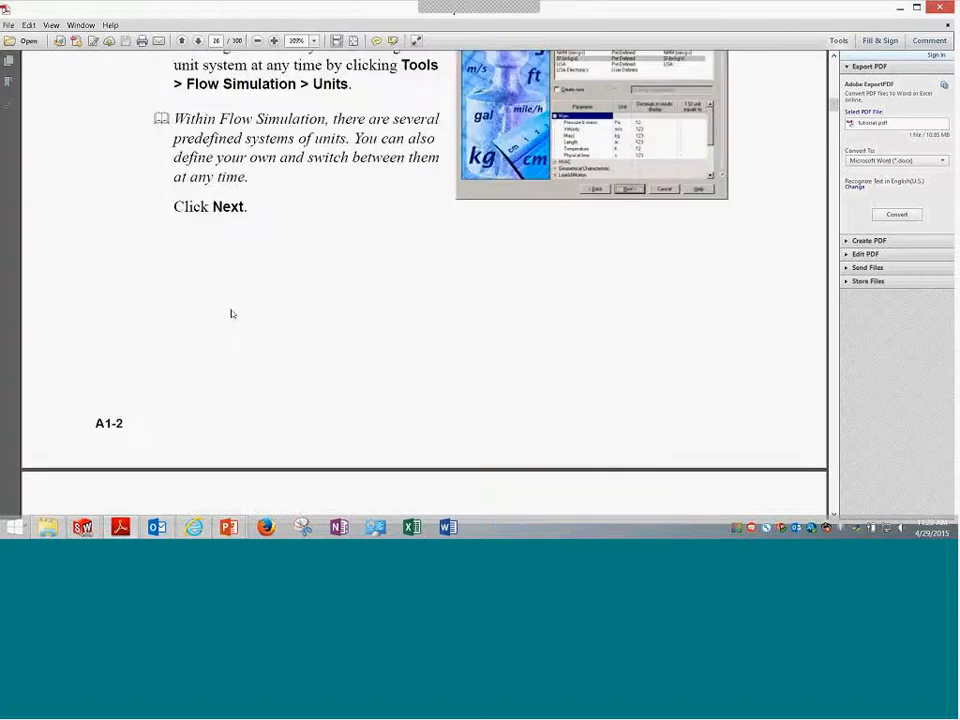
{"action": "scroll", "coordinate": [232, 312], "scroll_direction": "down", "scroll_amount": 4}
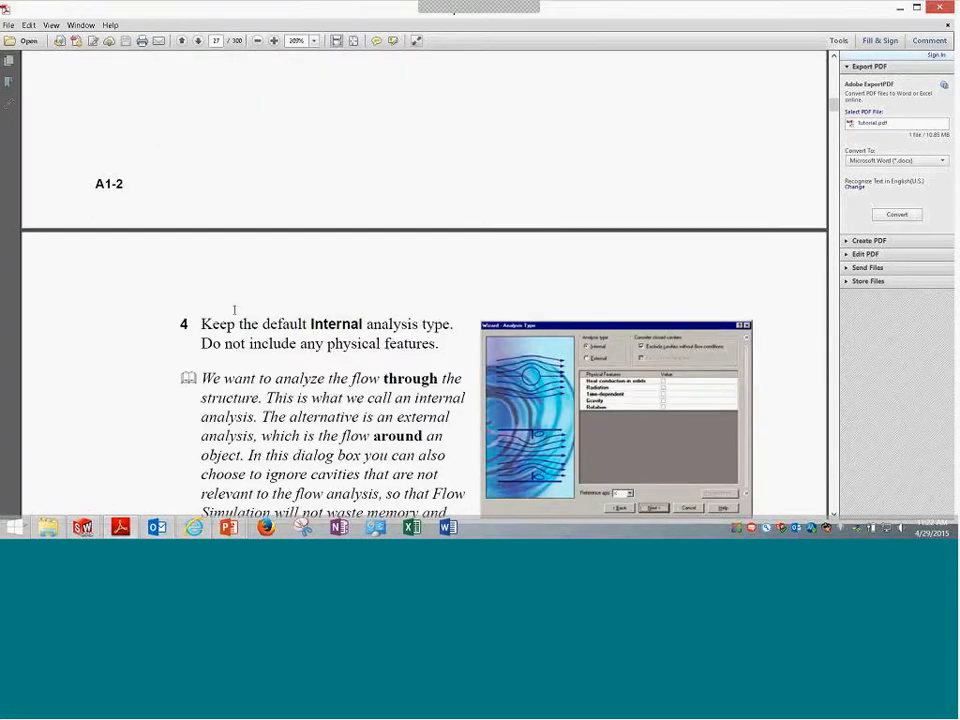
{"action": "scroll", "coordinate": [234, 310], "scroll_direction": "down", "scroll_amount": 15}
{"action": "scroll", "coordinate": [234, 310], "scroll_direction": "down", "scroll_amount": 7}
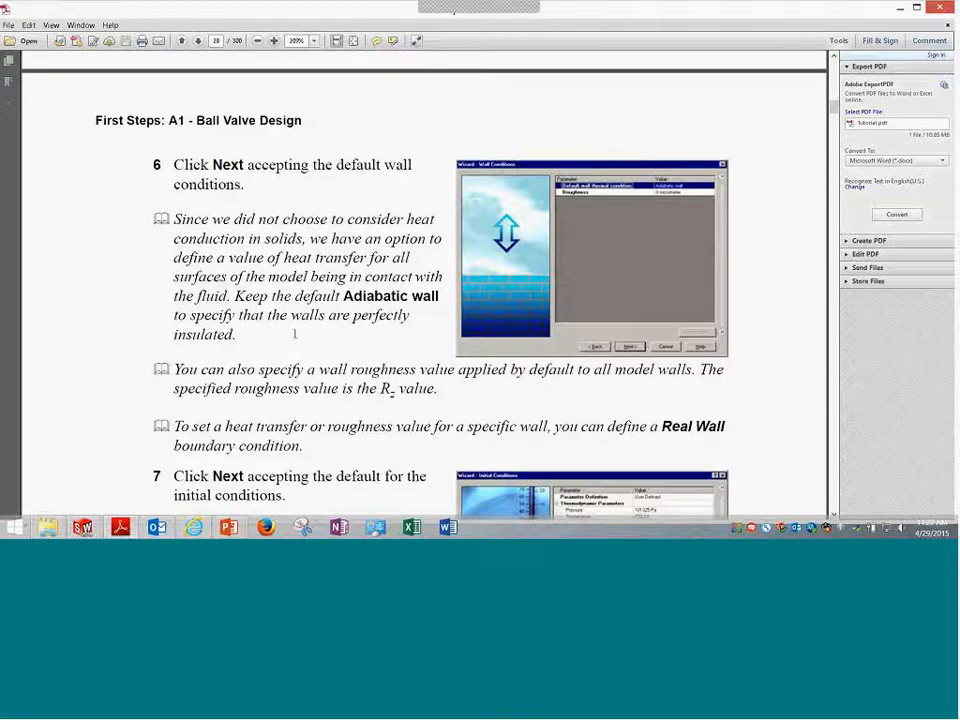
{"action": "scroll", "coordinate": [291, 343], "scroll_direction": "down", "scroll_amount": 1}
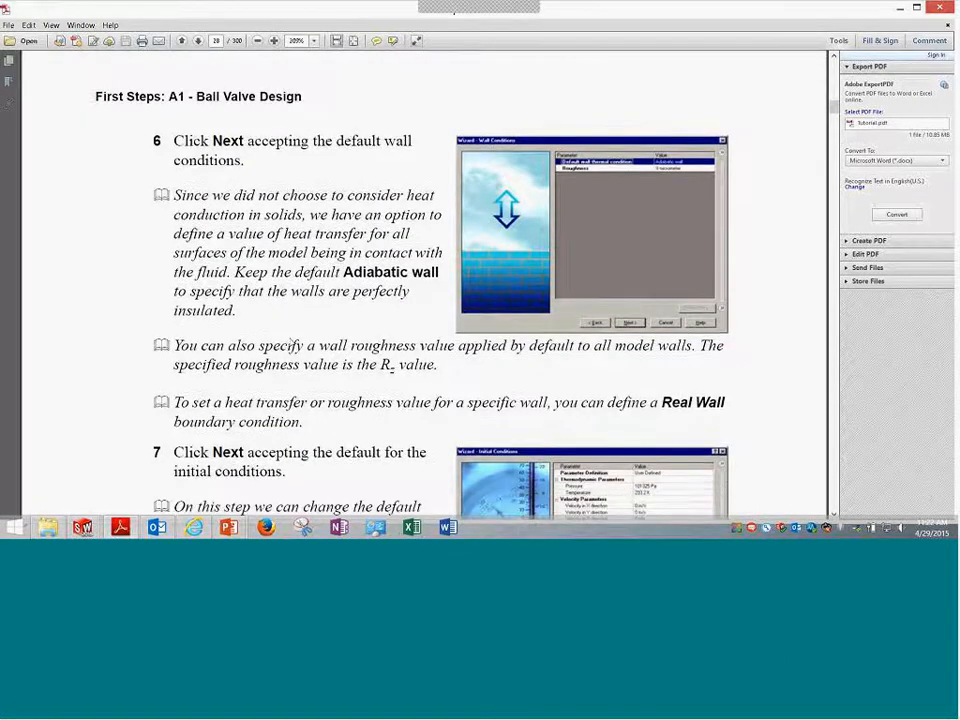
{"action": "scroll", "coordinate": [291, 341], "scroll_direction": "down", "scroll_amount": 5}
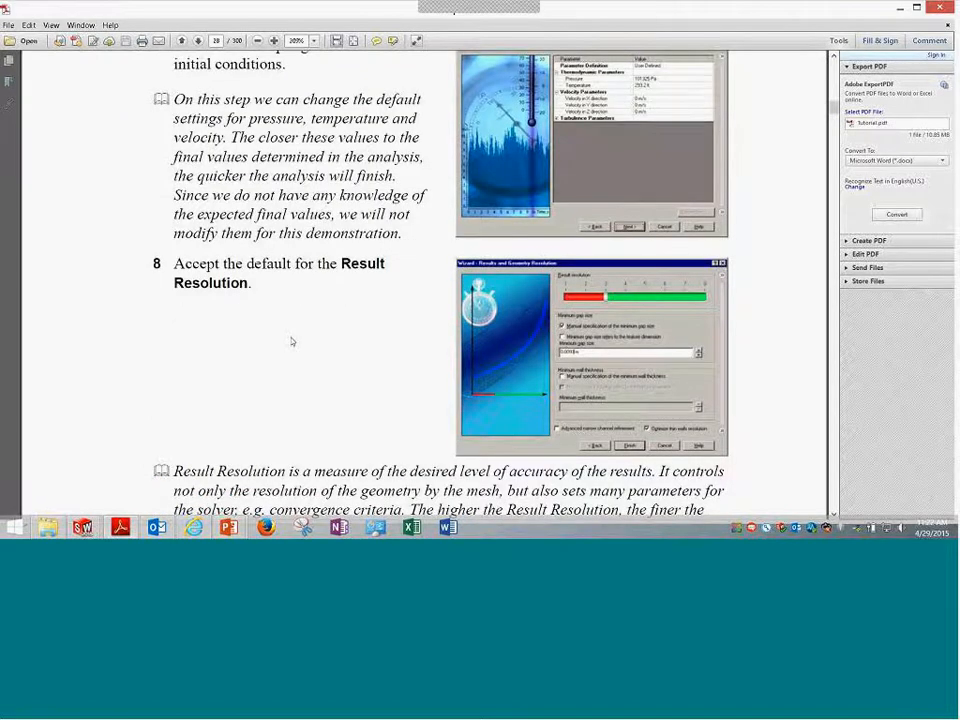
{"action": "scroll", "coordinate": [289, 337], "scroll_direction": "down", "scroll_amount": 4}
{"action": "scroll", "coordinate": [289, 335], "scroll_direction": "down", "scroll_amount": 5}
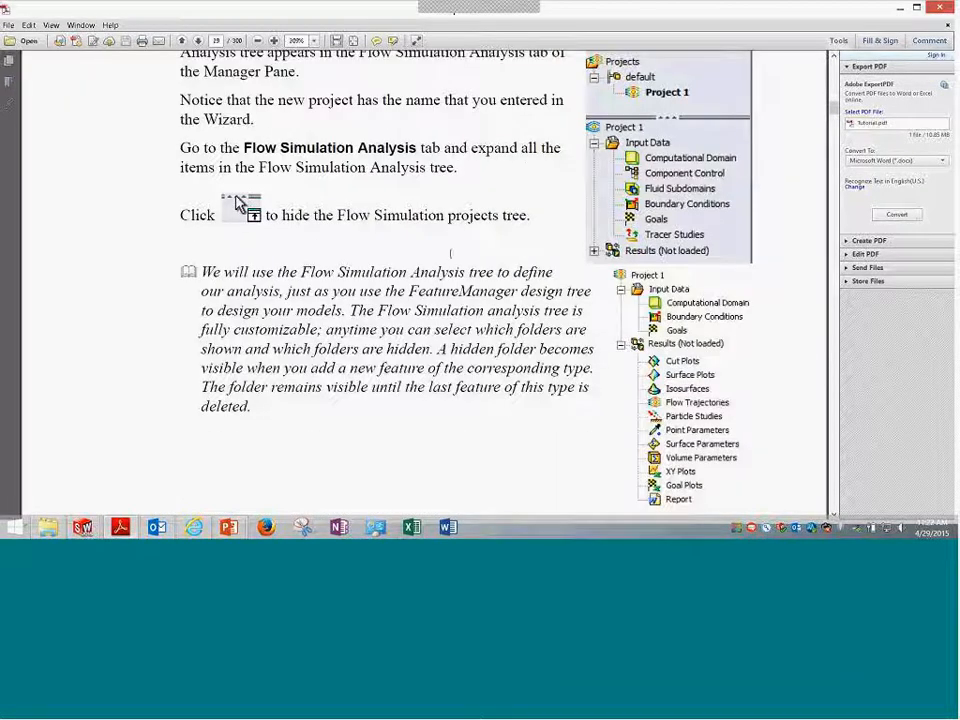
{"action": "scroll", "coordinate": [434, 265], "scroll_direction": "down", "scroll_amount": 9}
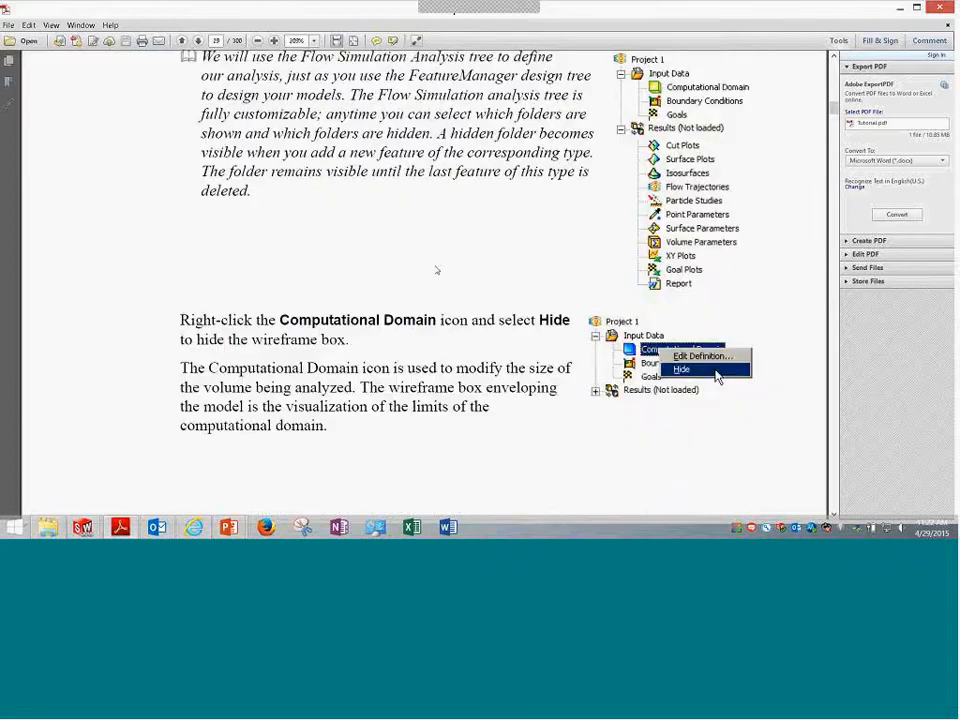
{"action": "scroll", "coordinate": [436, 270], "scroll_direction": "down", "scroll_amount": 2}
{"action": "scroll", "coordinate": [436, 268], "scroll_direction": "up", "scroll_amount": 2}
{"action": "scroll", "coordinate": [438, 266], "scroll_direction": "down", "scroll_amount": 1}
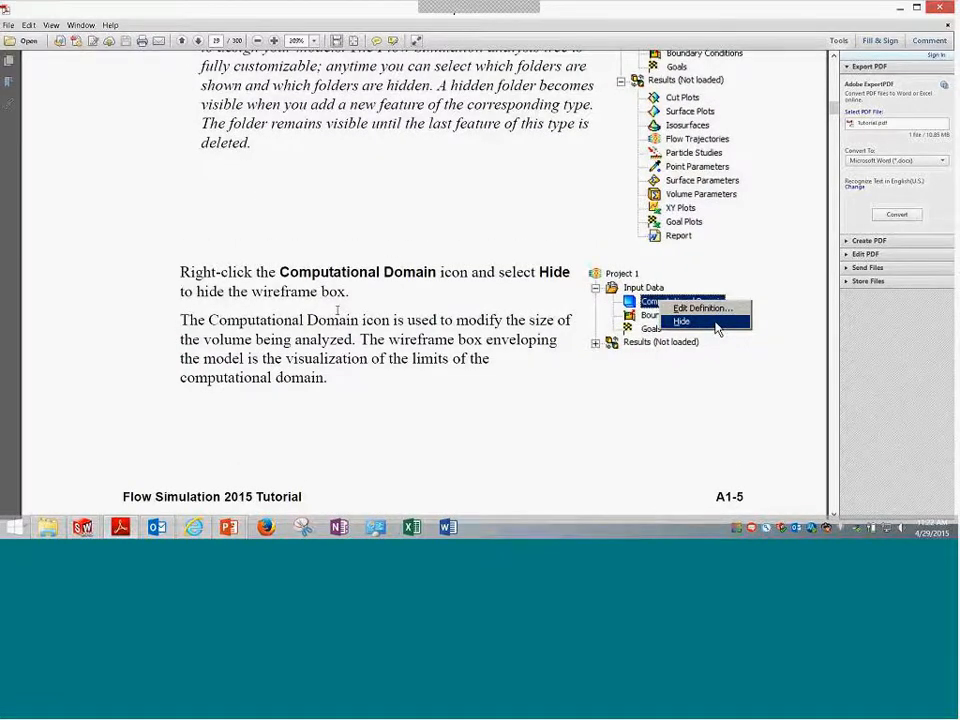
{"action": "scroll", "coordinate": [337, 310], "scroll_direction": "down", "scroll_amount": 3}
{"action": "scroll", "coordinate": [337, 314], "scroll_direction": "down", "scroll_amount": 7}
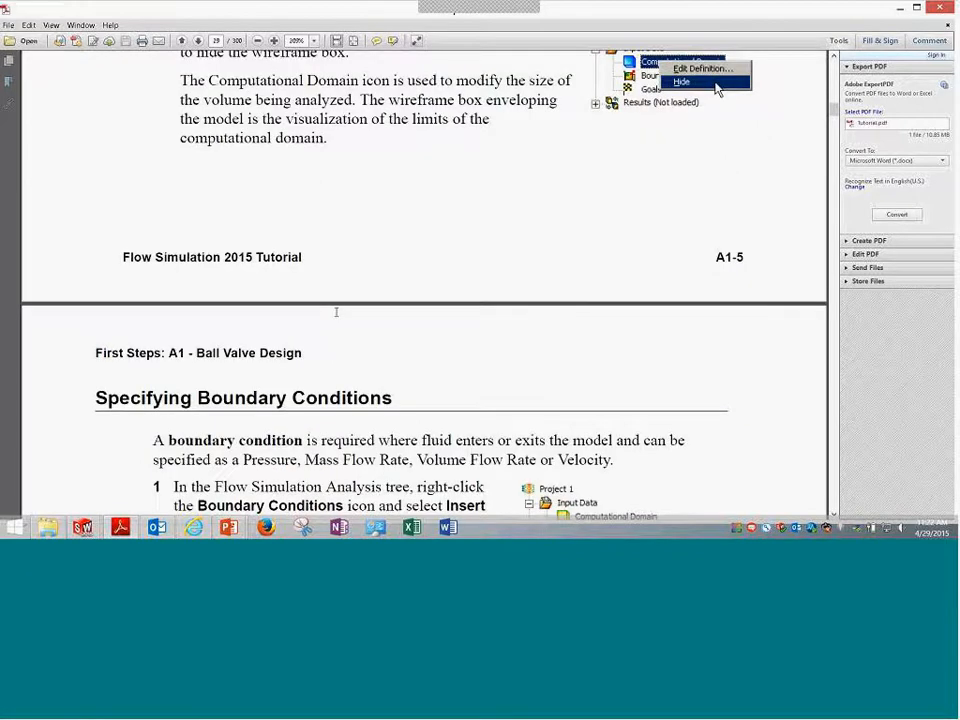
{"action": "scroll", "coordinate": [337, 314], "scroll_direction": "down", "scroll_amount": 20}
{"action": "scroll", "coordinate": [337, 317], "scroll_direction": "down", "scroll_amount": 1}
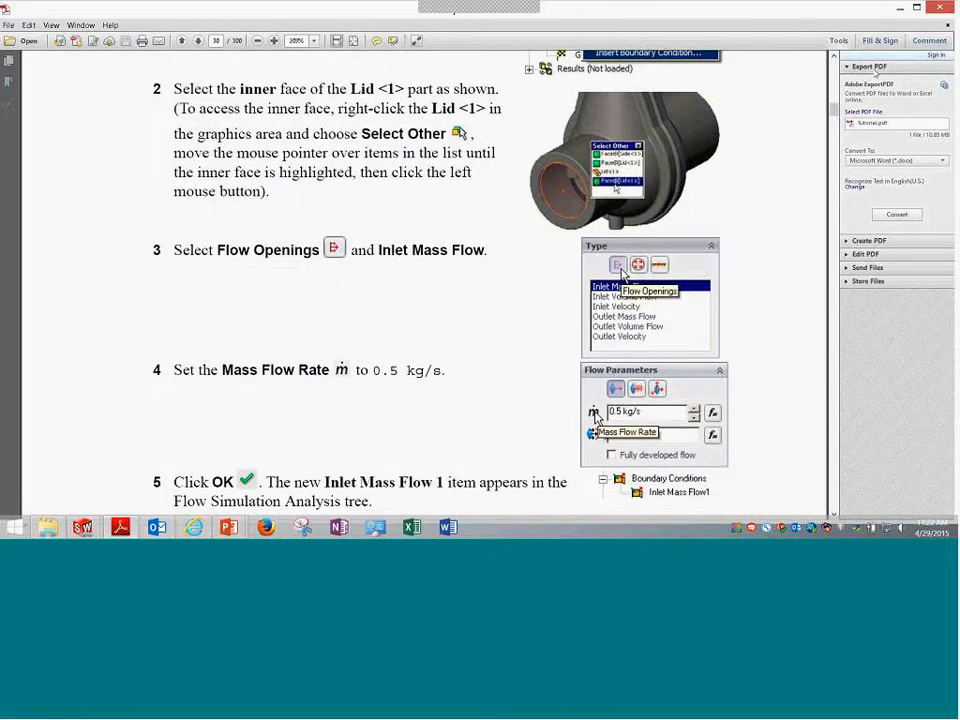
{"action": "scroll", "coordinate": [337, 317], "scroll_direction": "down", "scroll_amount": 4}
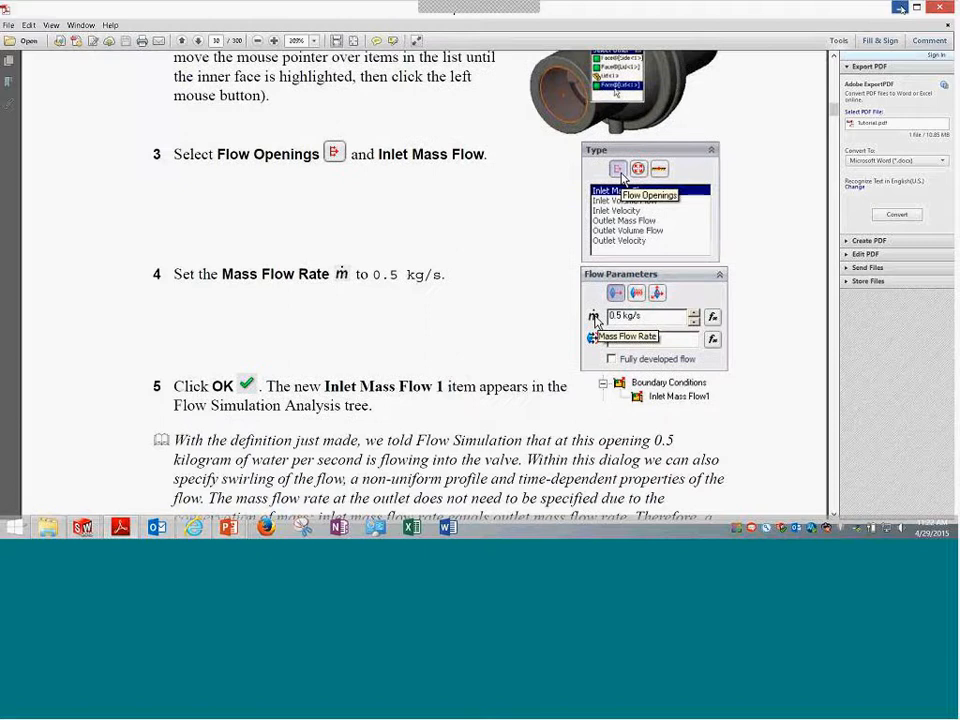
{"action": "left_click", "coordinate": [899, 8]}
- Close the current ball valve assembly, open the other ball valve.sldasm with ready-made projects, and activate Project 1
{"action": "key", "text": "ctrl+w"}
{"action": "left_click", "coordinate": [501, 283]}
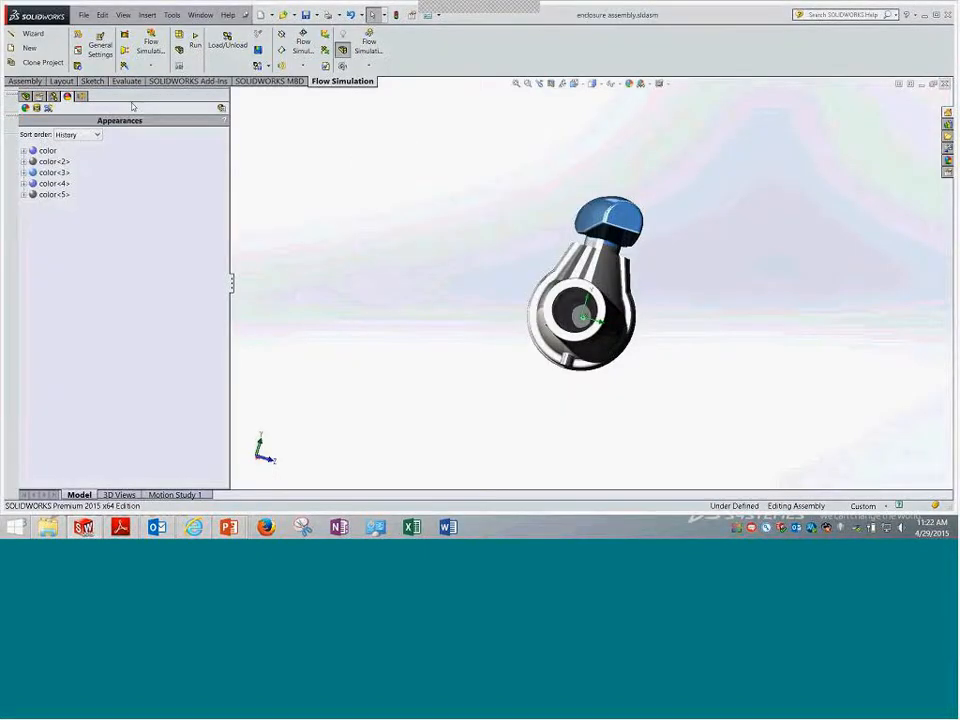
{"action": "left_click", "coordinate": [84, 14]}
{"action": "left_click", "coordinate": [124, 347]}
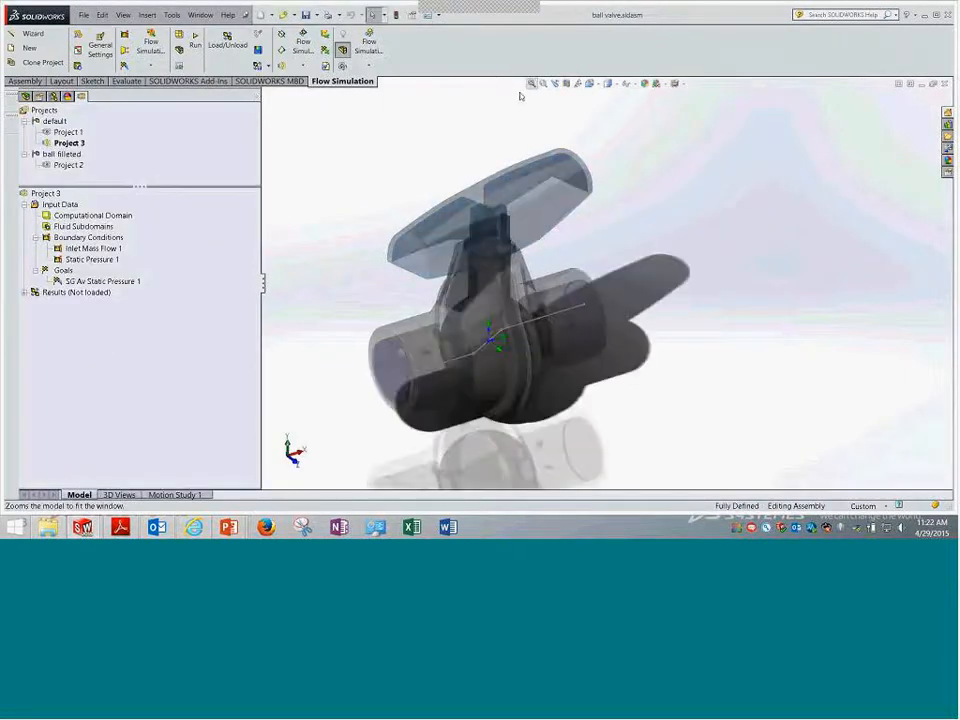
{"action": "right_click", "coordinate": [70, 131]}
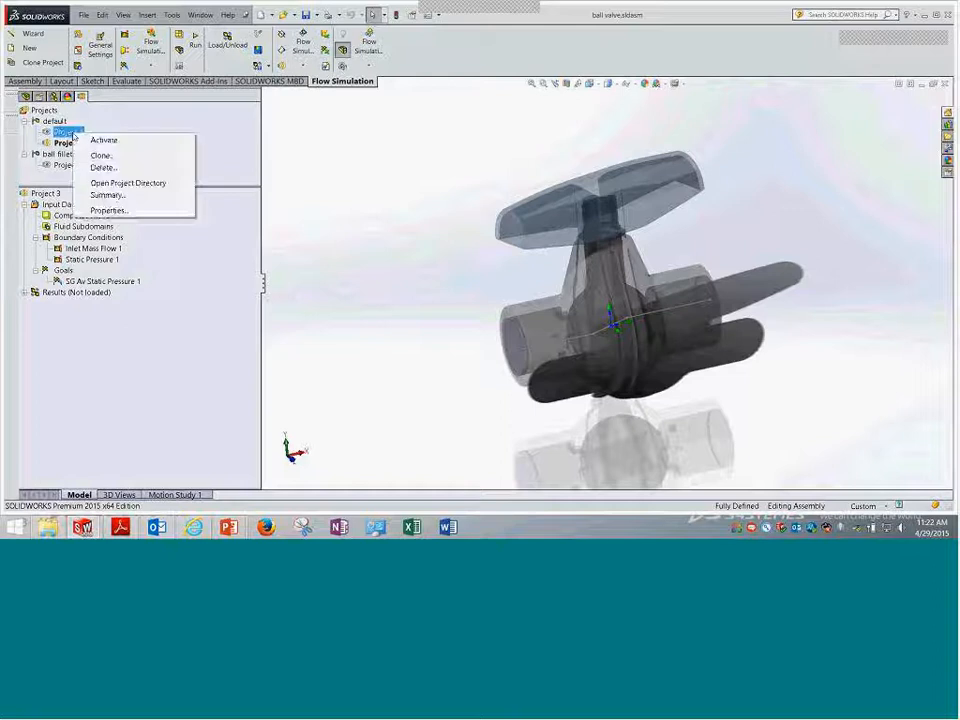
{"action": "left_click", "coordinate": [88, 137]}
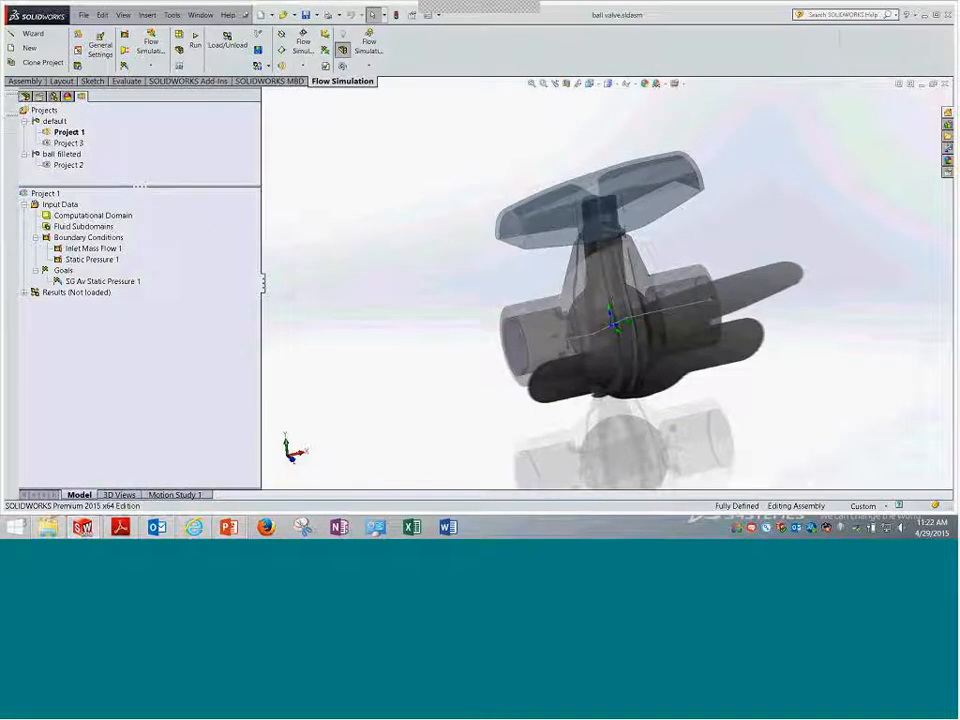
- Examine the angle mate between Side<1> and Handle<1> in the Group1 mates, leaving its angle as it is
{"action": "left_click", "coordinate": [25, 97]}
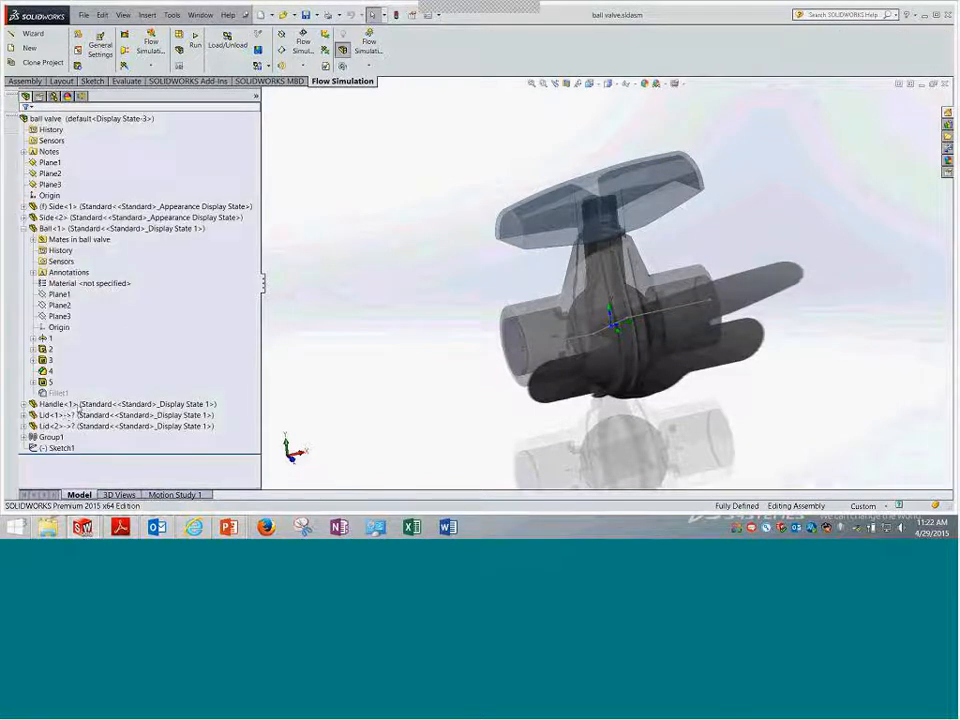
{"action": "left_click", "coordinate": [23, 437]}
{"action": "middle_click_drag", "start_coordinate": [403, 231], "coordinate": [424, 251]}
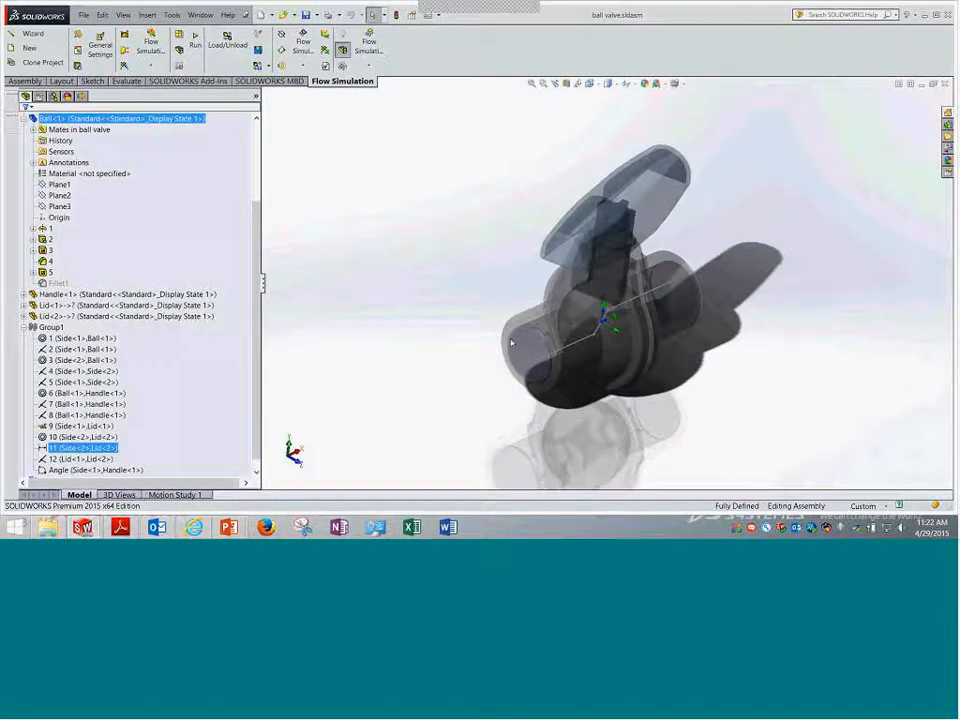
{"action": "left_click", "coordinate": [97, 470]}
{"action": "right_click", "coordinate": [97, 470]}
{"action": "left_click", "coordinate": [111, 311]}
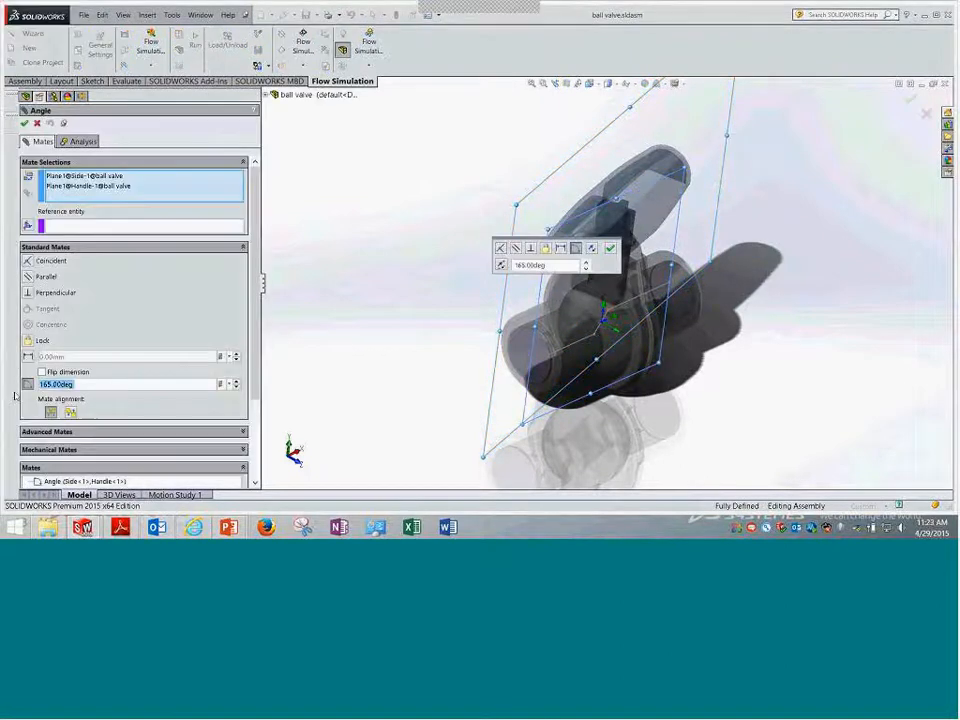
{"action": "key", "text": "Return"}
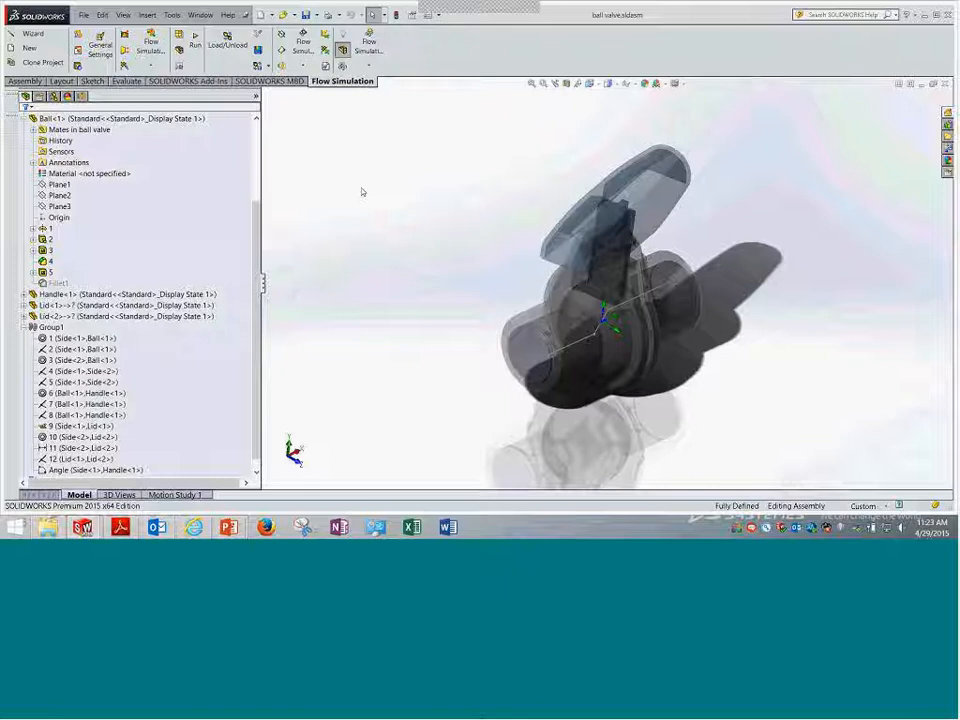
{"action": "mouse_move", "coordinate": [661, 413]}
{"action": "middle_mouse_down"}
{"action": "mouse_move", "coordinate": [662, 396]}
{"action": "mouse_move", "coordinate": [661, 410]}
{"action": "middle_mouse_up"}
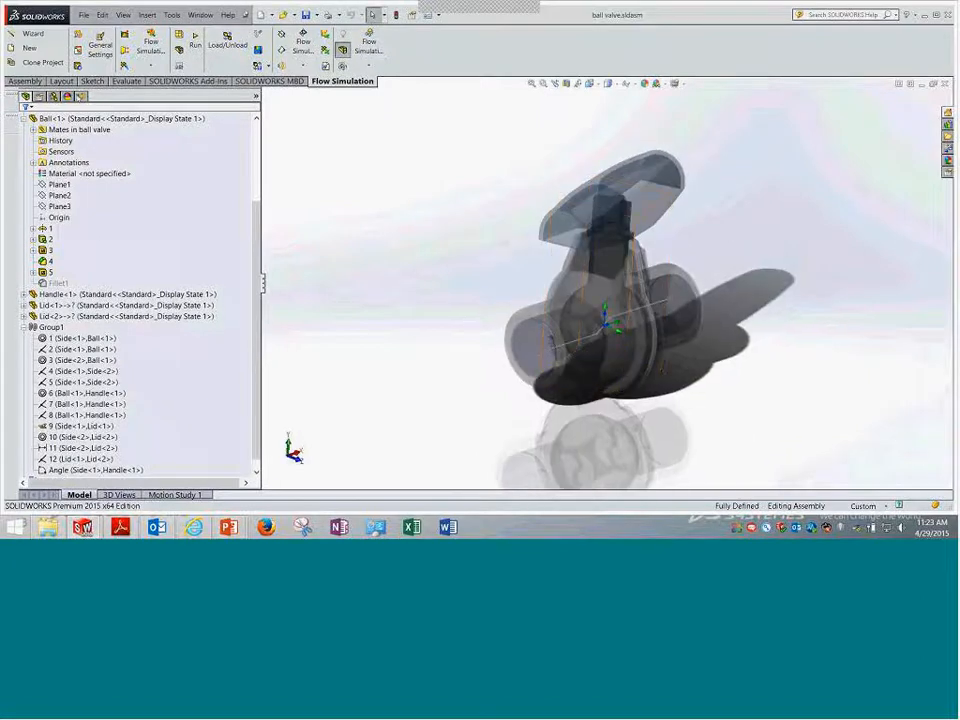
- Review the definition of the Inlet Mass Flow 1 boundary condition in Project 1, keeping its settings
{"action": "left_click", "coordinate": [81, 95]}
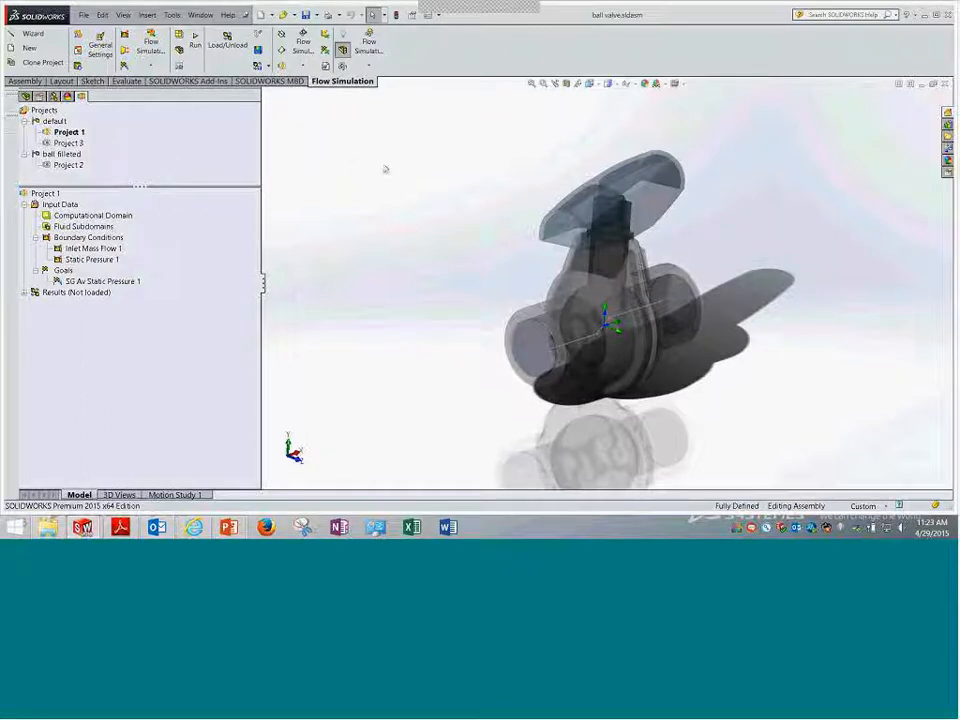
{"action": "left_click", "coordinate": [531, 85]}
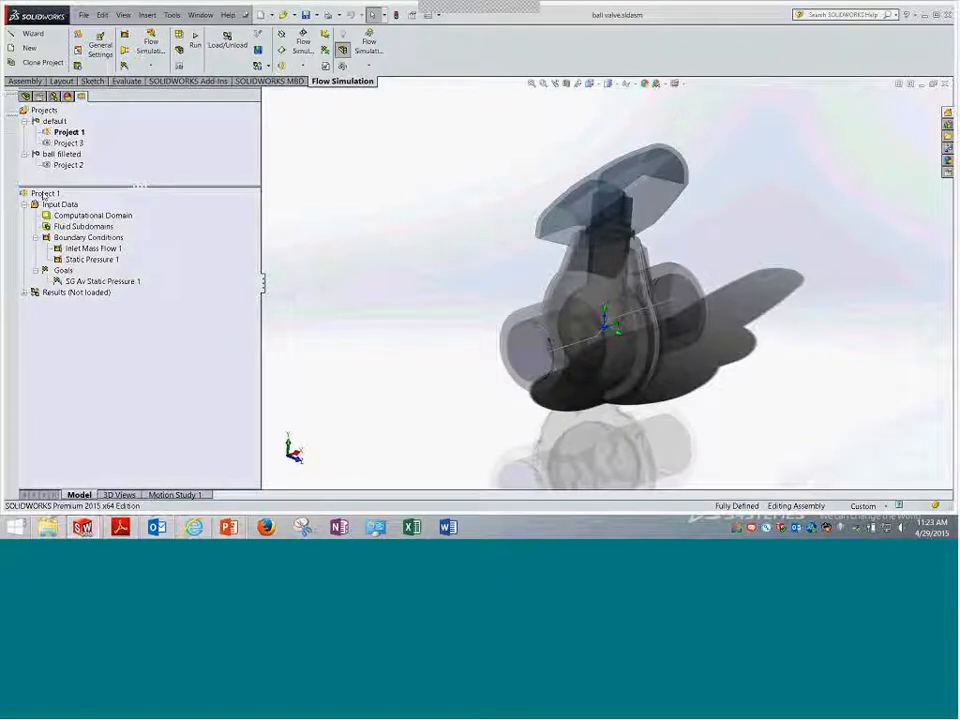
{"action": "right_click", "coordinate": [92, 249]}
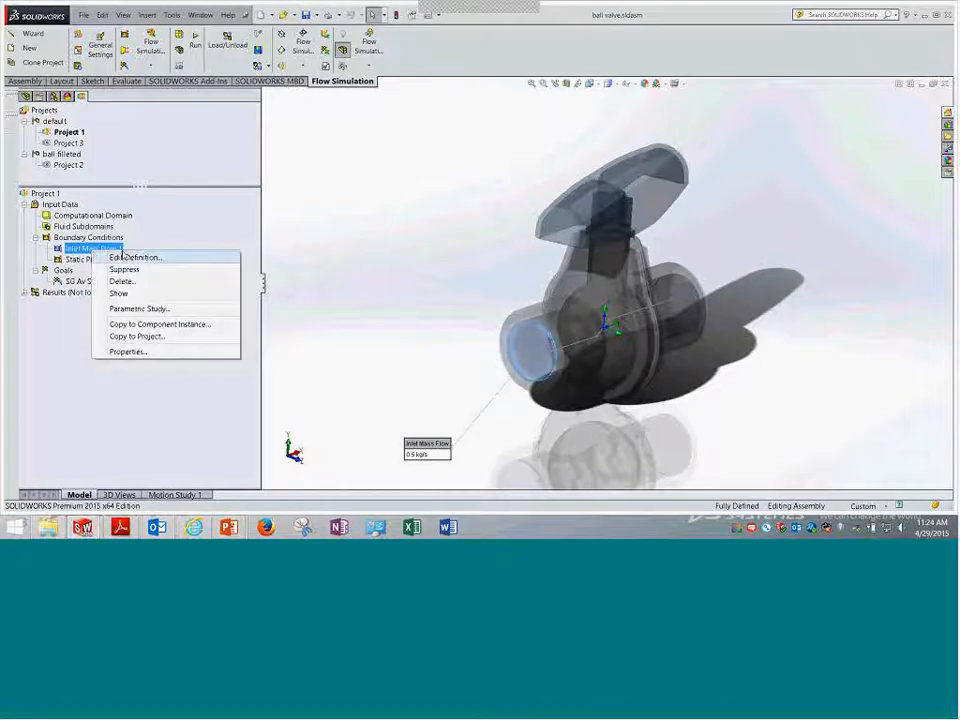
{"action": "left_click", "coordinate": [405, 212]}
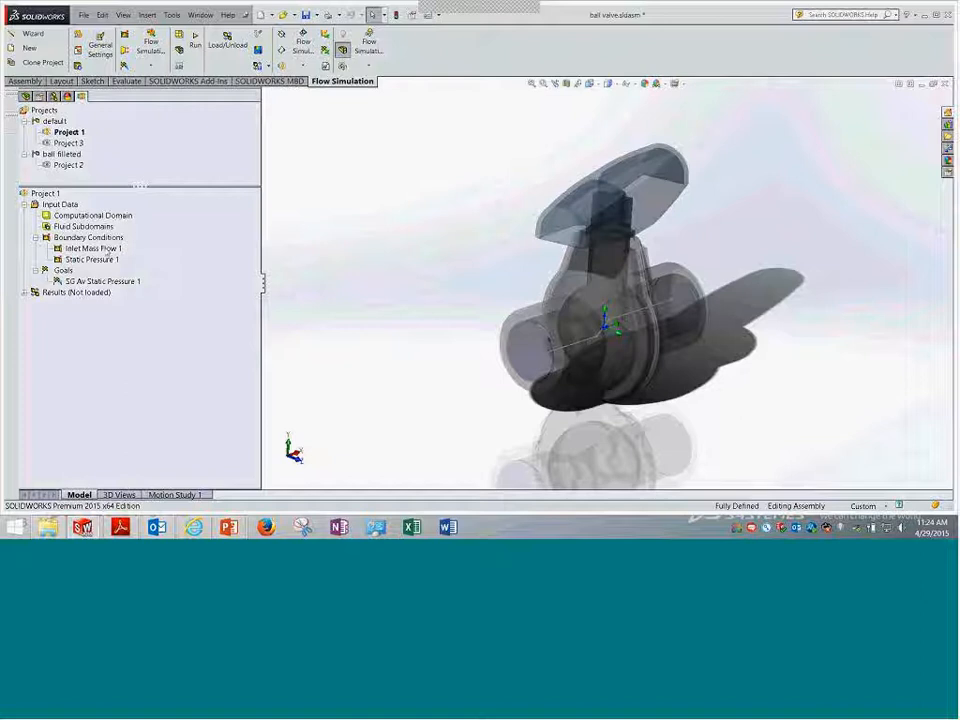
{"action": "left_click", "coordinate": [107, 249]}
{"action": "right_click", "coordinate": [120, 250]}
{"action": "left_click", "coordinate": [136, 254]}
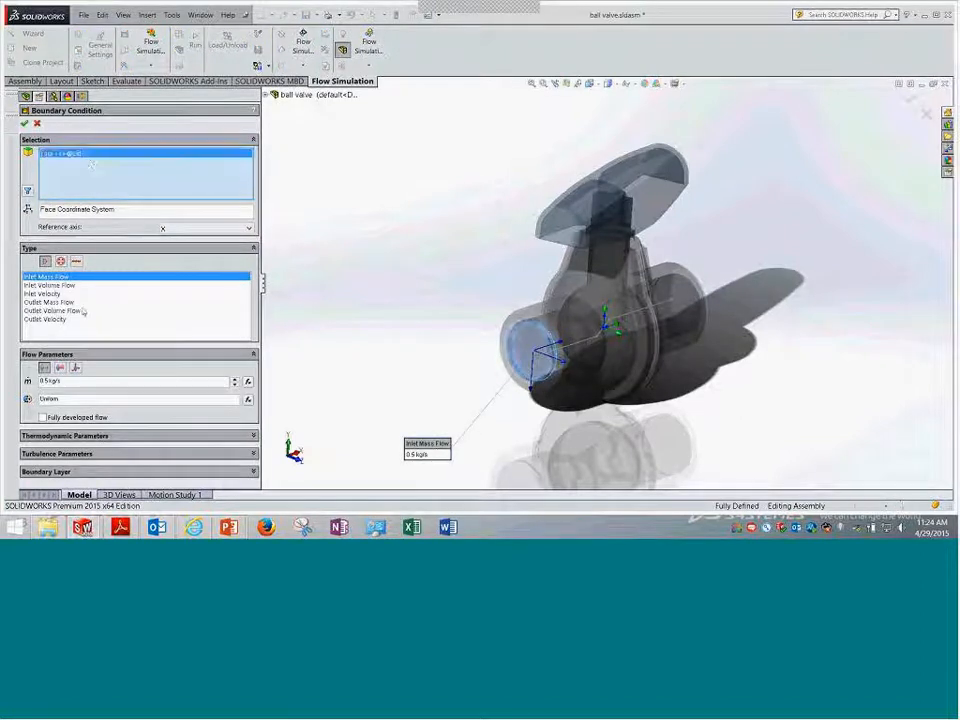
{"action": "middle_click_drag", "start_coordinate": [338, 252], "coordinate": [452, 322]}
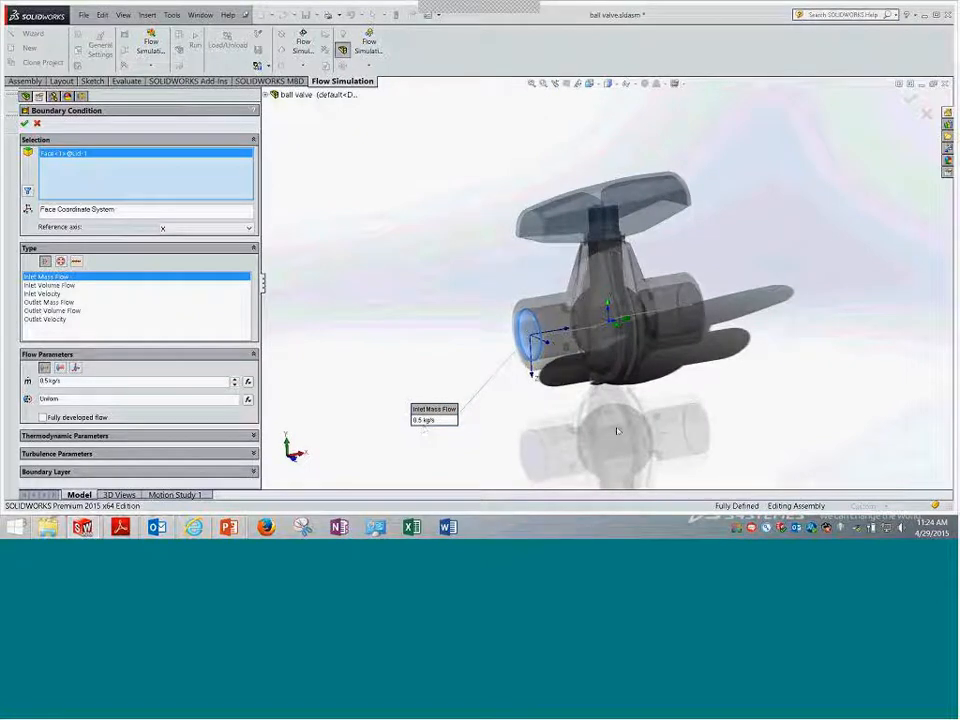
{"action": "middle_click_drag", "start_coordinate": [604, 408], "coordinate": [586, 434]}
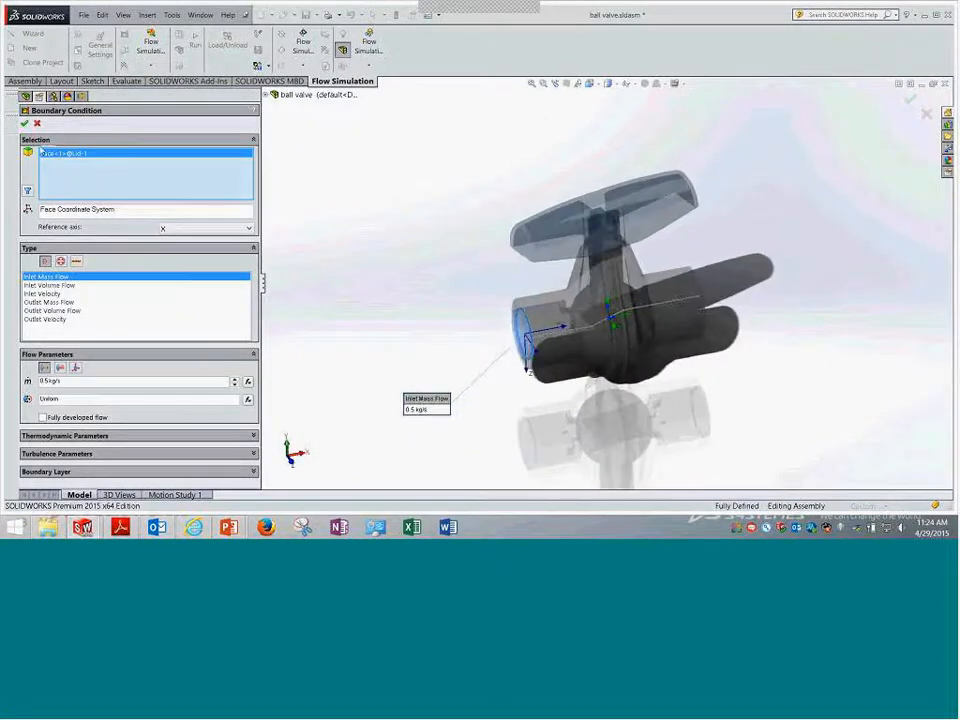
{"action": "left_click", "coordinate": [24, 123]}
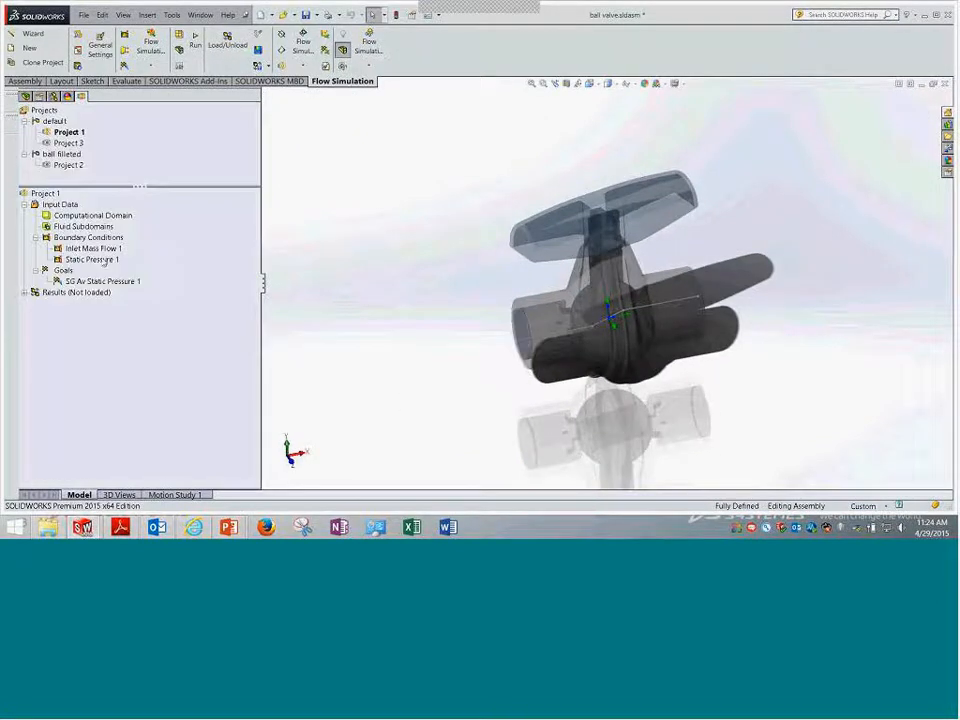
- Review the definition of the Static Pressure 1 boundary condition on the outlet lid, keeping its settings
{"action": "right_click", "coordinate": [104, 260]}
{"action": "left_click", "coordinate": [140, 266]}
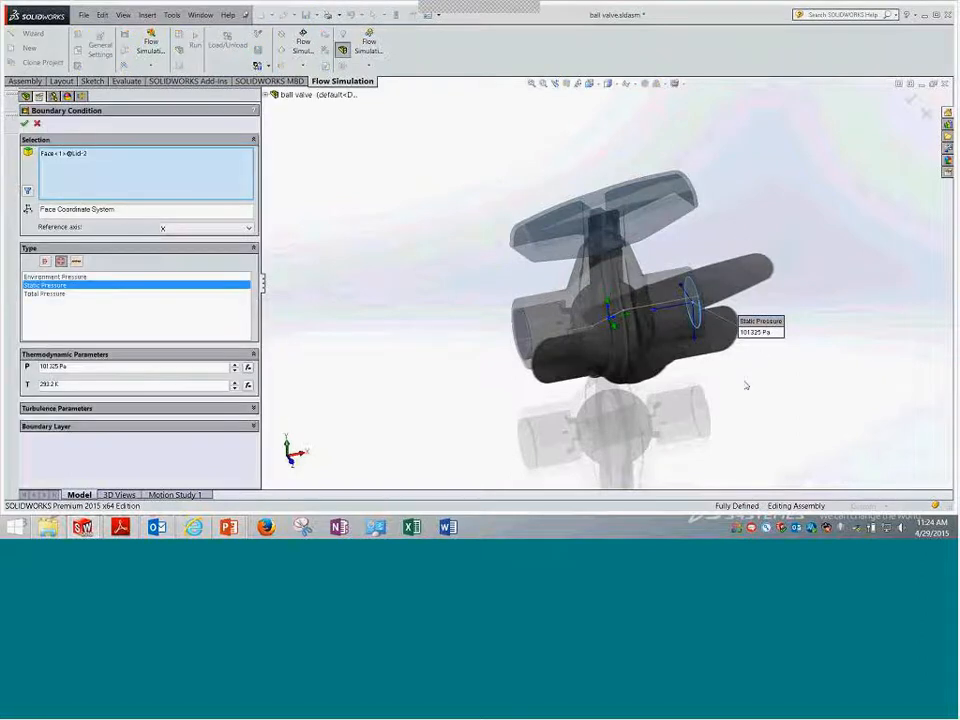
{"action": "middle_click_drag", "start_coordinate": [731, 375], "coordinate": [729, 392]}
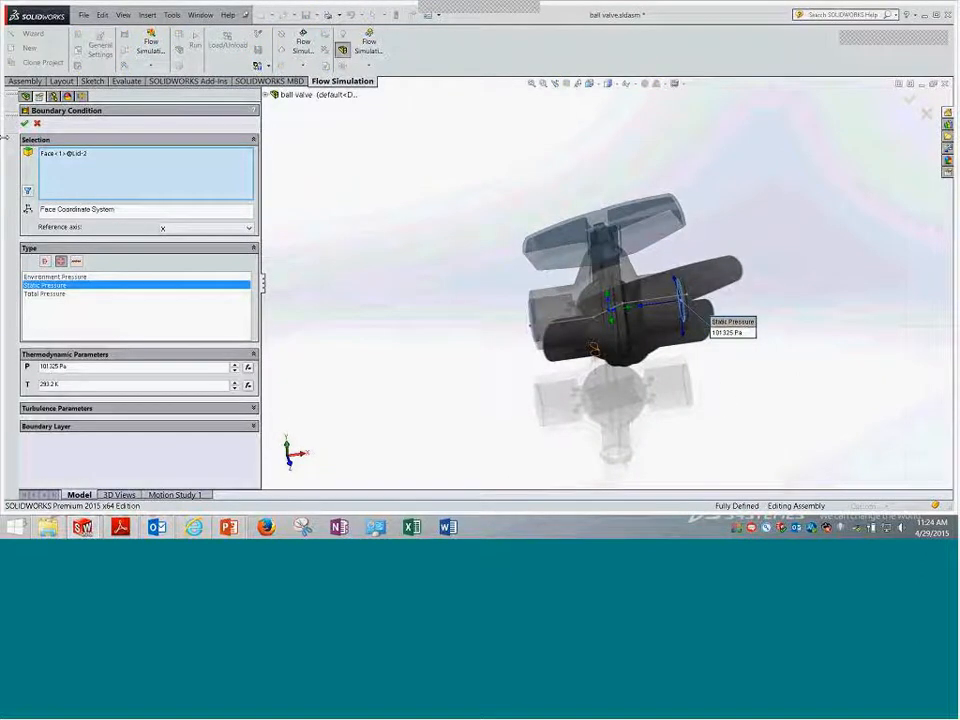
{"action": "left_click", "coordinate": [24, 123]}
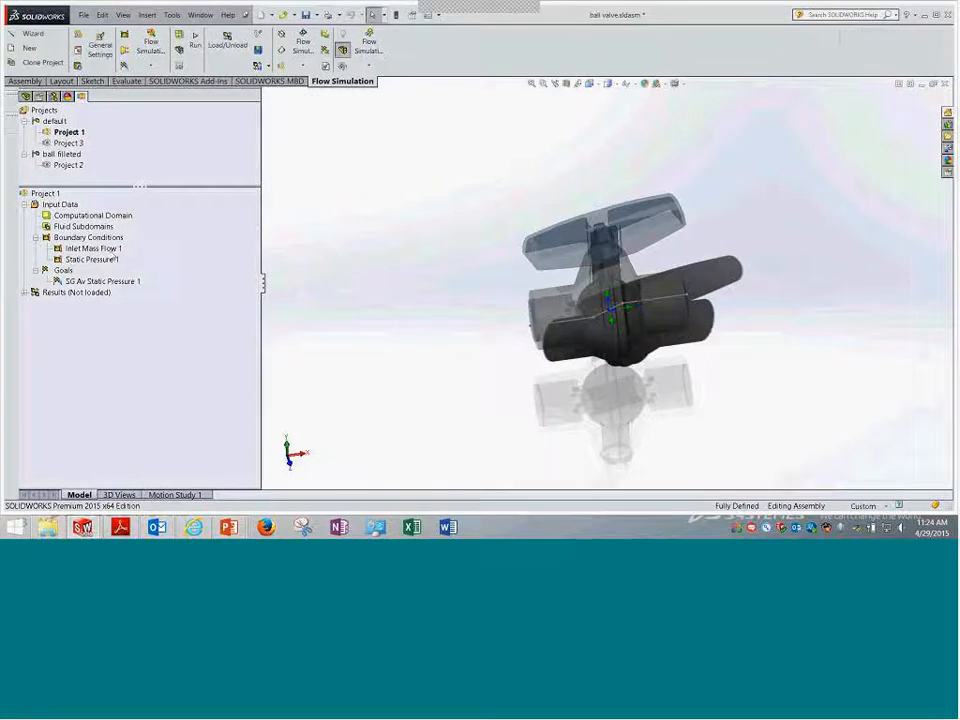
- Collapse the boundary conditions and review the definition of the SG Av Static Pressure 1 surface goal without changing it
{"action": "left_click", "coordinate": [35, 237]}
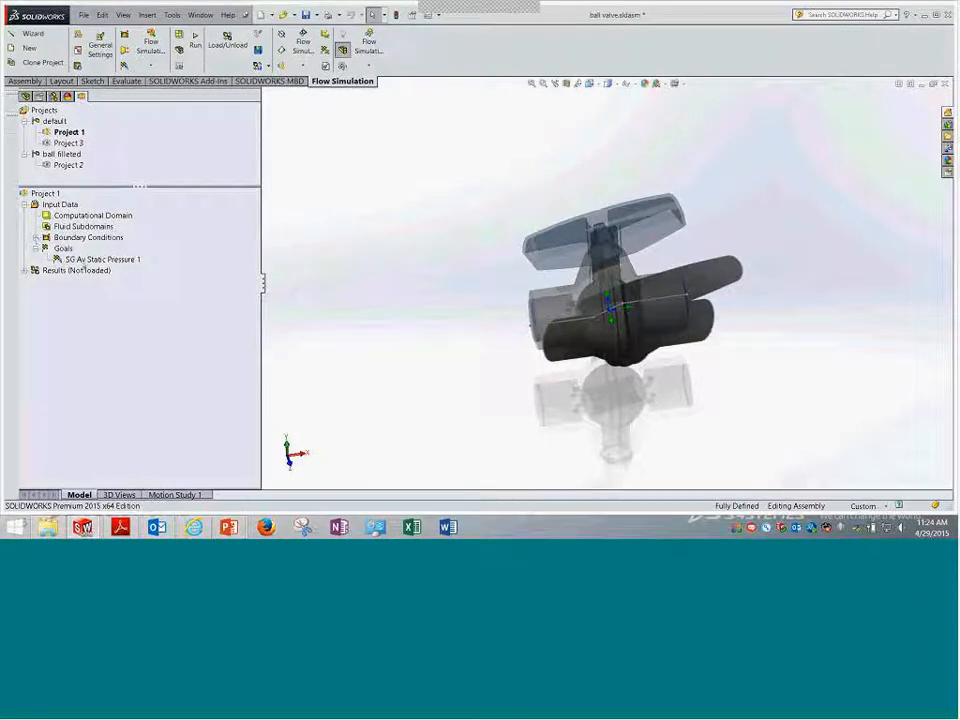
{"action": "right_click", "coordinate": [88, 259]}
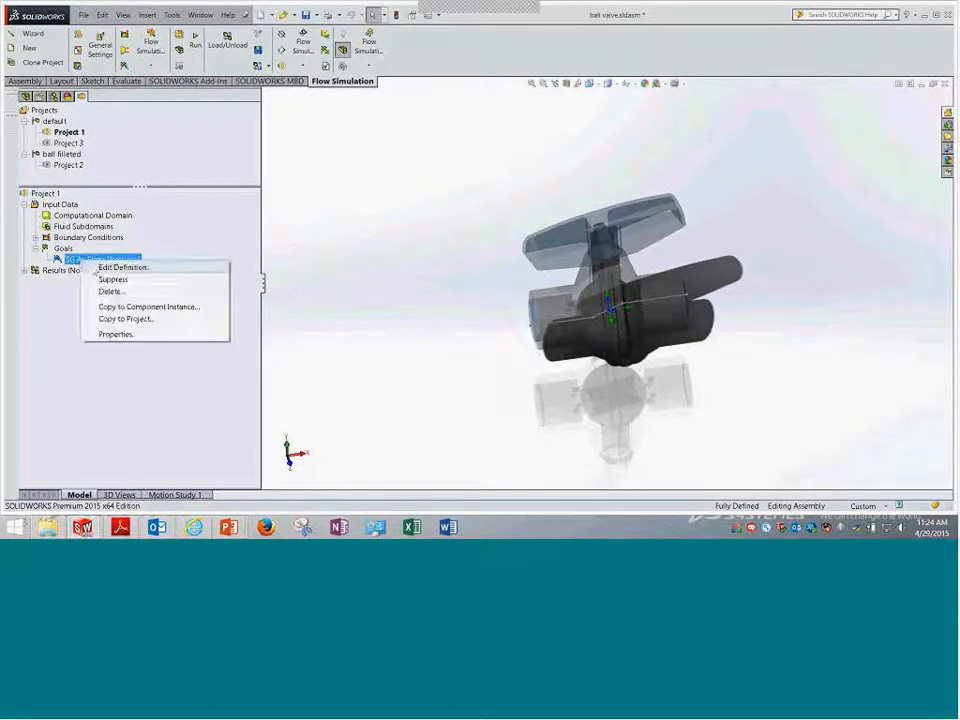
{"action": "left_click", "coordinate": [96, 268]}
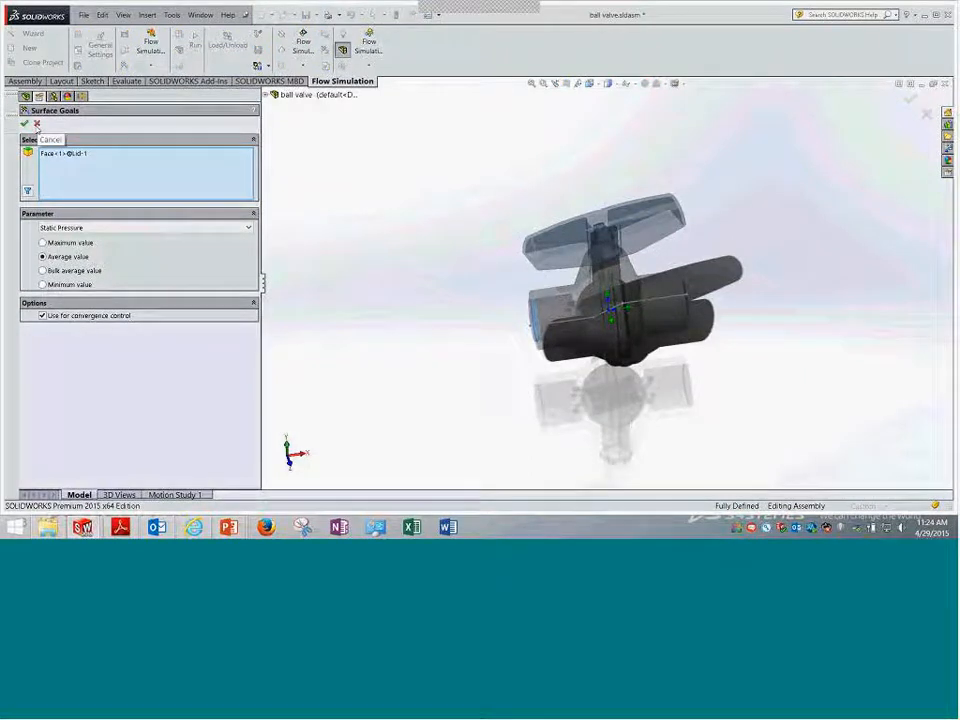
{"action": "left_click", "coordinate": [37, 124]}
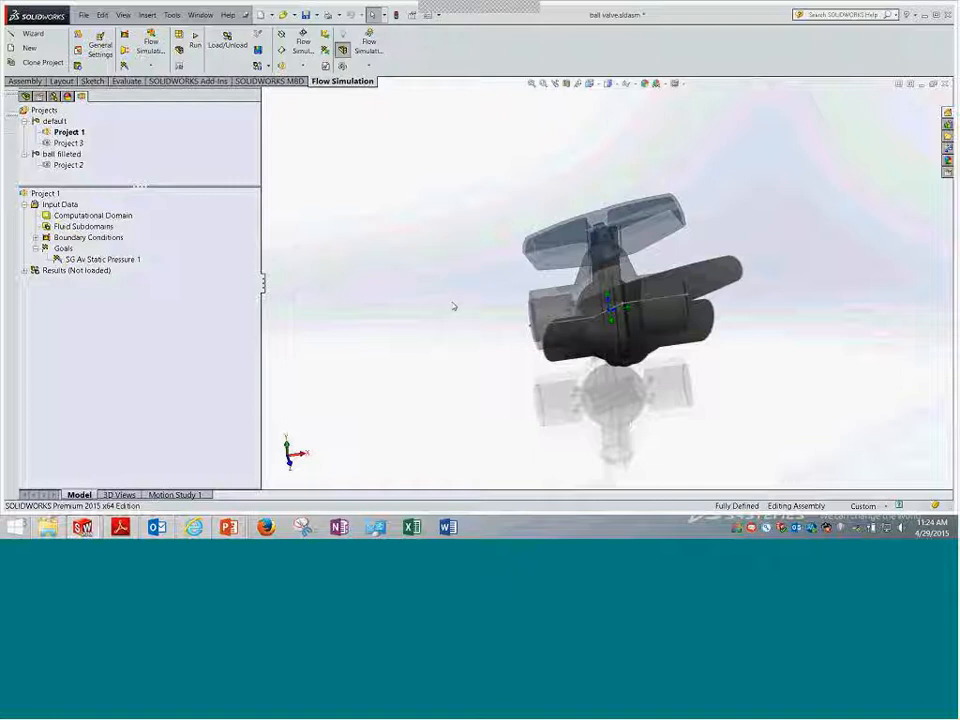
- Collapse the goals and input data, and load the calculated results of Project 1
{"action": "left_click", "coordinate": [531, 84]}
{"action": "middle_click_drag", "start_coordinate": [531, 171], "coordinate": [430, 268]}
{"action": "left_click", "coordinate": [36, 249]}
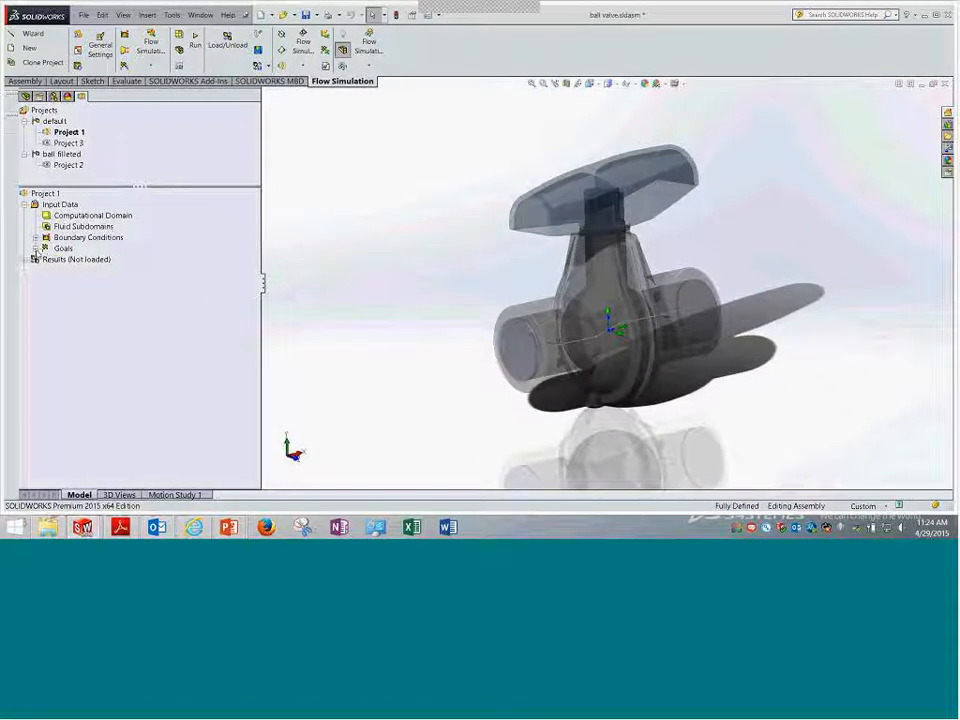
{"action": "left_click", "coordinate": [24, 204]}
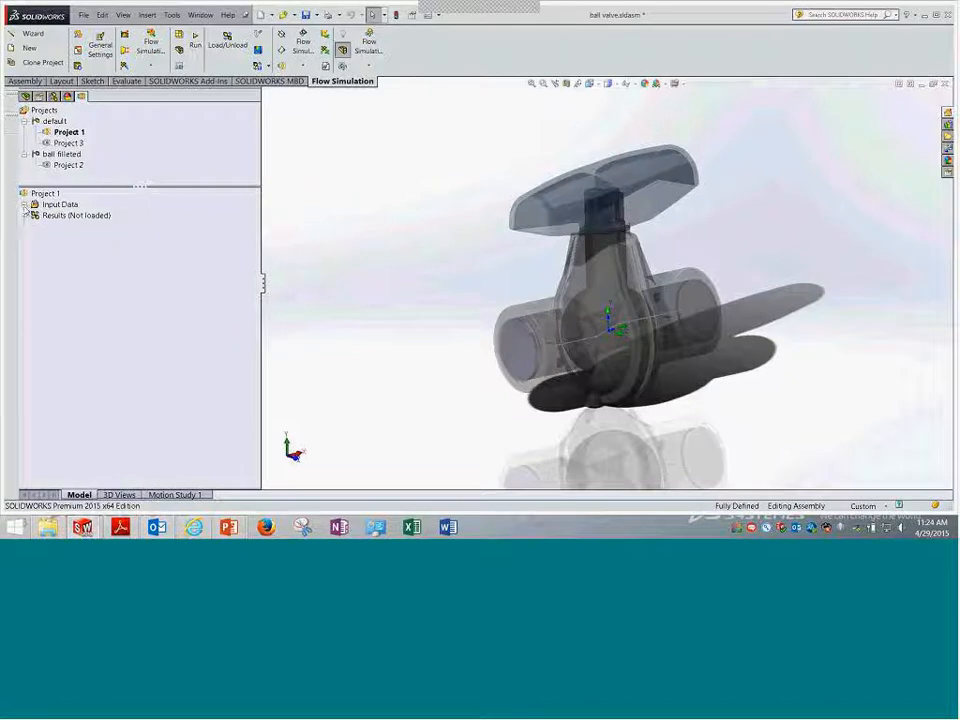
{"action": "left_click", "coordinate": [25, 215]}
{"action": "right_click", "coordinate": [35, 215]}
{"action": "left_click", "coordinate": [82, 221]}
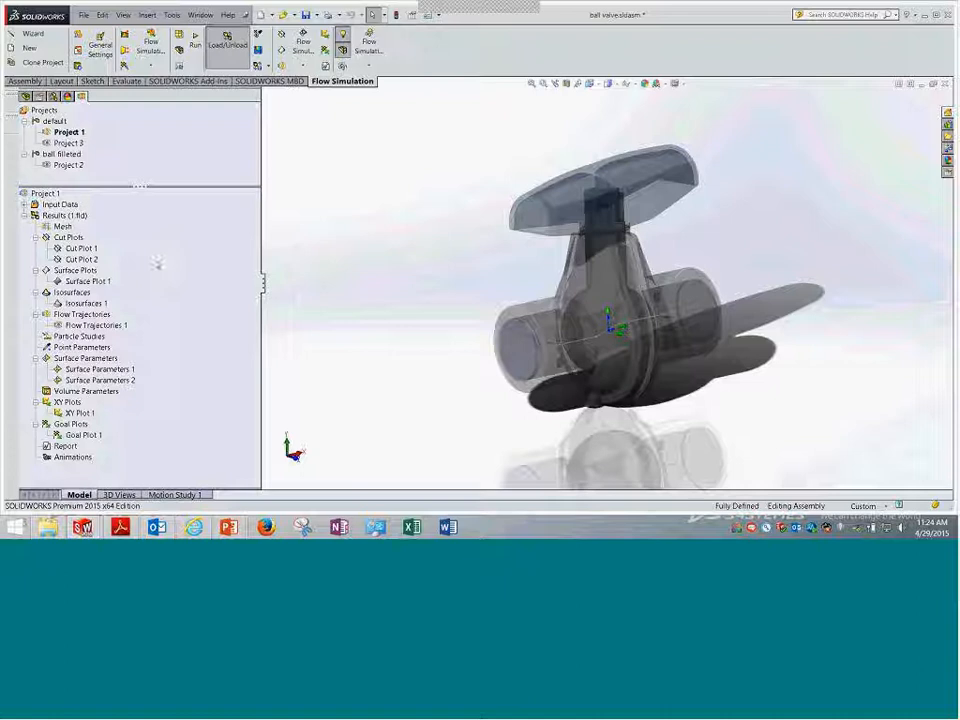
- Show Cut Plot 1 with its pressure contours on the valve model
{"action": "right_click", "coordinate": [92, 249]}
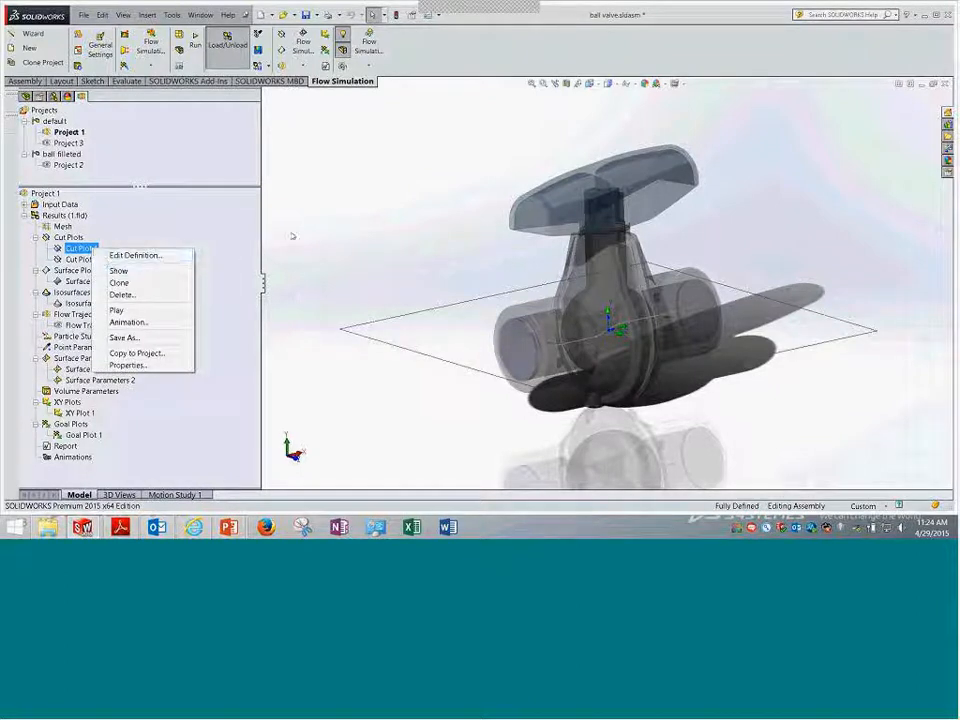
{"action": "left_click", "coordinate": [118, 271]}
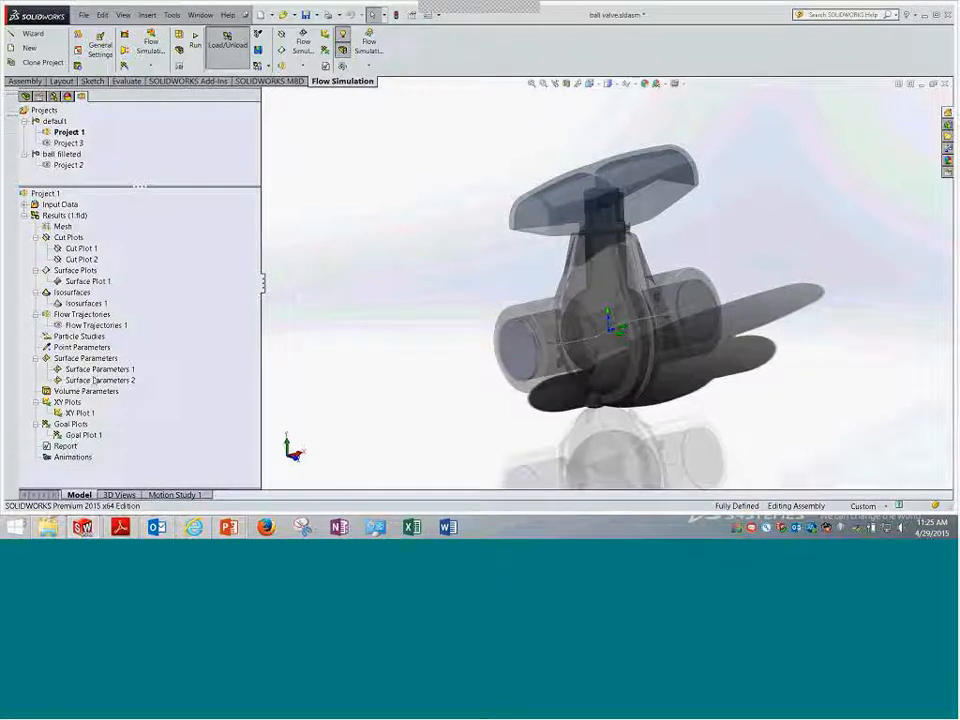
{"action": "left_click", "coordinate": [77, 249]}
{"action": "right_click", "coordinate": [78, 249]}
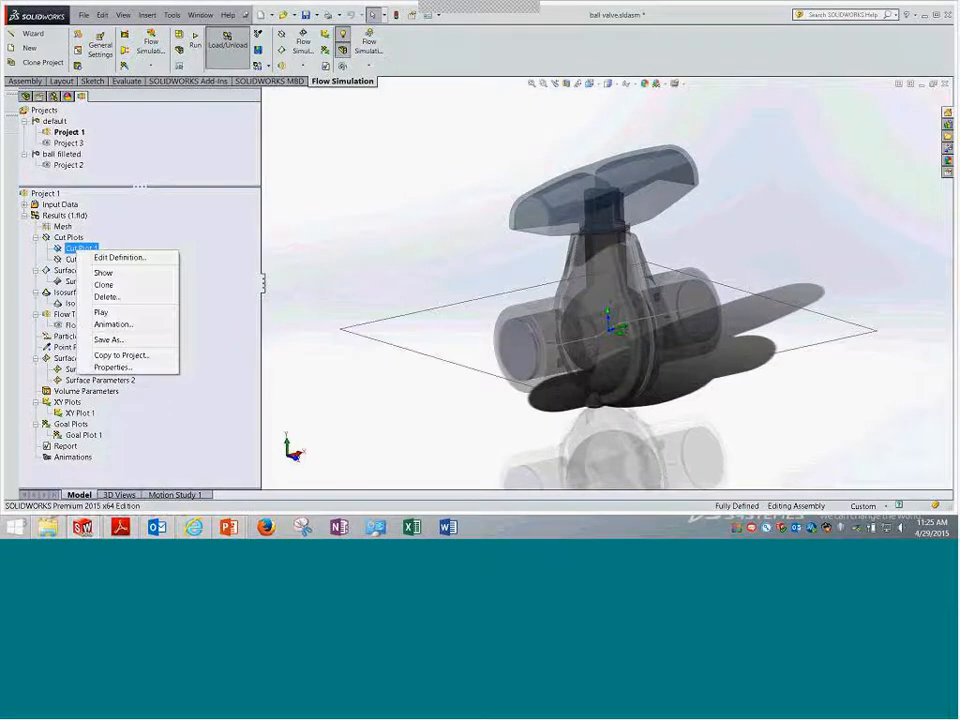
{"action": "left_click", "coordinate": [105, 272]}
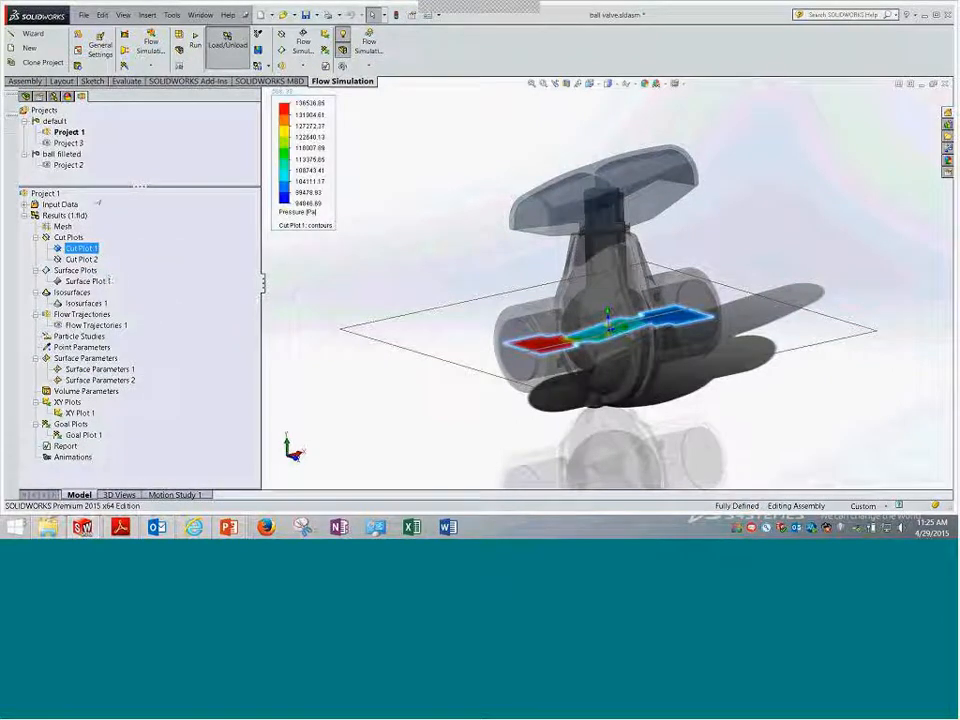
- Examine the definition of Cut Plot 1, including its section plane and contour settings, and keep it as it is
{"action": "right_click", "coordinate": [88, 254]}
{"action": "left_click", "coordinate": [125, 258]}
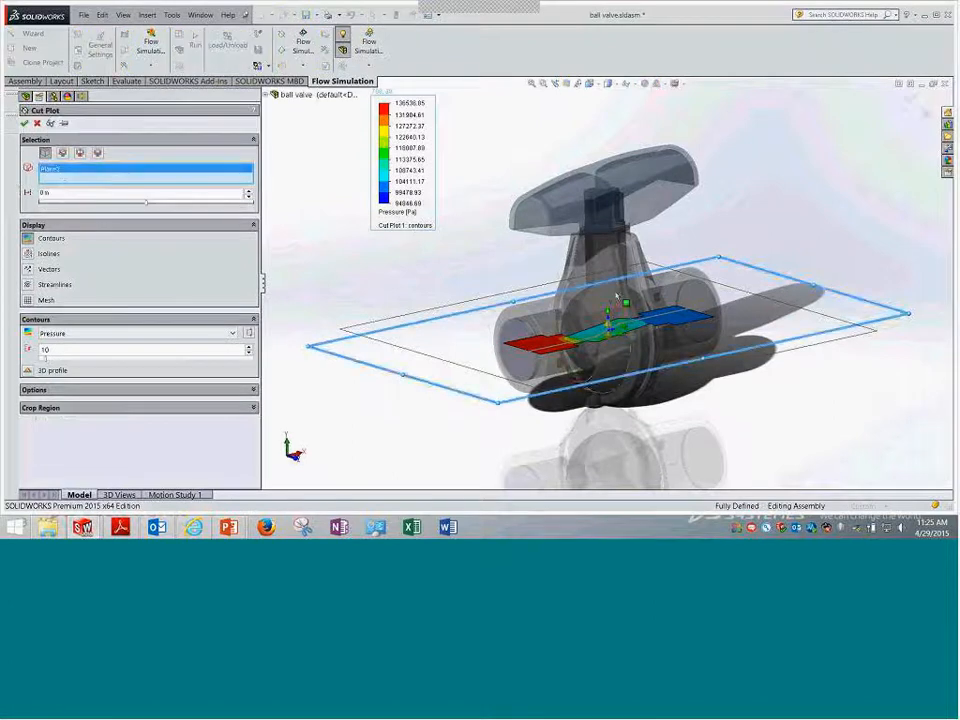
{"action": "middle_click_drag", "start_coordinate": [656, 297], "coordinate": [650, 383]}
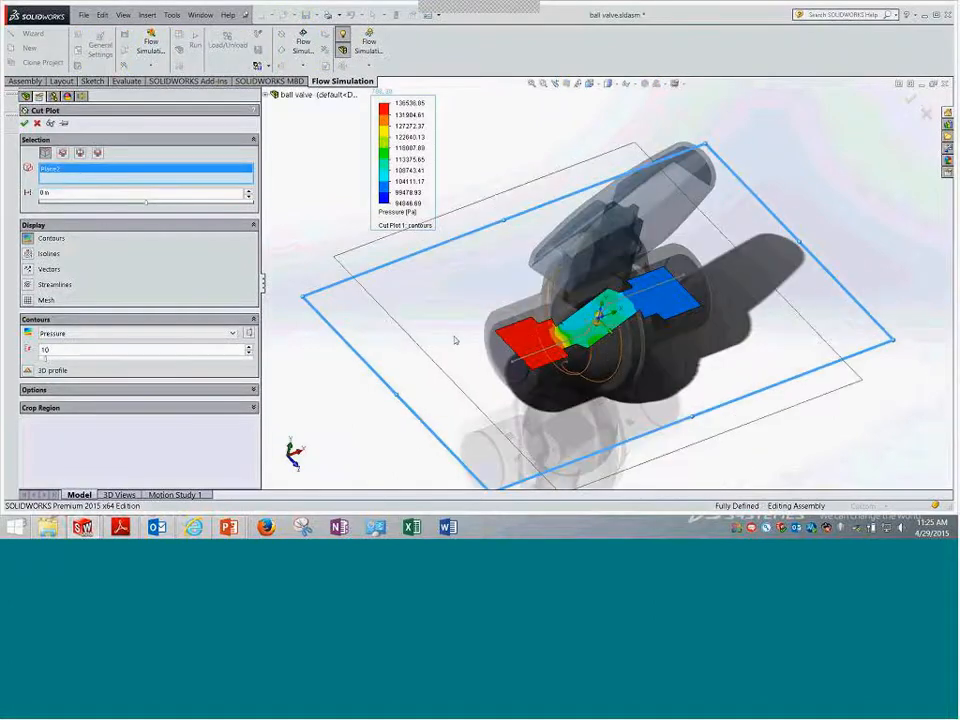
{"action": "left_click", "coordinate": [24, 123]}
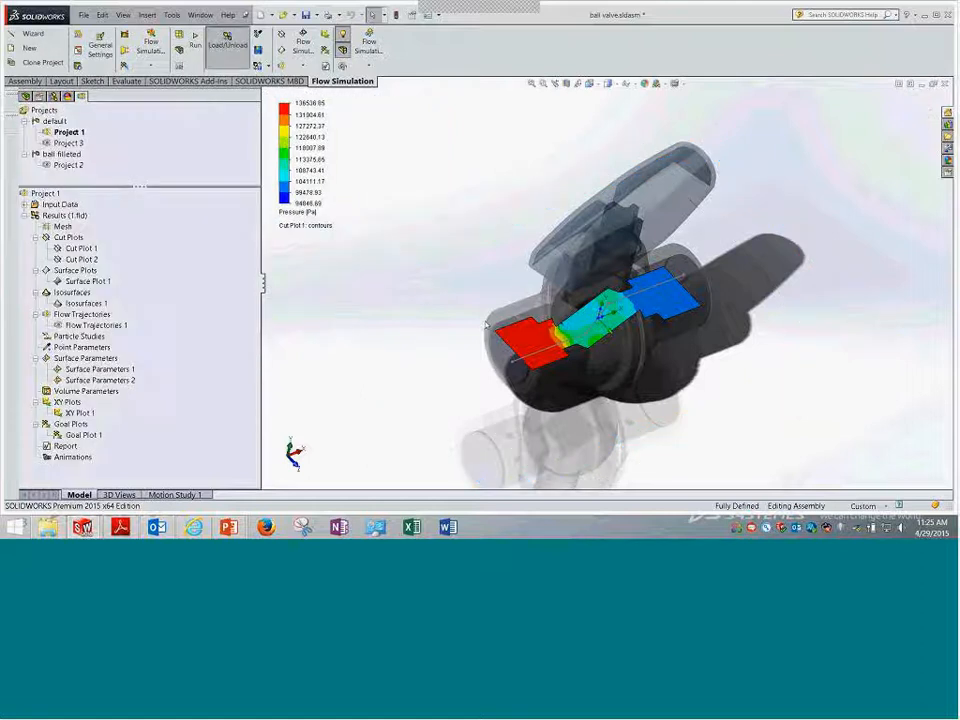
- Switch the parameter displayed by Cut Plot 1 from pressure to Velocity
{"action": "left_click", "coordinate": [303, 216]}
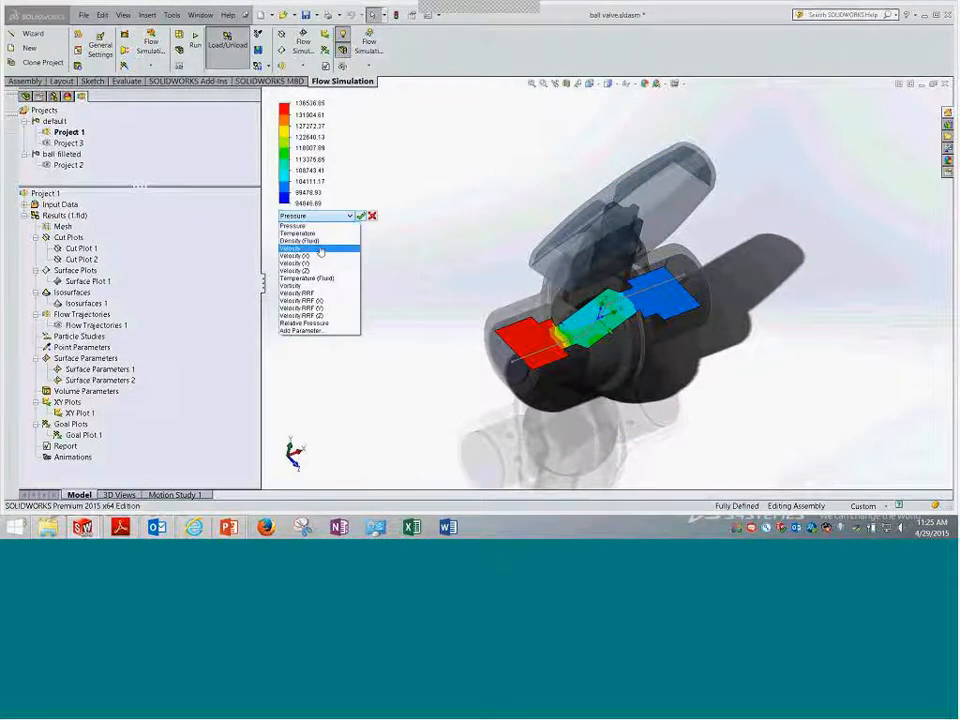
{"action": "left_click", "coordinate": [318, 250]}
{"action": "left_click", "coordinate": [361, 216]}
- Set the velocity legend's range to a minimum of 0.241 m/s and a maximum of 7.593 m/s
{"action": "middle_click_drag", "start_coordinate": [485, 264], "coordinate": [472, 285]}
{"action": "left_click", "coordinate": [296, 204]}
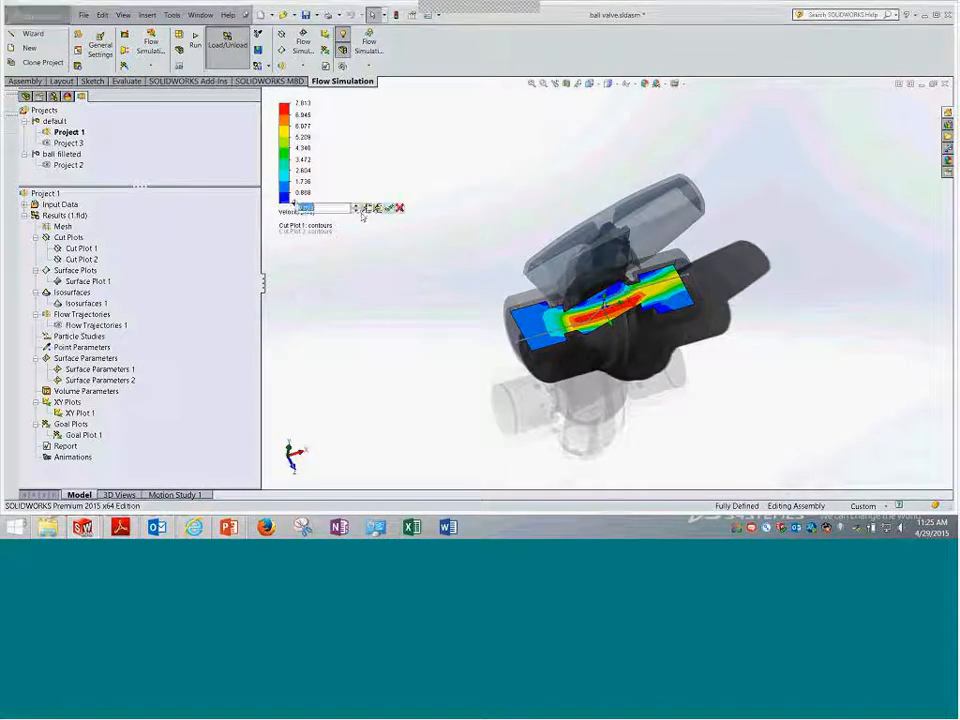
{"action": "left_click", "coordinate": [388, 208]}
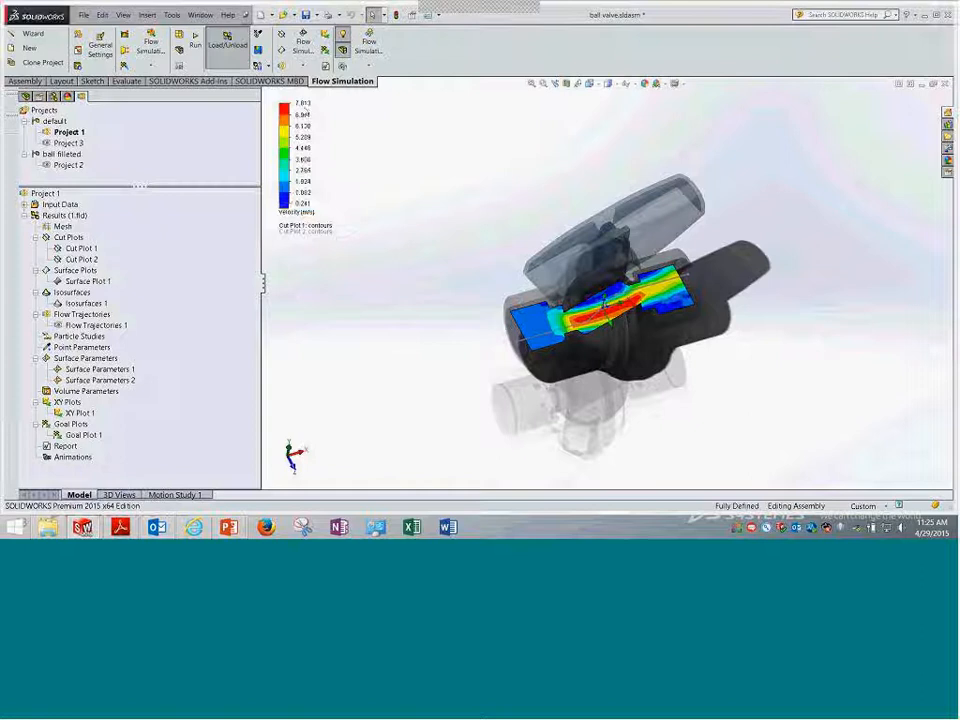
{"action": "left_click", "coordinate": [300, 104]}
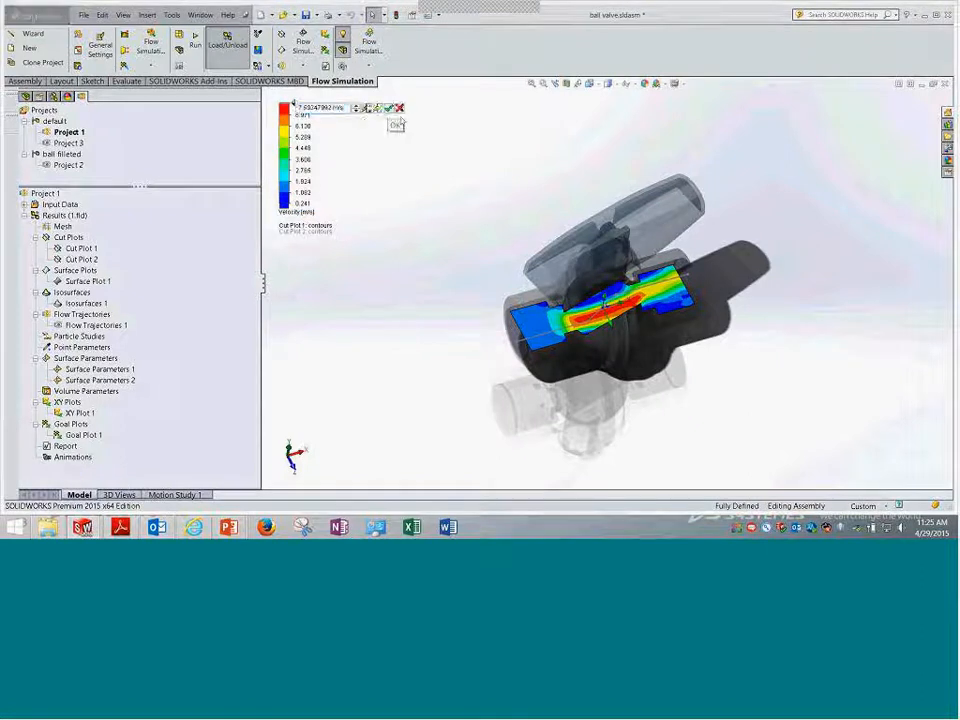
{"action": "left_click", "coordinate": [388, 107]}
- Inspect the velocity contours up close, hide Cut Plot 1, and show Flow Trajectories 1 instead
{"action": "middle_click_drag", "start_coordinate": [630, 271], "coordinate": [640, 335]}
{"action": "scroll", "coordinate": [641, 336], "scroll_direction": "down", "scroll_amount": 3}
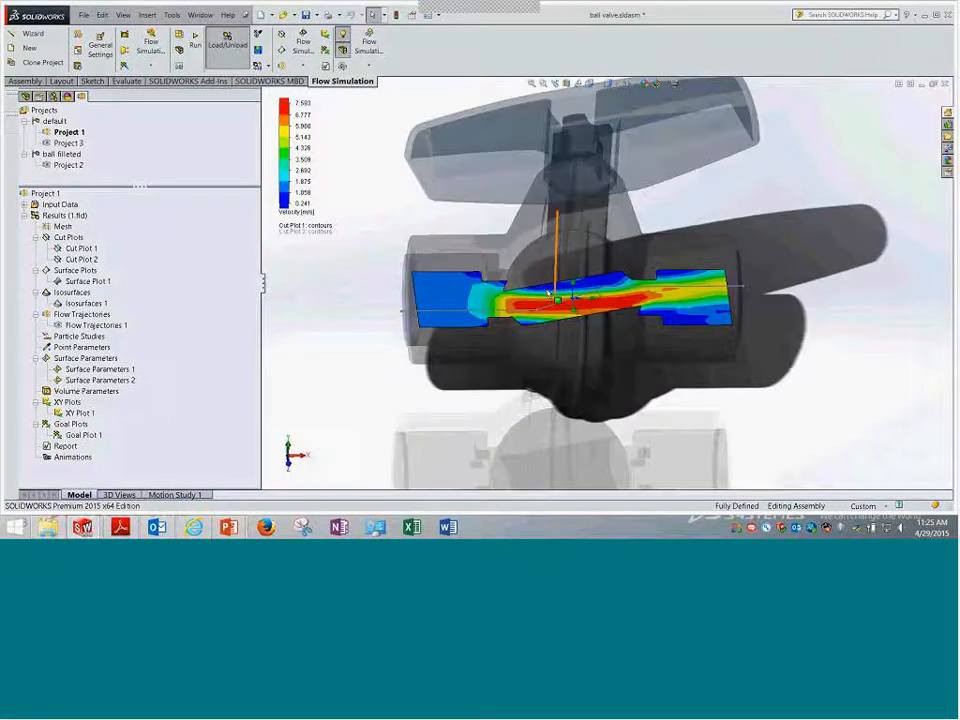
{"action": "left_click", "coordinate": [79, 248]}
{"action": "right_click", "coordinate": [76, 250]}
{"action": "left_click", "coordinate": [94, 271]}
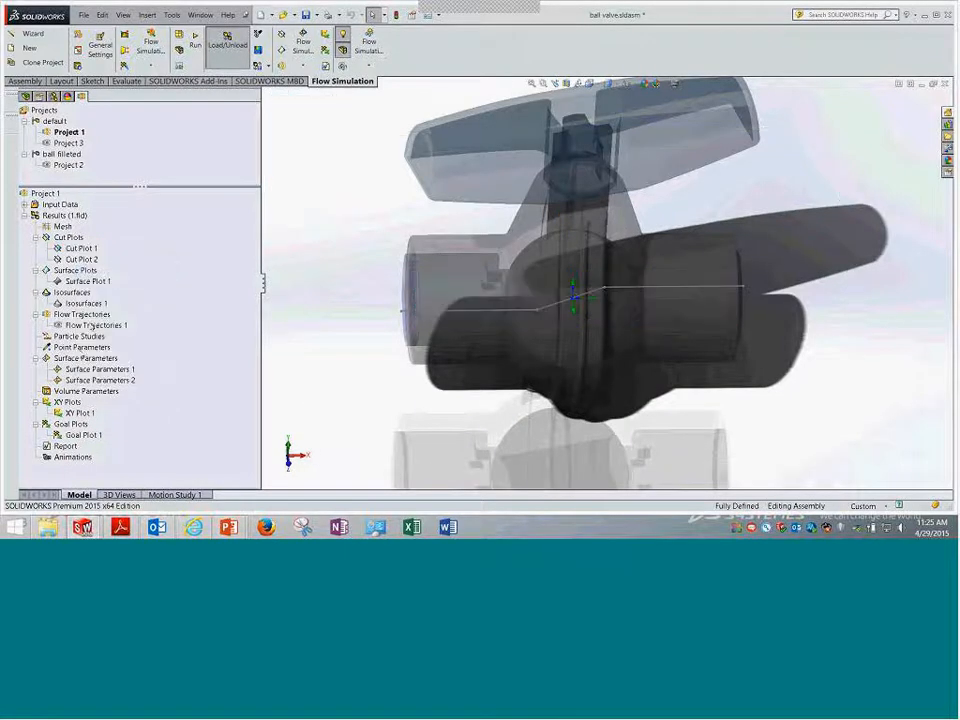
{"action": "right_click", "coordinate": [90, 324]}
{"action": "left_click", "coordinate": [116, 345]}
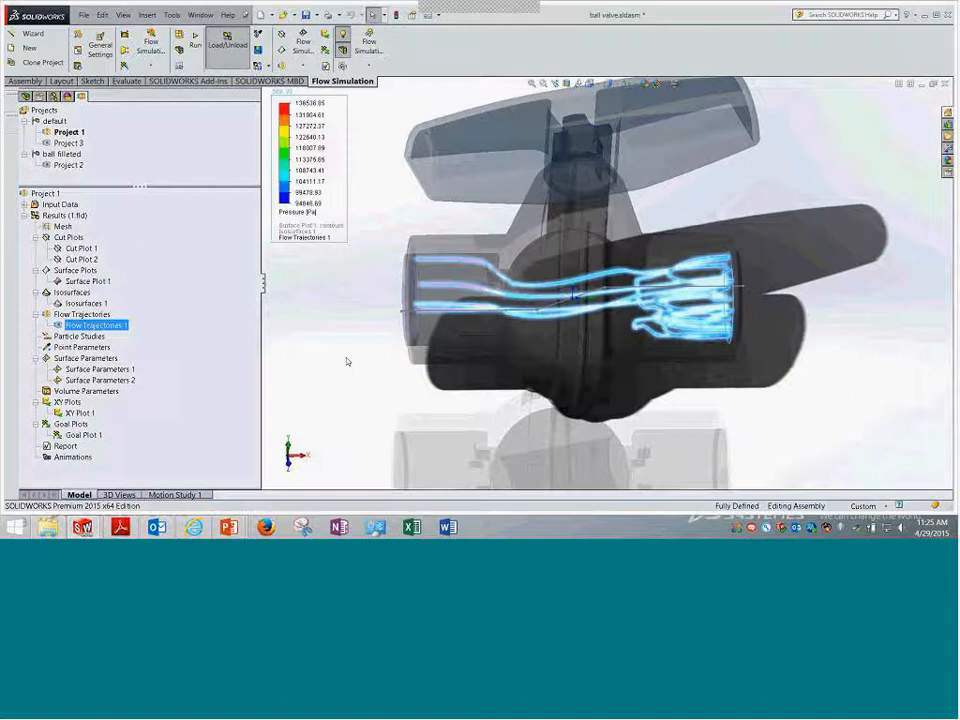
- Inspect the pressure-coloured flow trajectories through the valve and play Flow Trajectories 1 as an animation
{"action": "middle_click_drag", "start_coordinate": [369, 339], "coordinate": [405, 340]}
{"action": "scroll", "coordinate": [362, 283], "scroll_direction": "up", "scroll_amount": 3}
{"action": "left_click", "coordinate": [362, 283]}
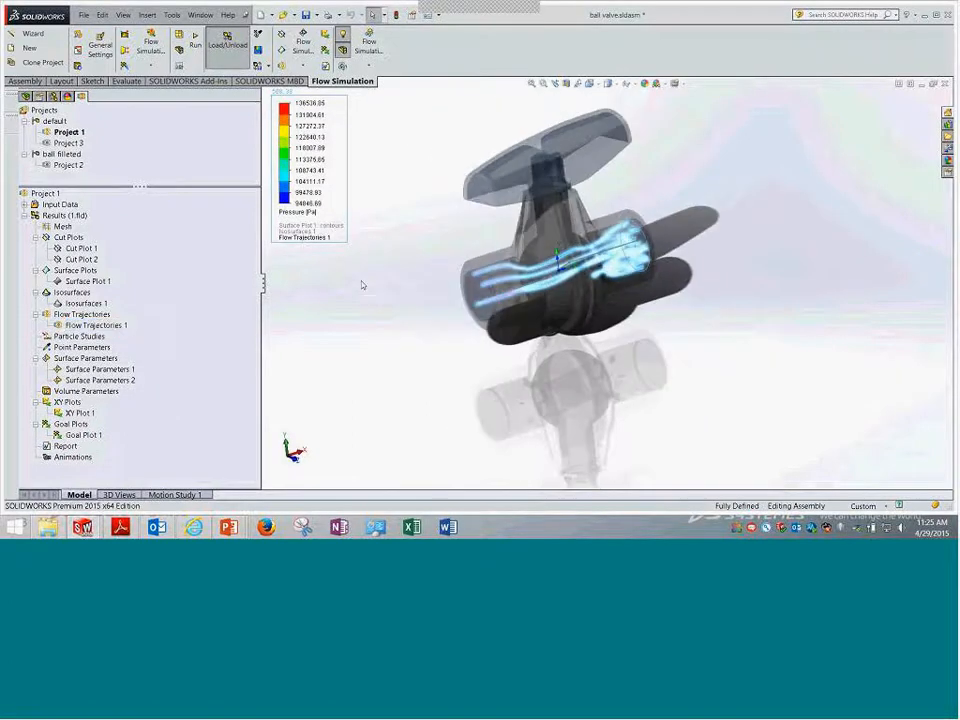
{"action": "left_click", "coordinate": [306, 218]}
{"action": "left_click", "coordinate": [431, 281]}
{"action": "scroll", "coordinate": [521, 241], "scroll_direction": "down", "scroll_amount": 1}
{"action": "scroll", "coordinate": [490, 240], "scroll_direction": "down", "scroll_amount": 4}
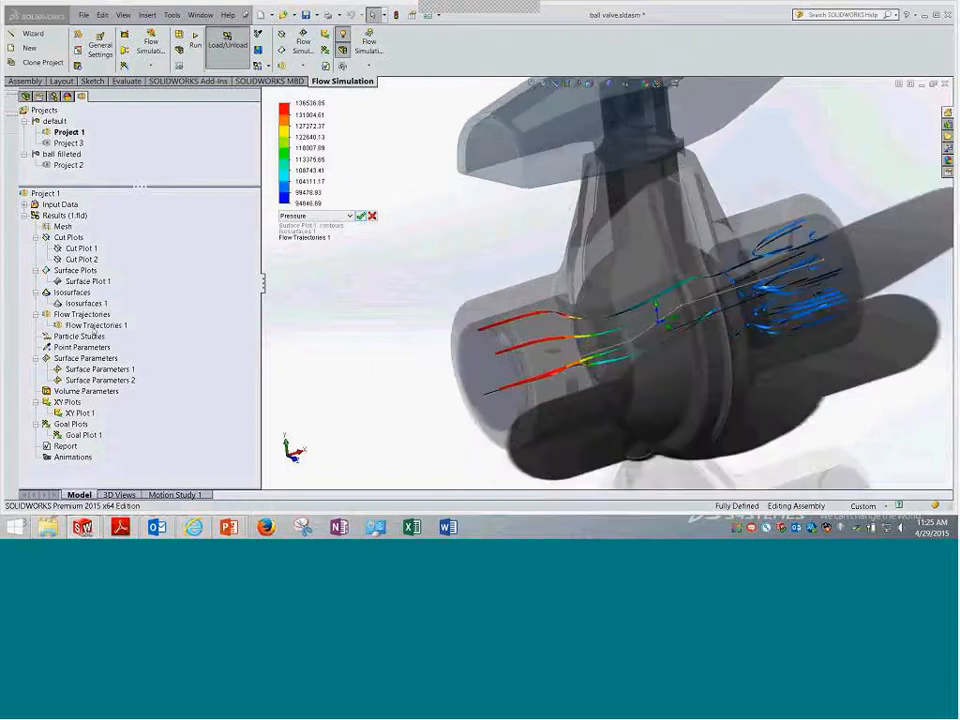
{"action": "right_click", "coordinate": [95, 325]}
{"action": "left_click", "coordinate": [125, 400]}
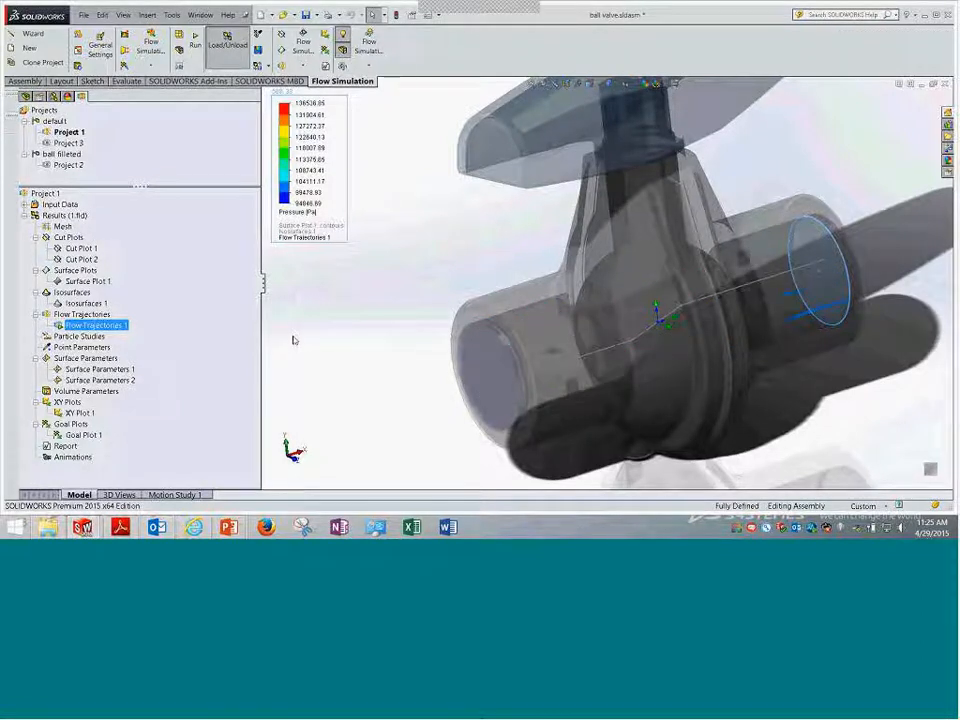
- Stop the Flow Trajectories 1 animation and hide the trajectories from the ball valve
{"action": "right_click", "coordinate": [112, 326]}
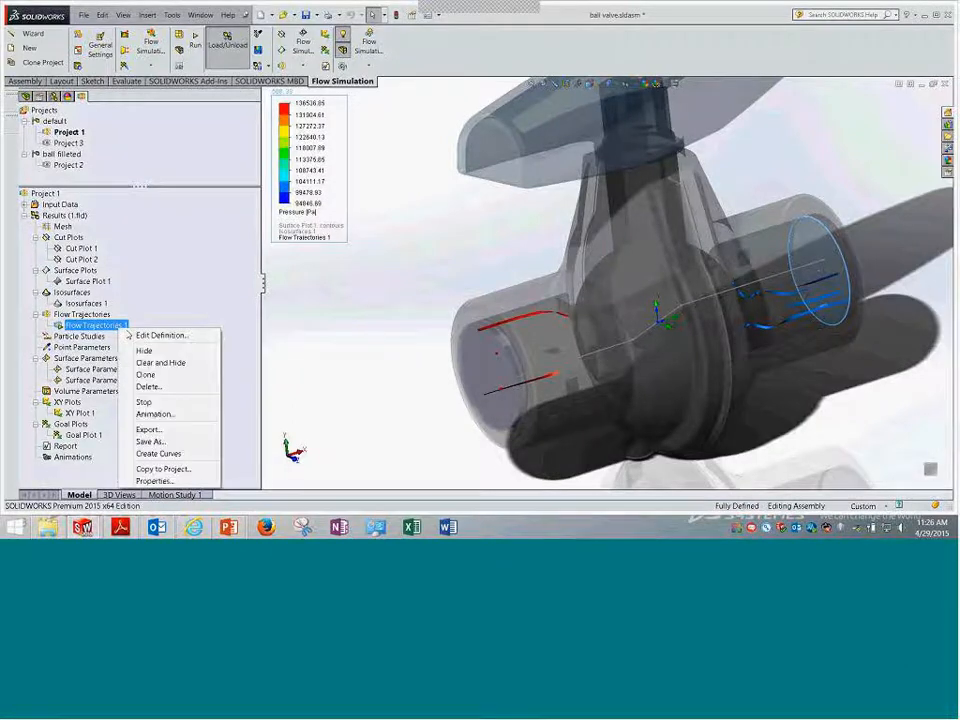
{"action": "left_click", "coordinate": [143, 401]}
{"action": "left_click", "coordinate": [324, 354]}
{"action": "mouse_move", "coordinate": [455, 234]}
{"action": "middle_mouse_down"}
{"action": "mouse_move", "coordinate": [433, 227]}
{"action": "mouse_move", "coordinate": [467, 266]}
{"action": "mouse_move", "coordinate": [450, 245]}
{"action": "middle_mouse_up"}
{"action": "scroll", "coordinate": [467, 266], "scroll_direction": "up", "scroll_amount": 2}
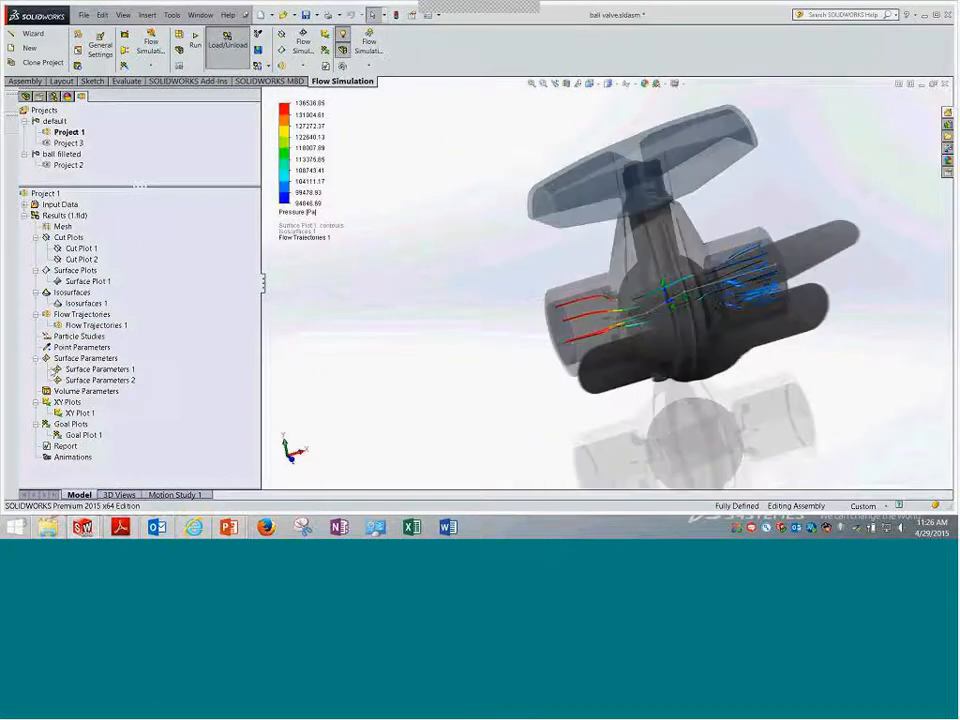
{"action": "right_click", "coordinate": [92, 325]}
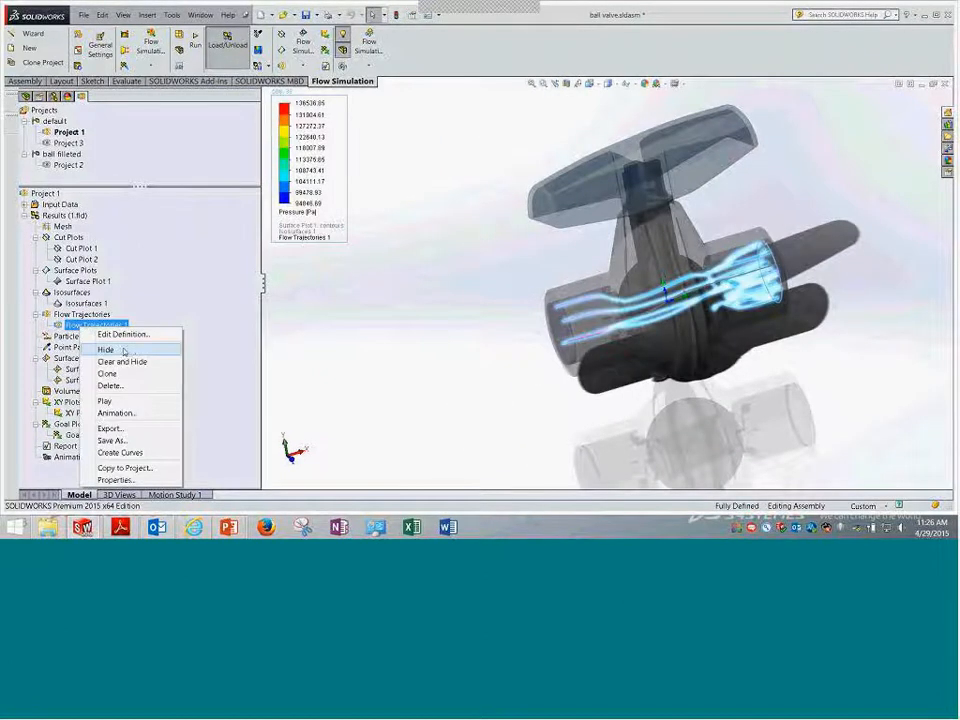
{"action": "left_click", "coordinate": [123, 350]}
{"action": "mouse_move", "coordinate": [450, 236]}
{"action": "middle_mouse_down"}
{"action": "mouse_move", "coordinate": [446, 223]}
{"action": "mouse_move", "coordinate": [446, 246]}
{"action": "middle_mouse_up"}
{"action": "scroll", "coordinate": [756, 188], "scroll_direction": "down", "scroll_amount": 2}
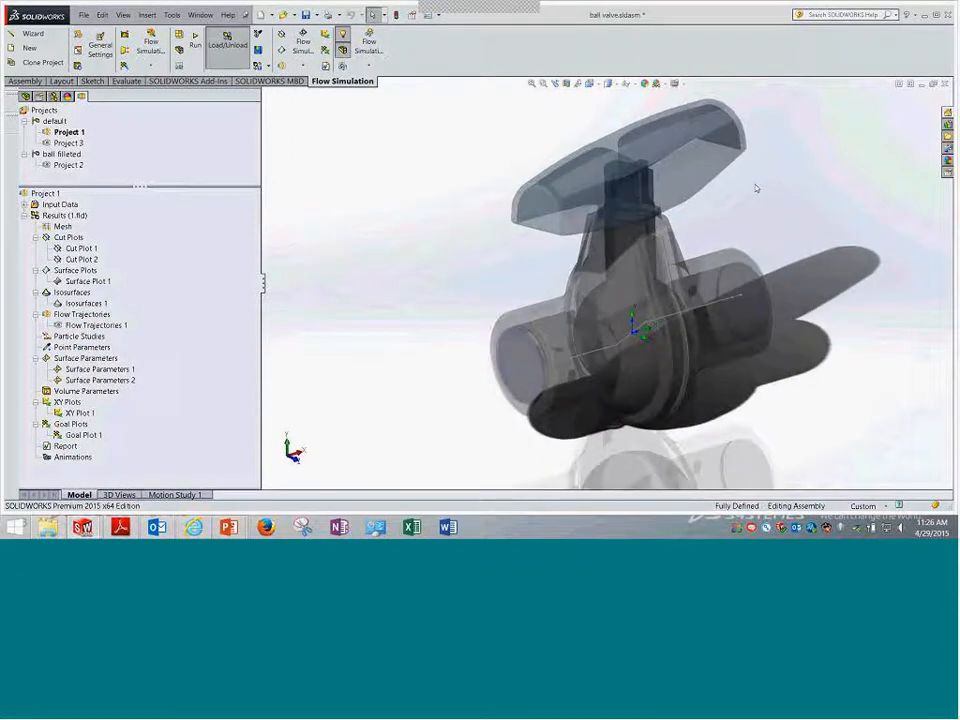
{"action": "scroll", "coordinate": [752, 187], "scroll_direction": "down", "scroll_amount": 1}
{"action": "scroll", "coordinate": [700, 212], "scroll_direction": "up", "scroll_amount": 1}
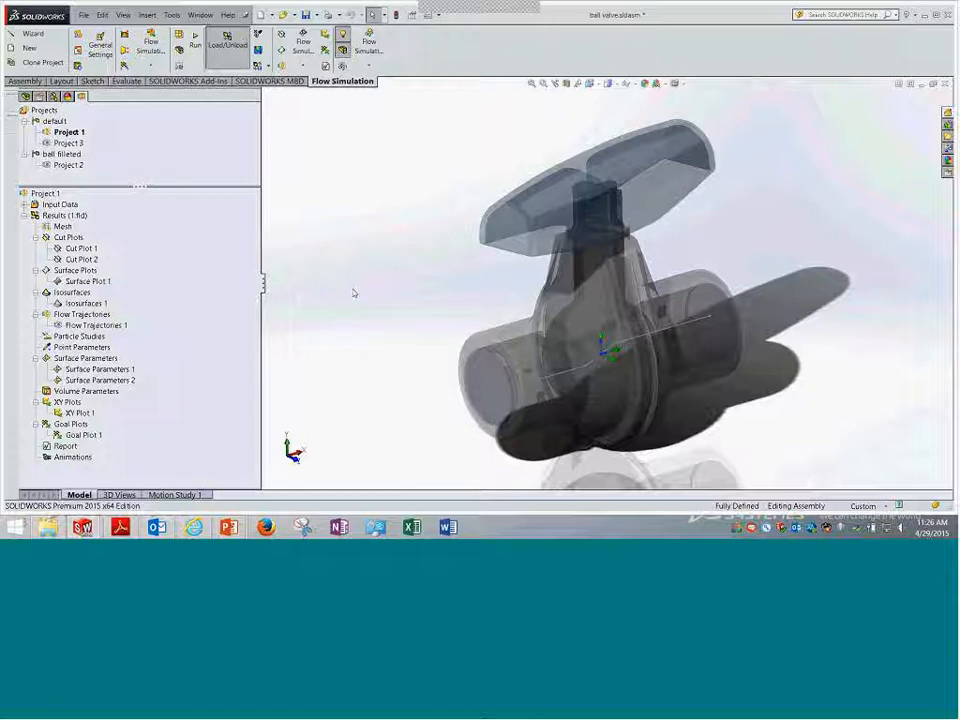
- Close the ball valve assembly and inspect the enclosure assembly from several sides
{"action": "left_click", "coordinate": [945, 86]}
{"action": "left_click", "coordinate": [425, 272]}
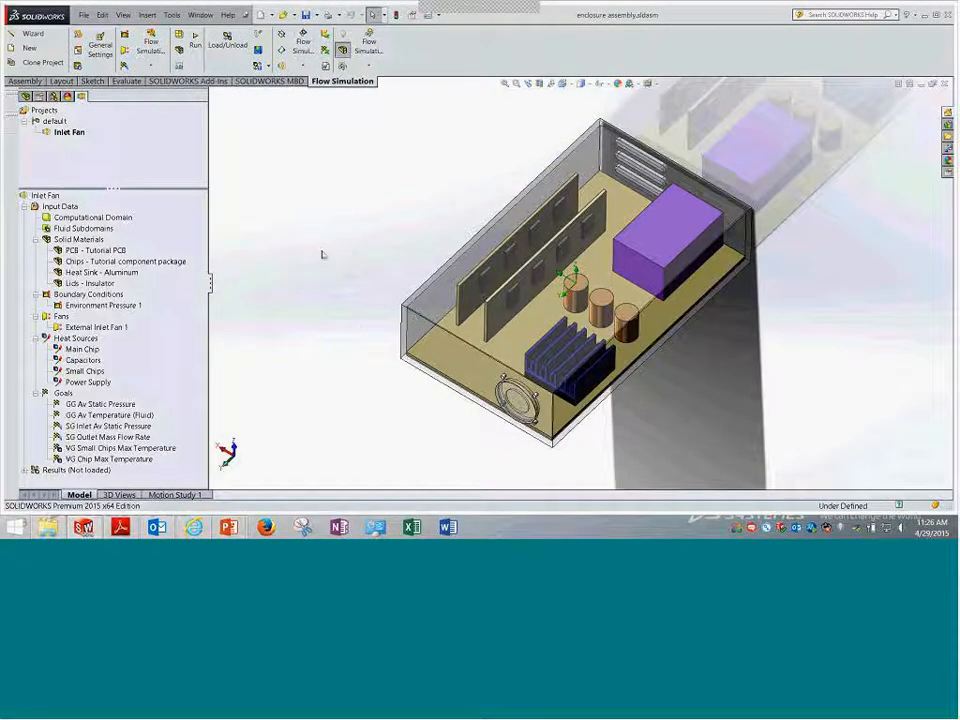
{"action": "middle_click_drag", "start_coordinate": [437, 180], "coordinate": [625, 180]}
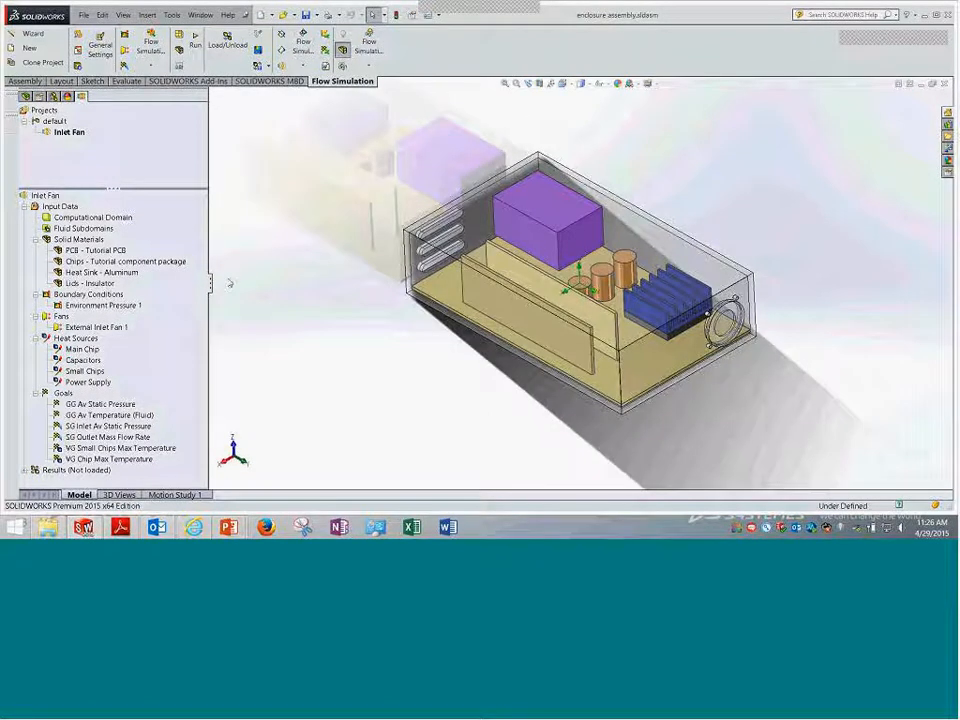
{"action": "left_click_drag", "start_coordinate": [211, 290], "coordinate": [218, 293]}
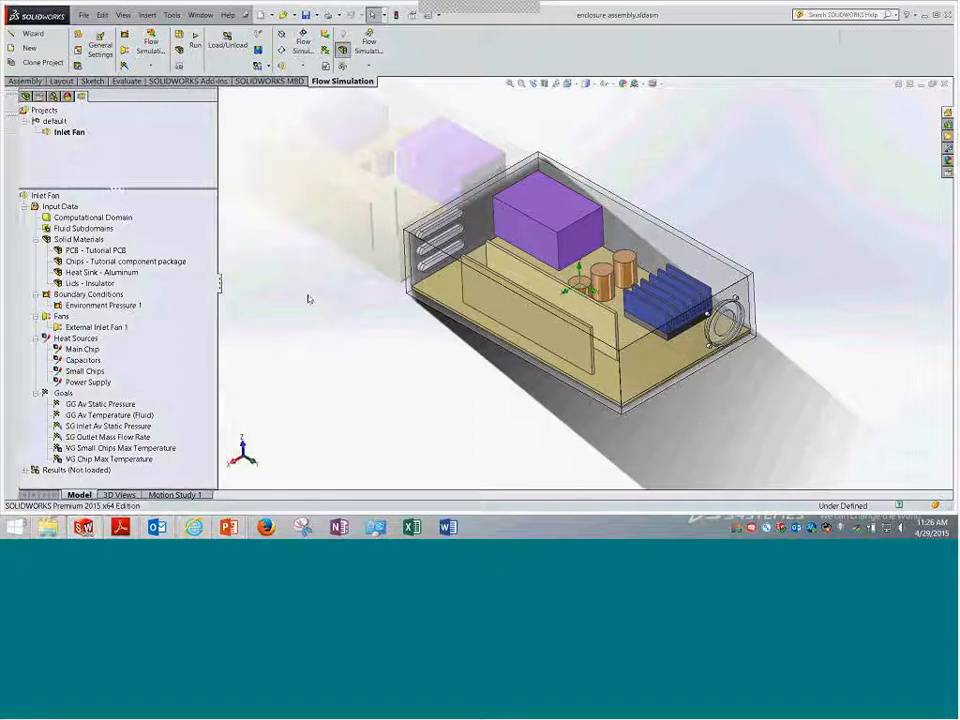
{"action": "scroll", "coordinate": [516, 172], "scroll_direction": "down", "scroll_amount": 3}
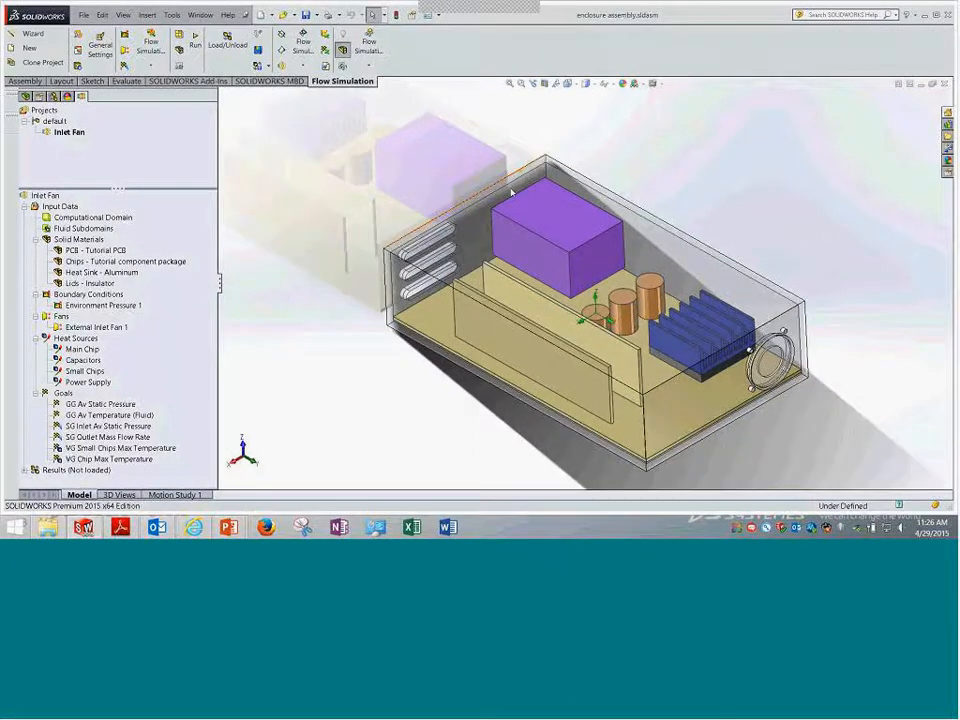
{"action": "scroll", "coordinate": [497, 221], "scroll_direction": "up", "scroll_amount": 3}
- Examine the enclosure assembly's component list, checking the suppressed Fan-412 and Screw parts
{"action": "left_click", "coordinate": [25, 96]}
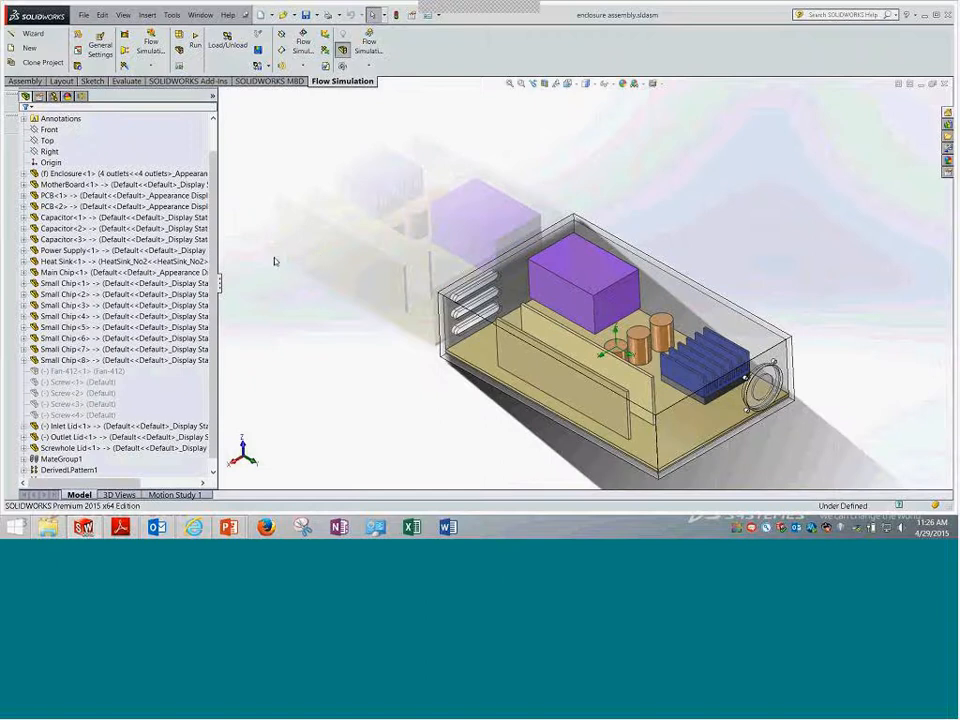
{"action": "left_click", "coordinate": [208, 305]}
{"action": "scroll", "coordinate": [160, 330], "scroll_direction": "down", "scroll_amount": 1}
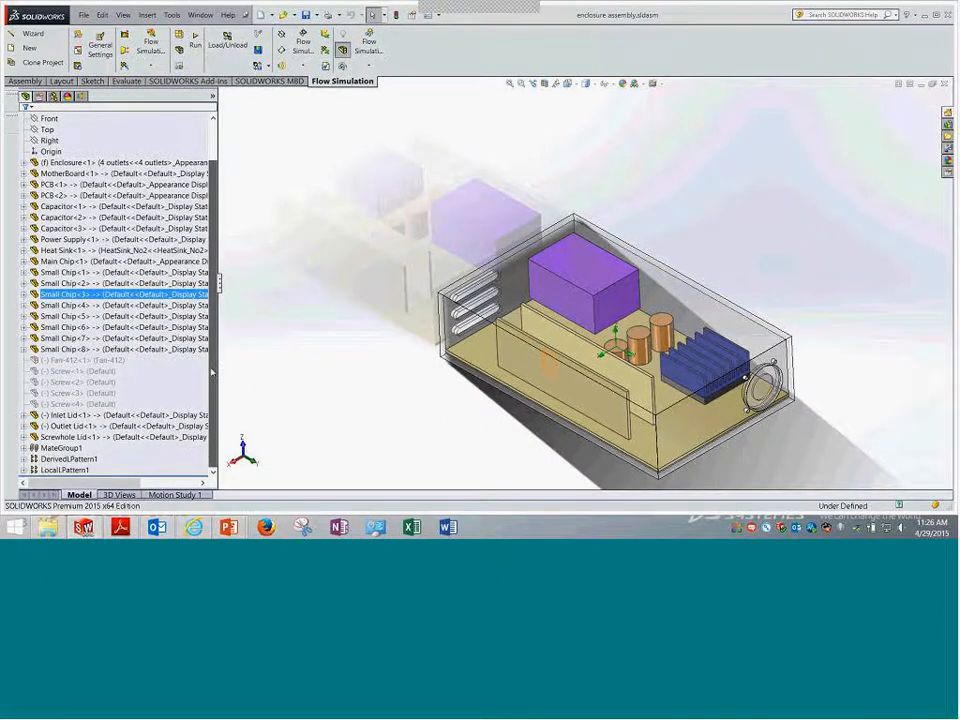
{"action": "left_click", "coordinate": [112, 362]}
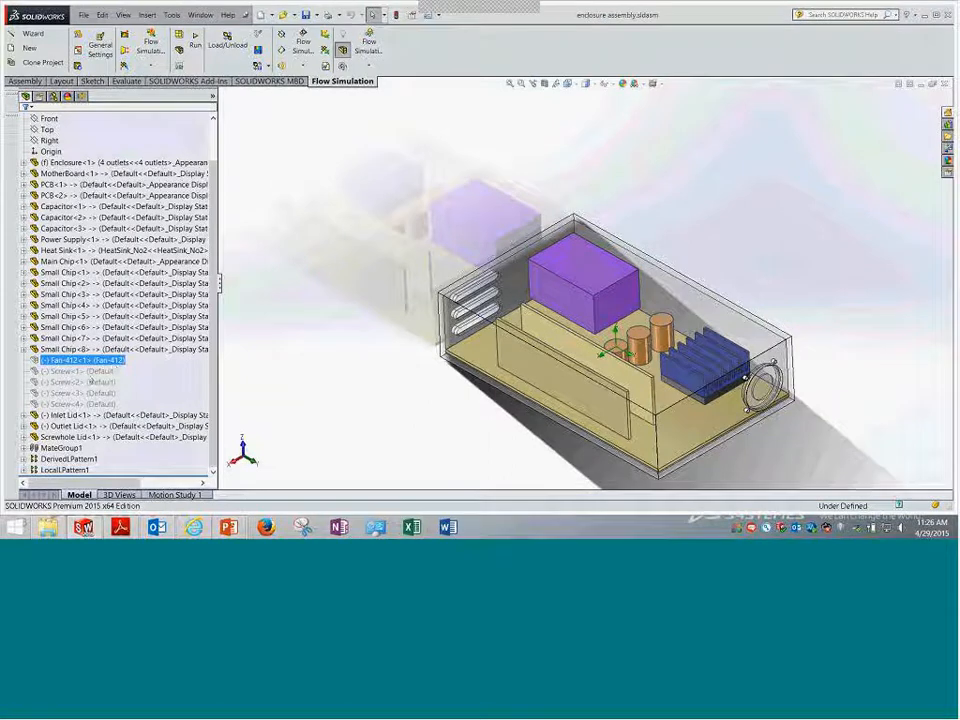
{"action": "left_click", "coordinate": [88, 373]}
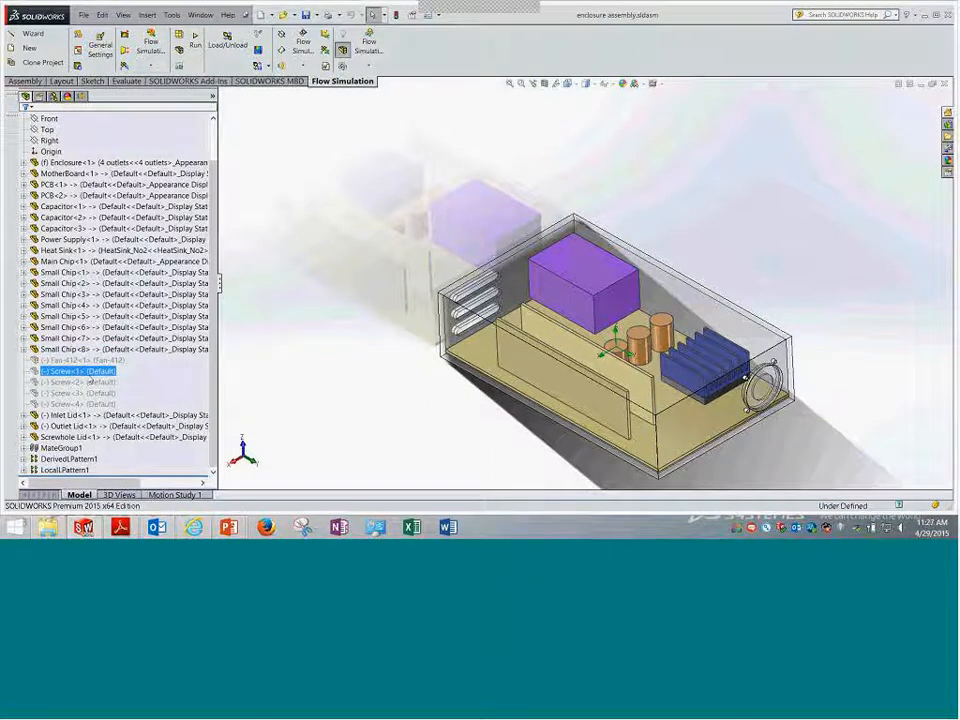
{"action": "left_click", "coordinate": [81, 384]}
{"action": "left_click", "coordinate": [72, 392]}
{"action": "left_click", "coordinate": [62, 360]}
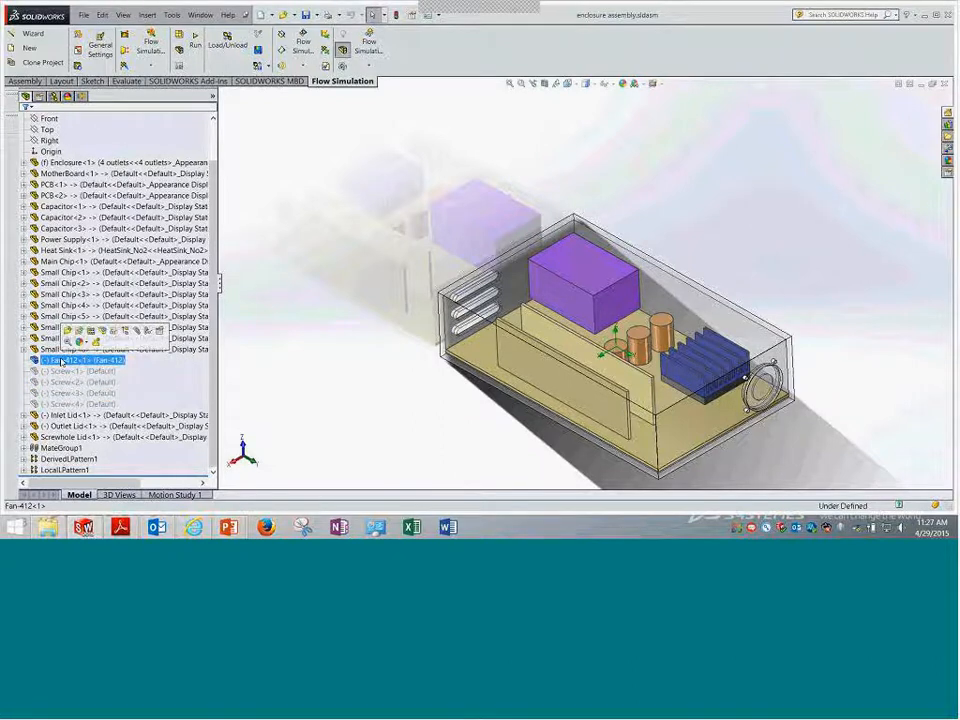
{"action": "left_click", "coordinate": [297, 303]}
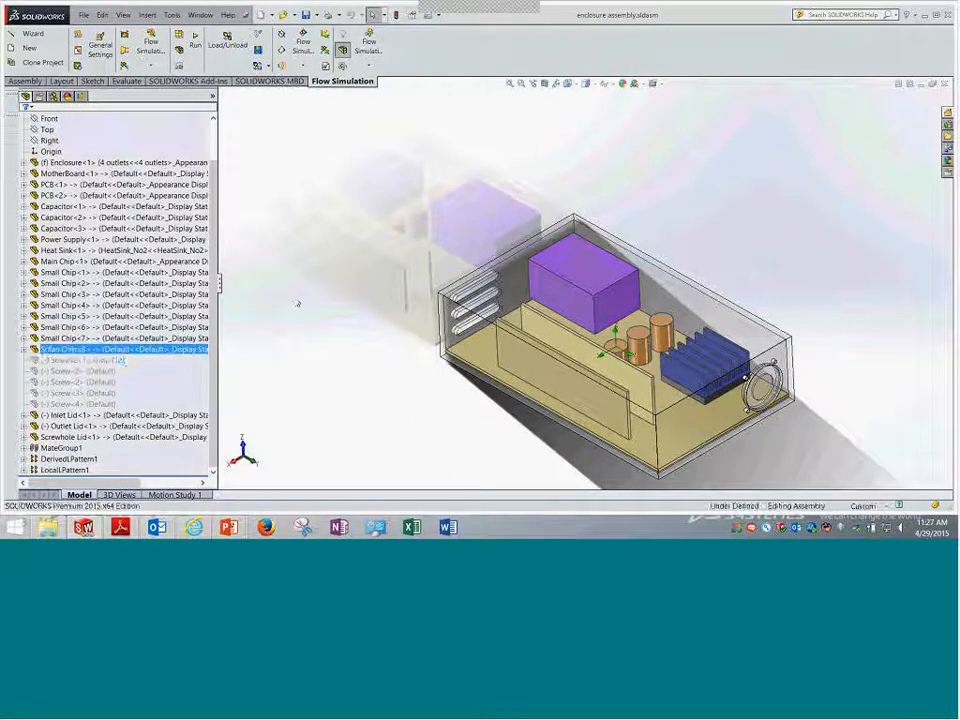
- Return to the Inlet Fan project and highlight the components assigned to the PCB, Chips, Heat Sink and Lids solid materials
{"action": "left_click", "coordinate": [83, 97]}
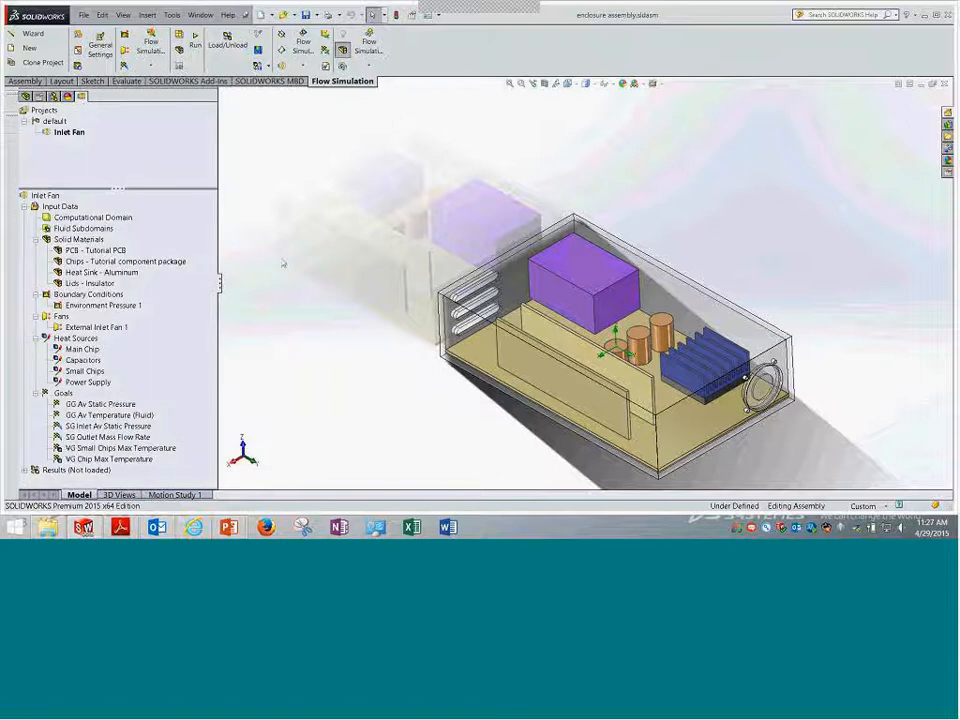
{"action": "left_click_drag", "start_coordinate": [220, 292], "coordinate": [228, 294]}
{"action": "middle_click_drag", "start_coordinate": [383, 301], "coordinate": [574, 216]}
{"action": "scroll", "coordinate": [656, 406], "scroll_direction": "down", "scroll_amount": 5}
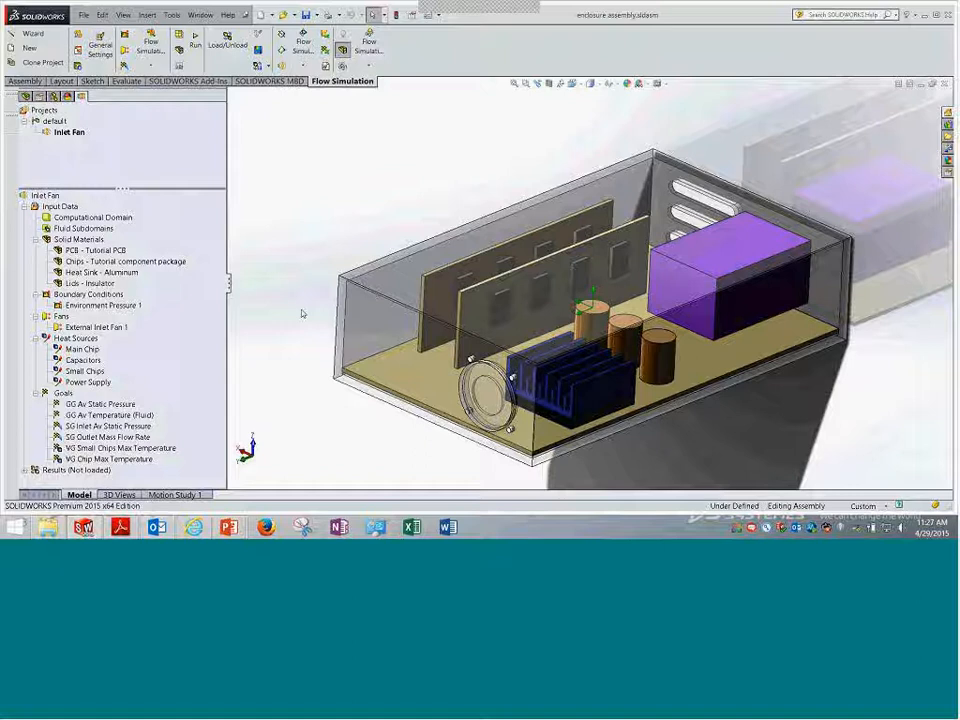
{"action": "left_click", "coordinate": [102, 252]}
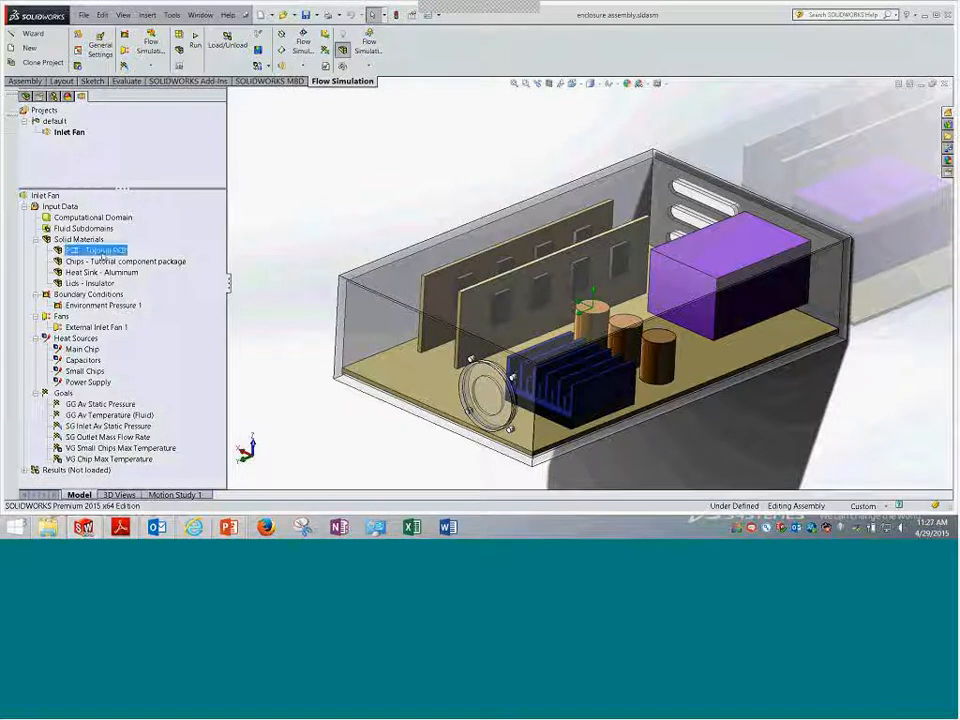
{"action": "left_click", "coordinate": [105, 262]}
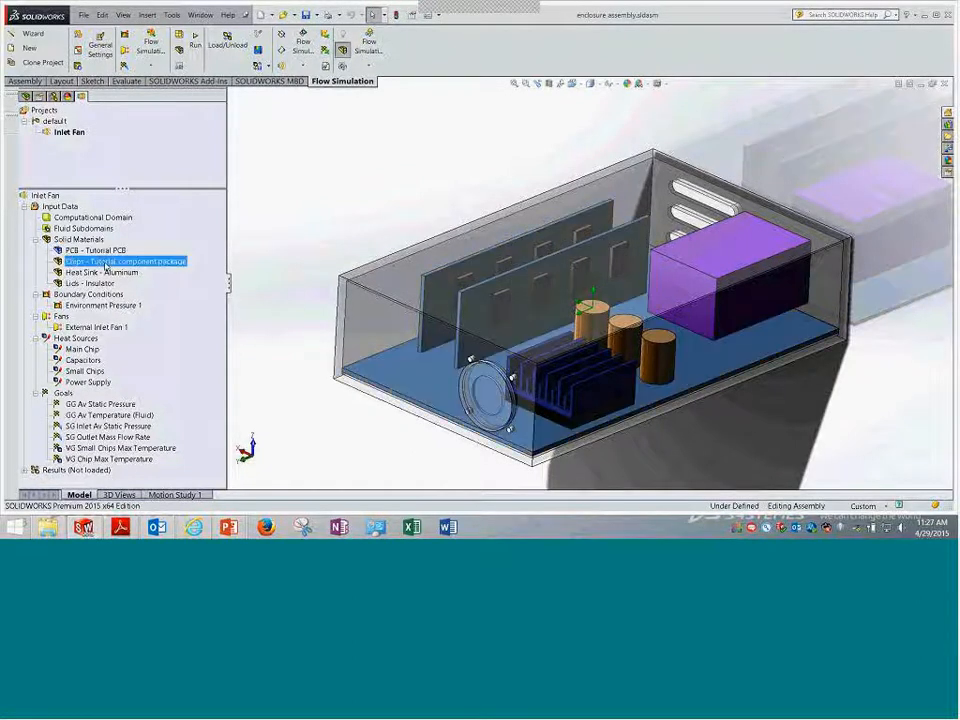
{"action": "left_click", "coordinate": [102, 272]}
{"action": "left_click", "coordinate": [90, 283]}
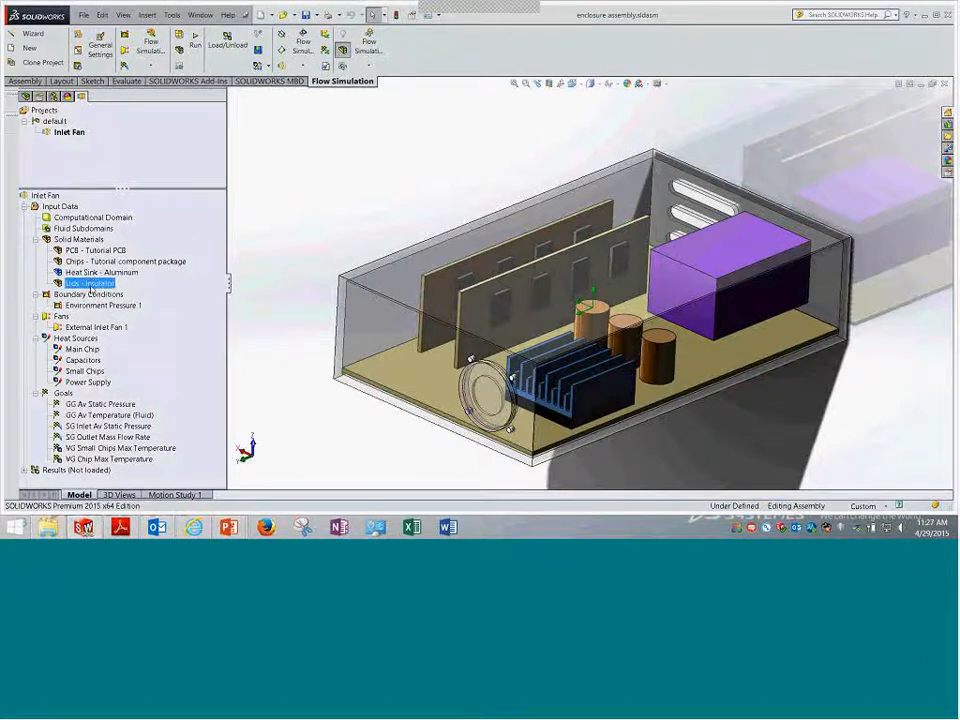
{"action": "left_click", "coordinate": [90, 272]}
{"action": "left_click", "coordinate": [89, 262]}
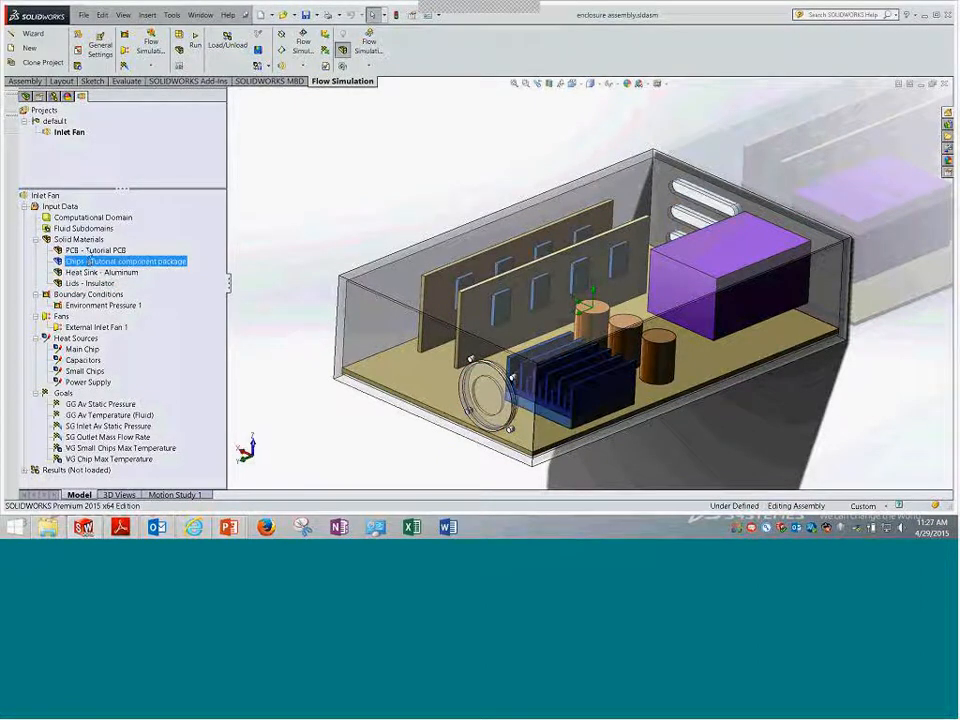
{"action": "left_click", "coordinate": [90, 251]}
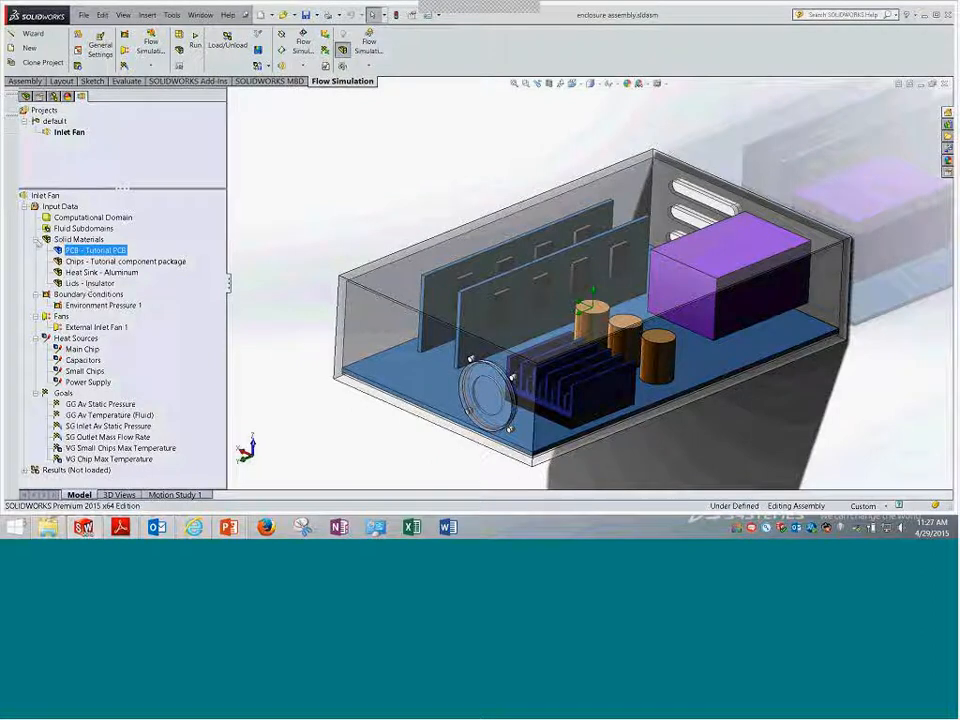
{"action": "left_click", "coordinate": [35, 239]}
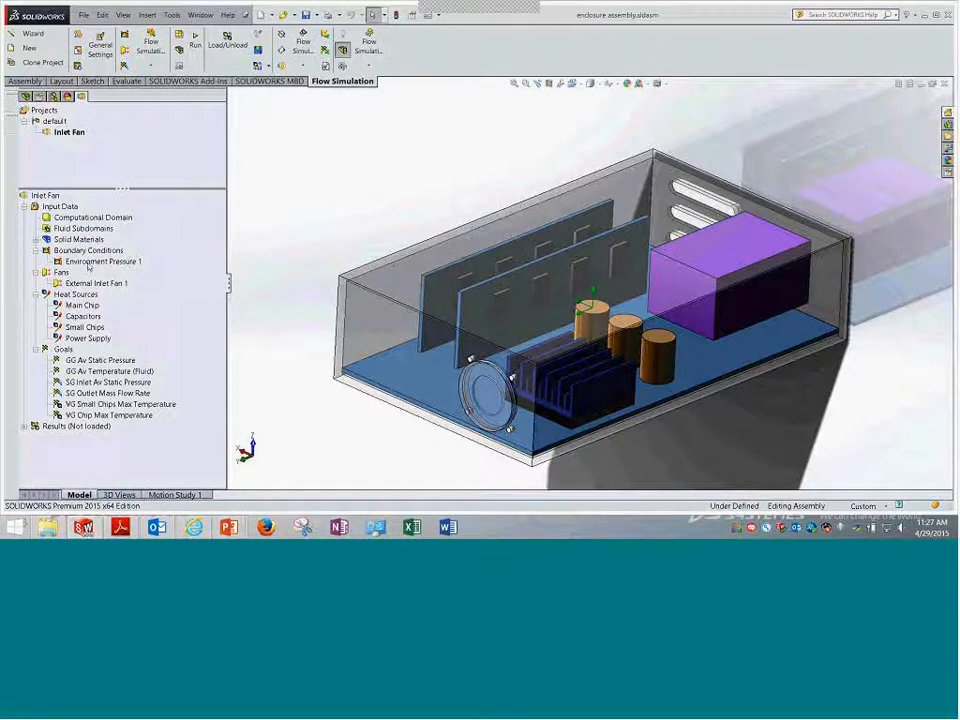
- Review the definition of Environment Pressure 1, highlighting its Outlet Lid faces, and accept it
{"action": "left_click", "coordinate": [88, 263]}
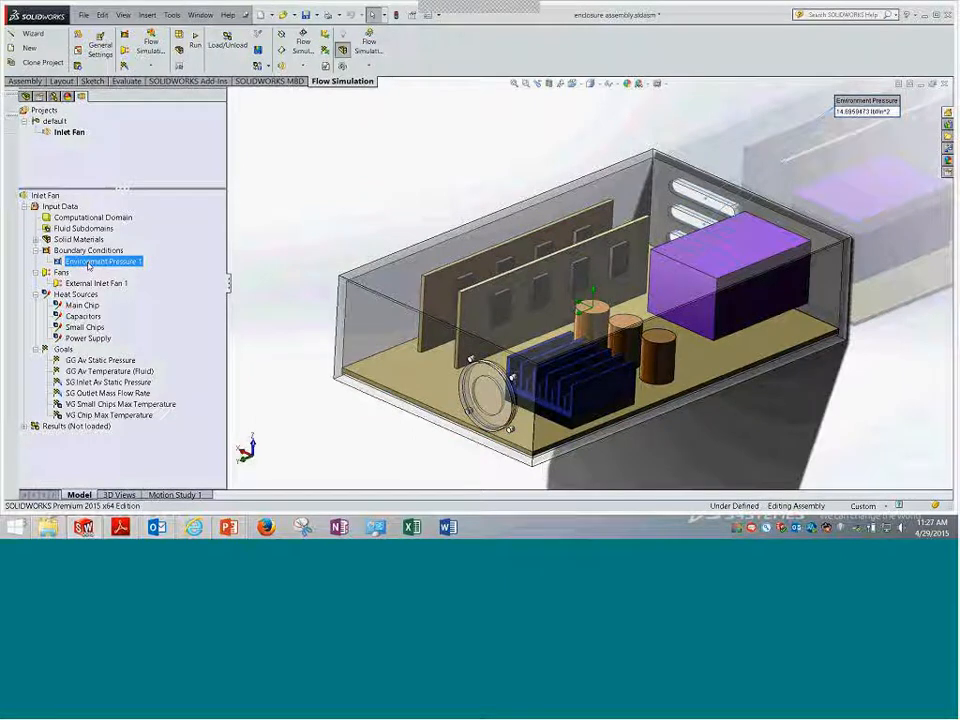
{"action": "right_click", "coordinate": [100, 264]}
{"action": "left_click", "coordinate": [120, 270]}
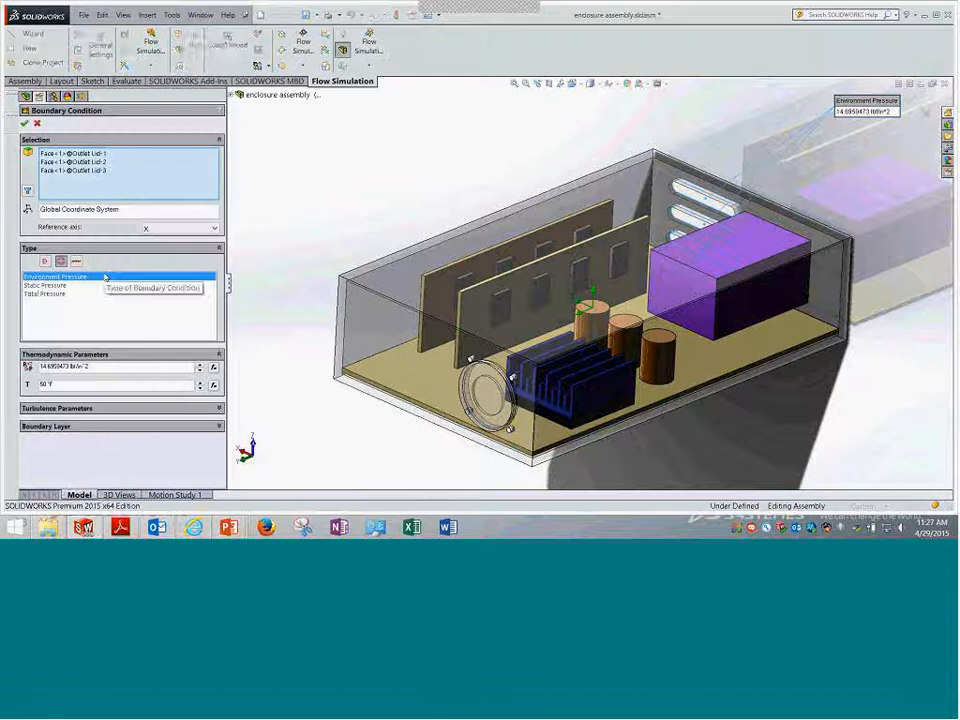
{"action": "left_click", "coordinate": [75, 162]}
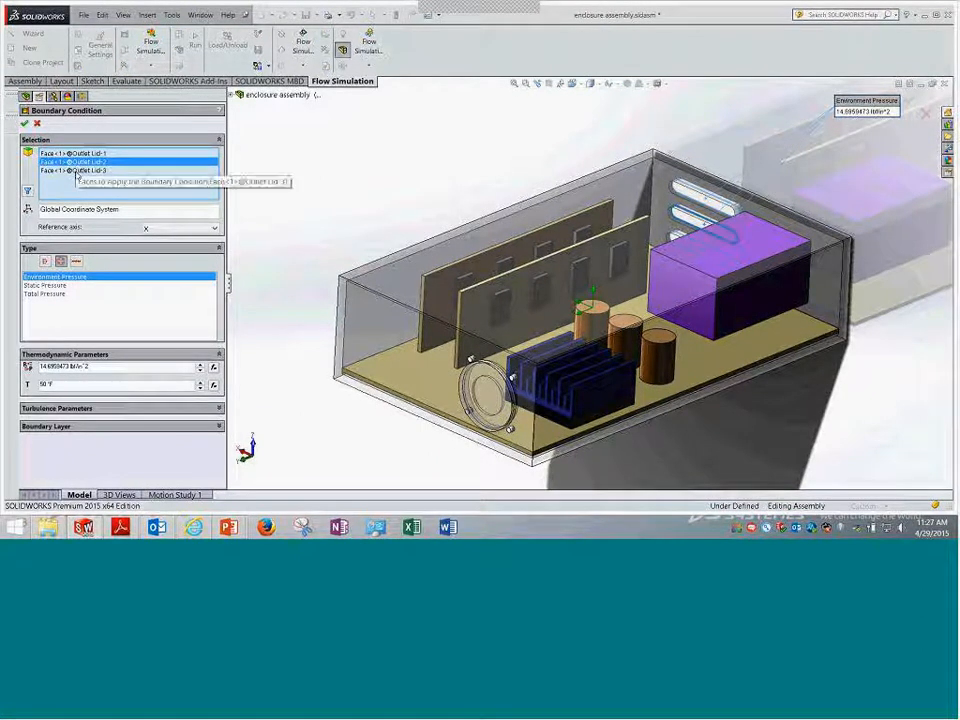
{"action": "left_click", "coordinate": [75, 170]}
{"action": "middle_click_drag", "start_coordinate": [409, 265], "coordinate": [246, 208]}
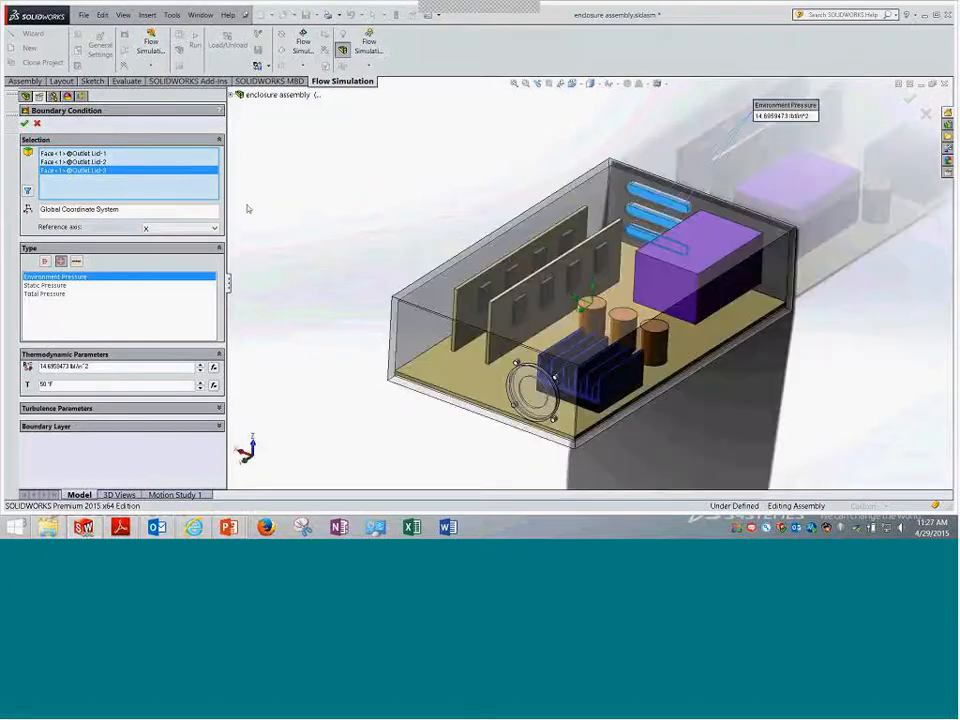
{"action": "left_click", "coordinate": [24, 122]}
- Open the definition of External Inlet Fan 1 and examine its Papst 412 fan settings and inlet lid face
{"action": "left_click", "coordinate": [96, 283]}
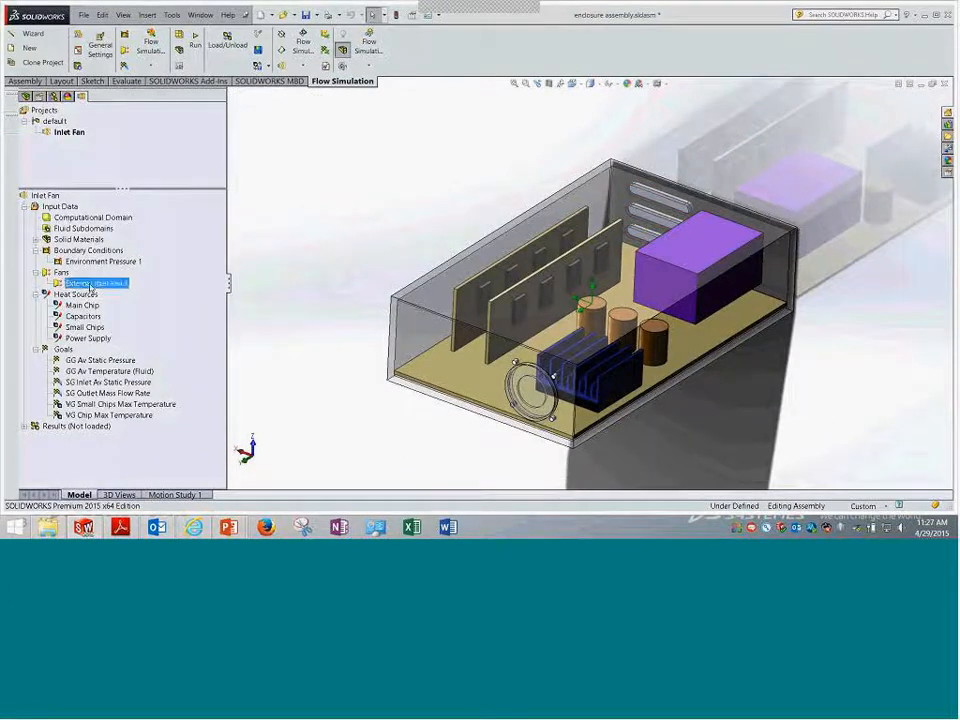
{"action": "right_click", "coordinate": [98, 284]}
{"action": "left_click", "coordinate": [105, 291]}
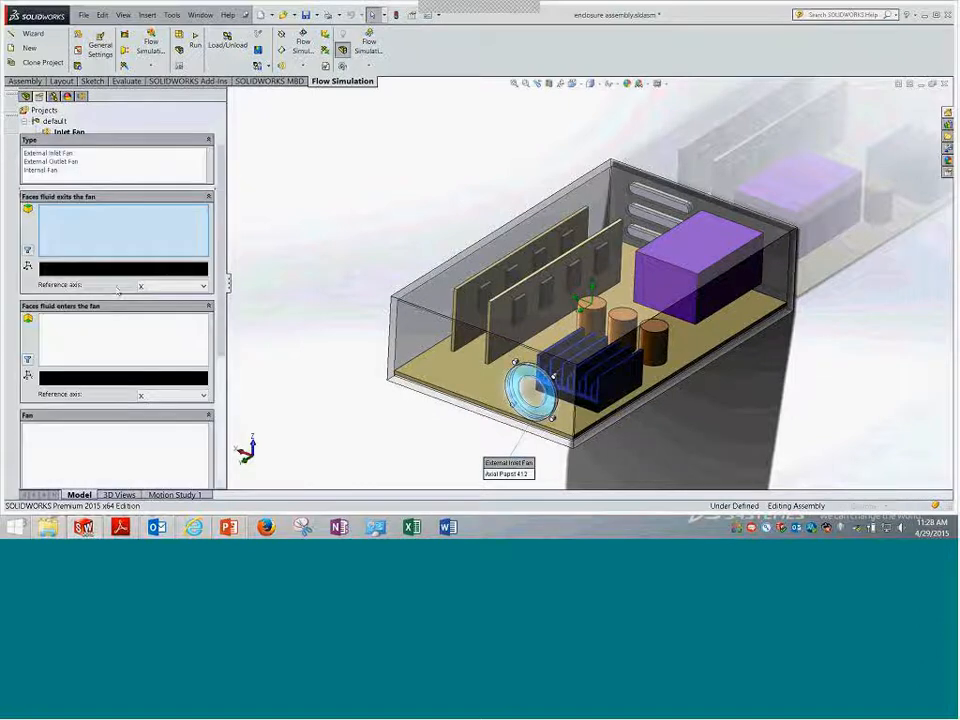
{"action": "left_click_drag", "start_coordinate": [226, 322], "coordinate": [227, 338]}
{"action": "middle_click_drag", "start_coordinate": [315, 230], "coordinate": [400, 310]}
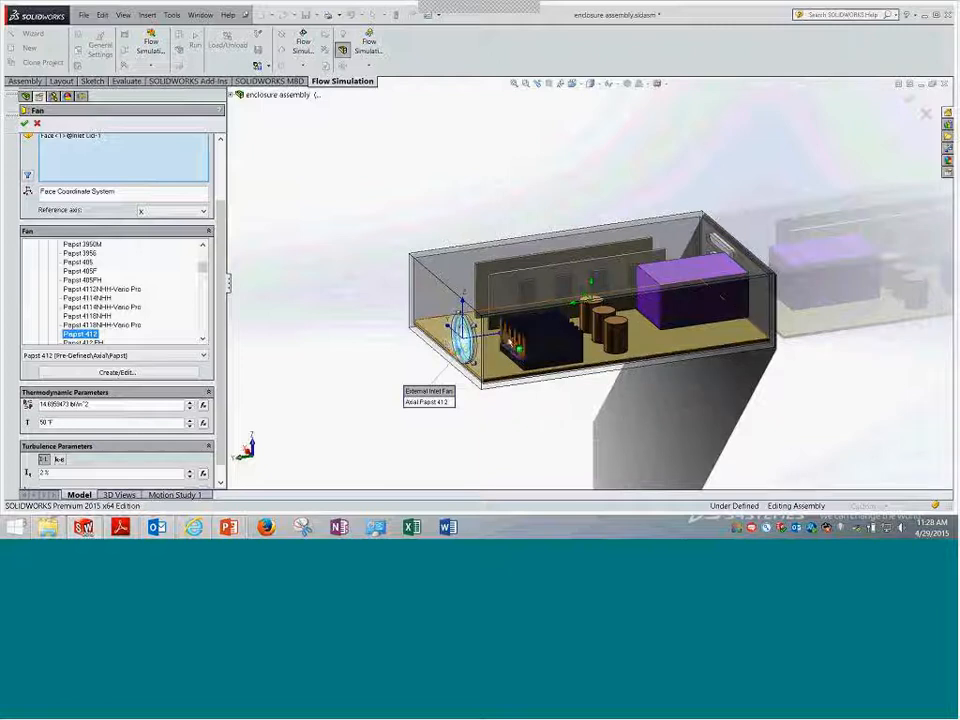
{"action": "scroll", "coordinate": [465, 335], "scroll_direction": "down", "scroll_amount": 5}
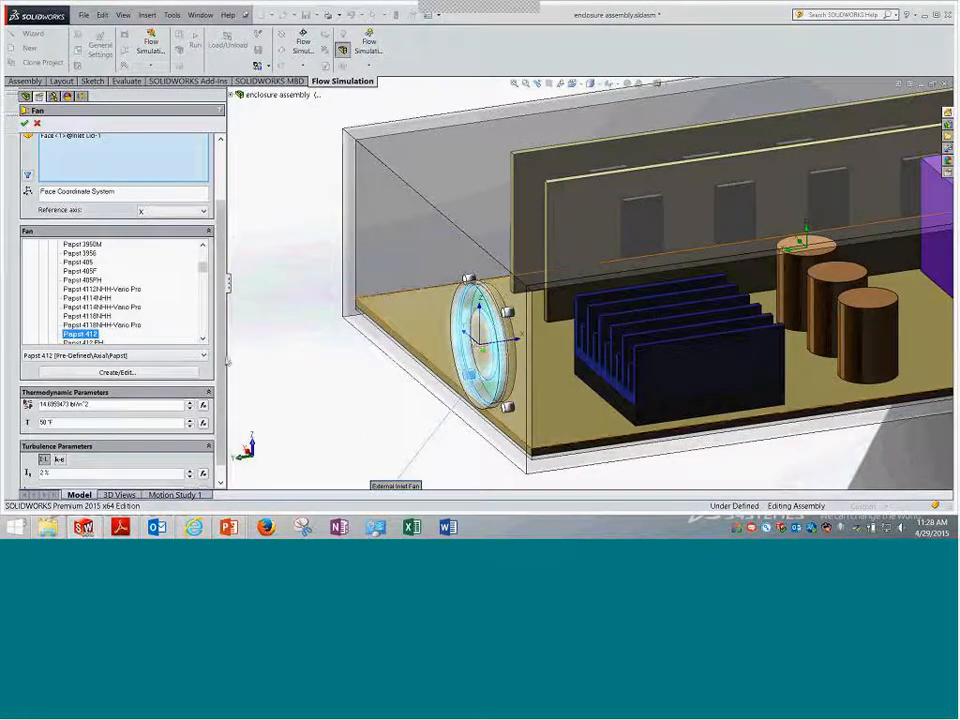
{"action": "scroll", "coordinate": [216, 452], "scroll_direction": "down", "scroll_amount": 1}
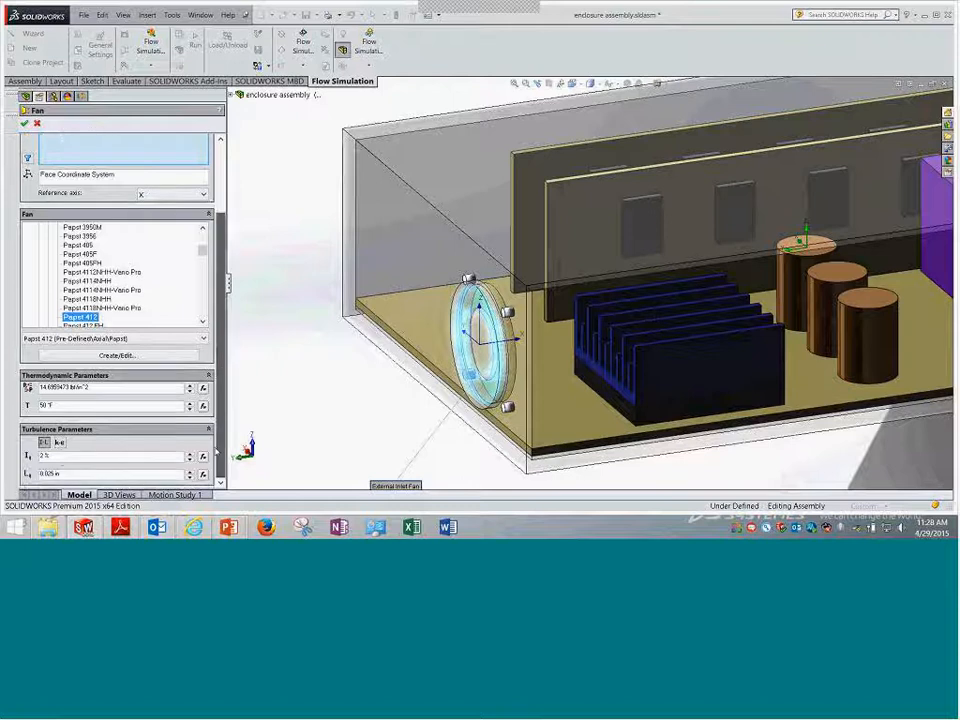
- View the Papst 412 fan's properties and its volume flow rate versus pressure curve in the Engineering Database, and close the database
{"action": "left_click", "coordinate": [116, 356]}
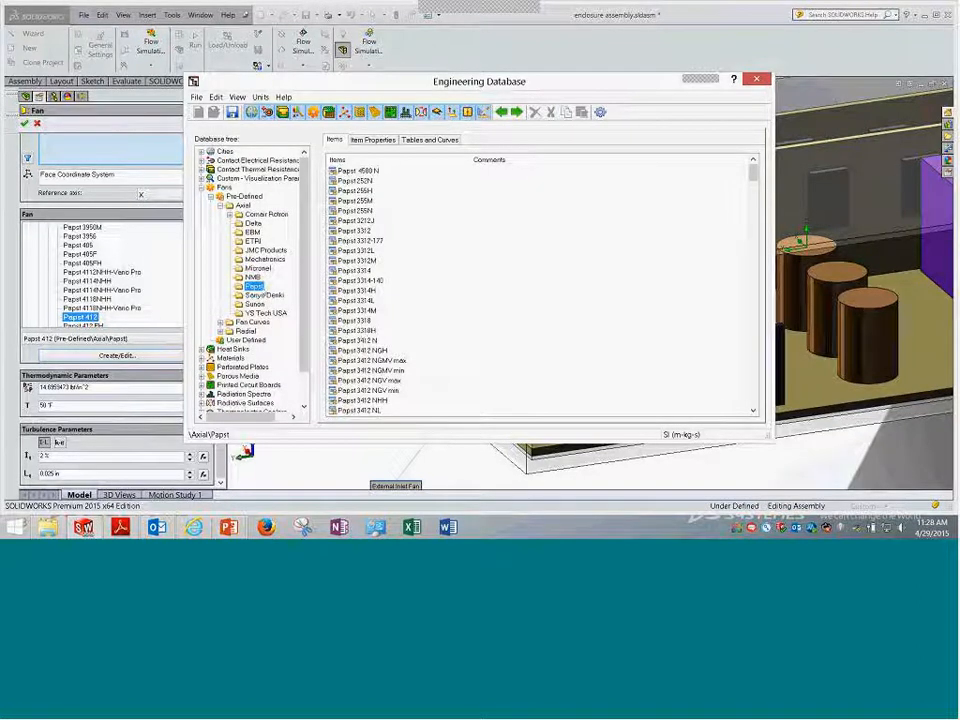
{"action": "left_click", "coordinate": [372, 139]}
{"action": "left_click", "coordinate": [439, 141]}
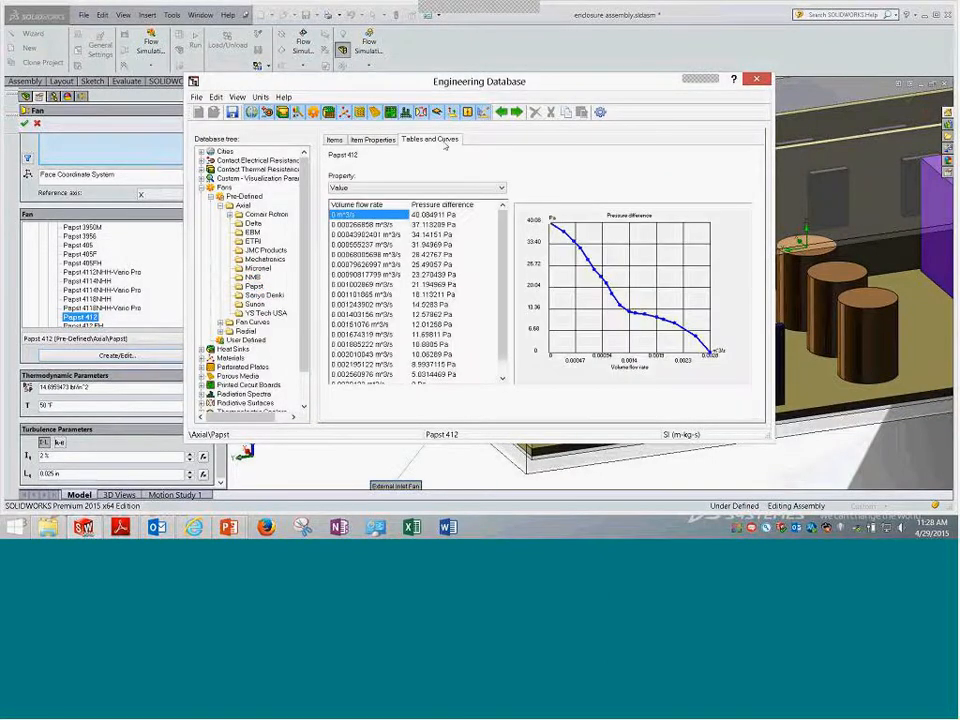
{"action": "left_click", "coordinate": [757, 80]}
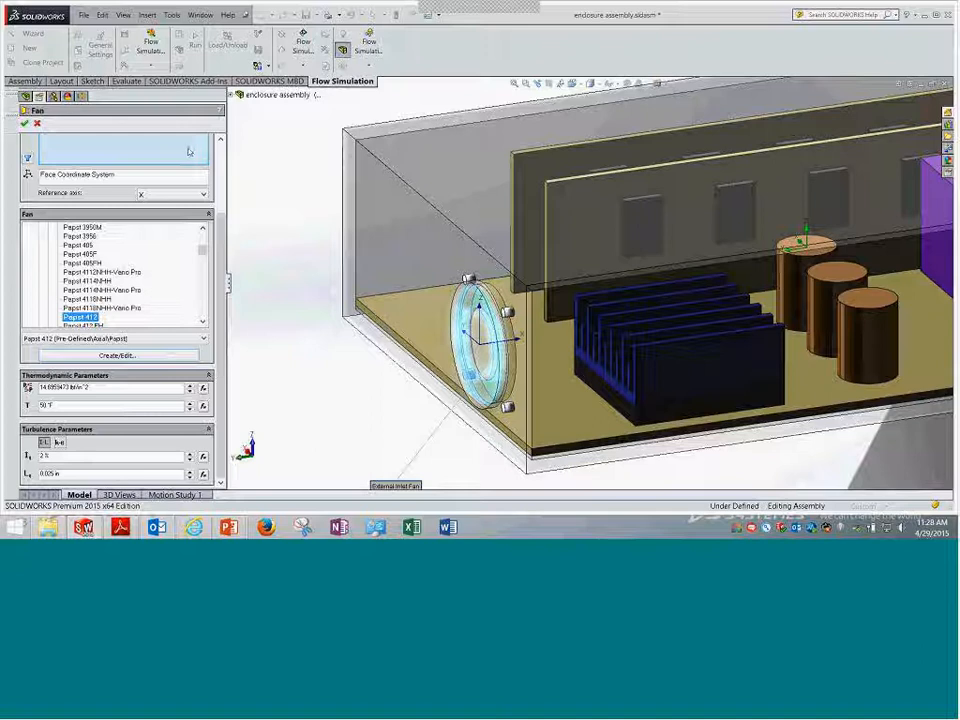
- Close the fan definition and review the Main Chip heat source's component selection and heat generation rate
{"action": "left_click", "coordinate": [37, 123]}
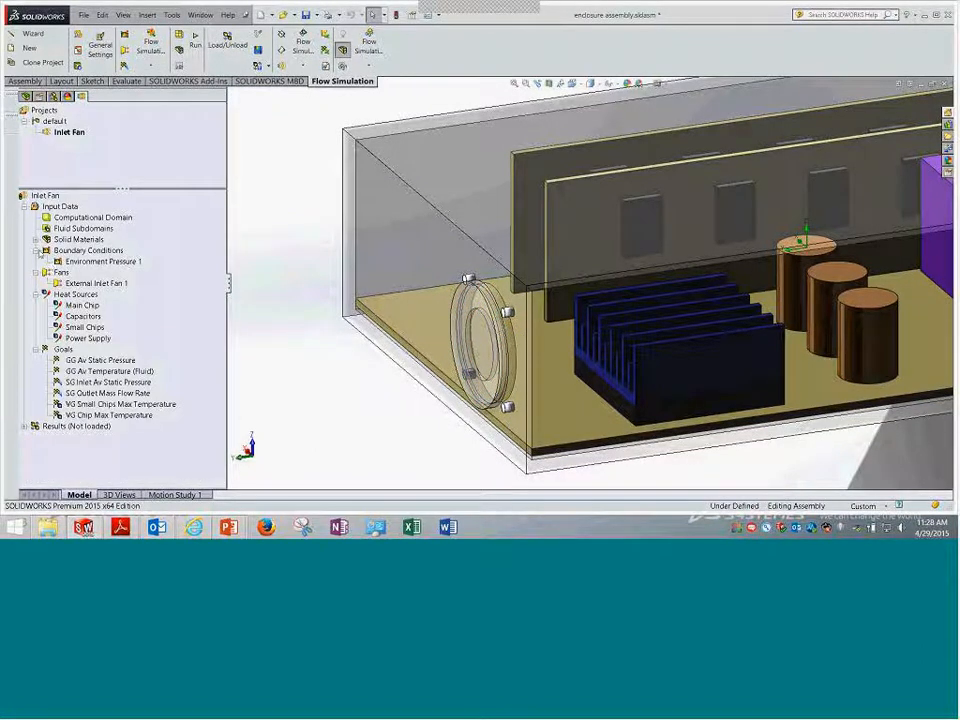
{"action": "left_click", "coordinate": [37, 250]}
{"action": "left_click", "coordinate": [36, 261]}
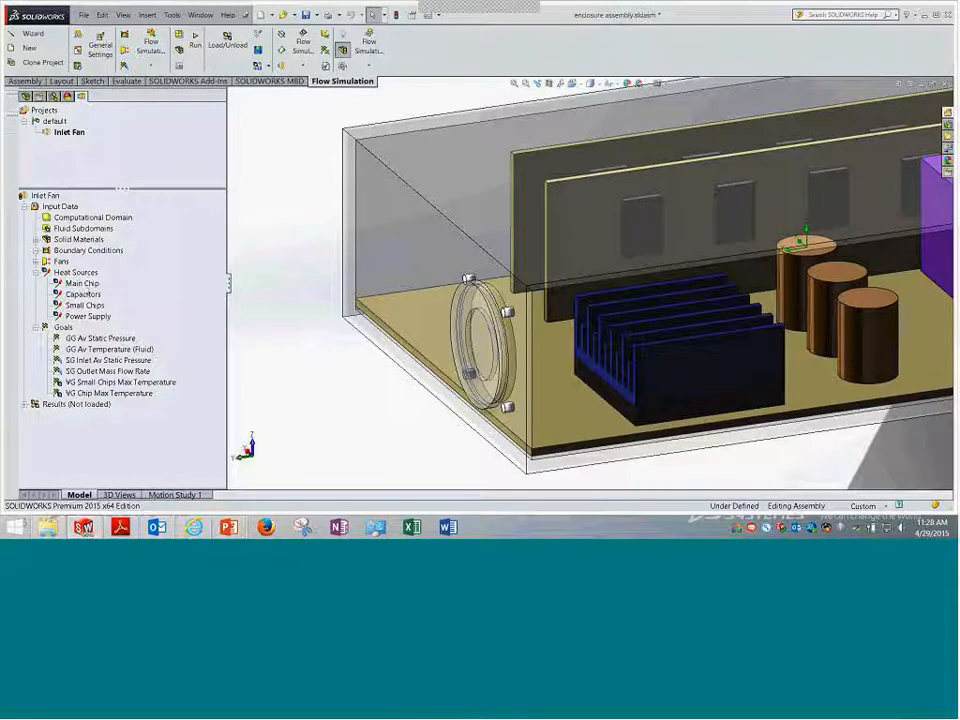
{"action": "left_click", "coordinate": [508, 88]}
{"action": "right_click", "coordinate": [78, 283]}
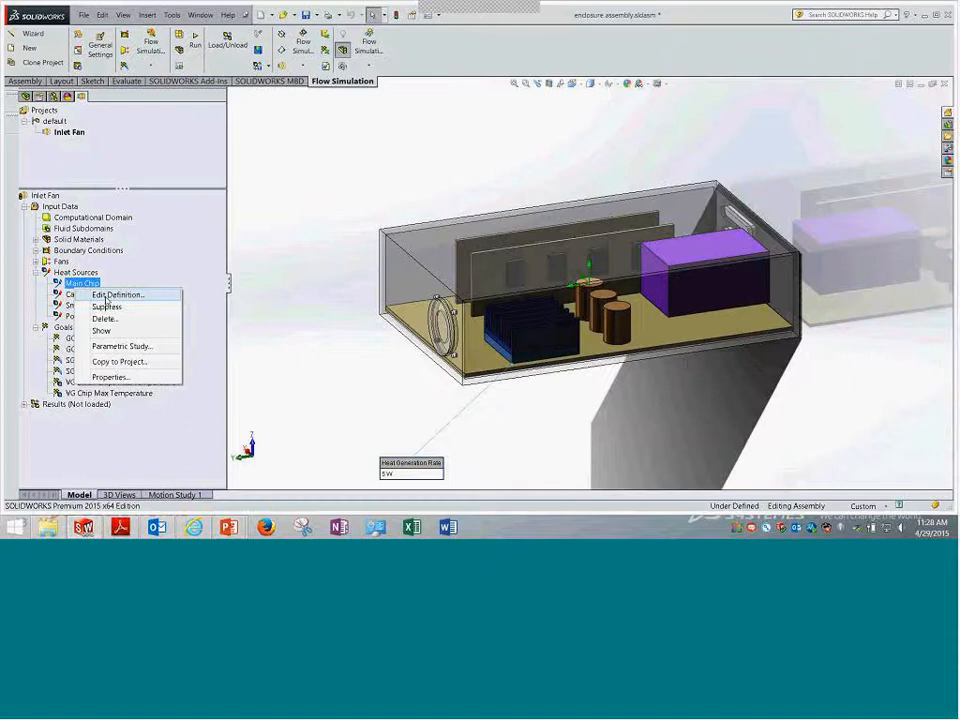
{"action": "left_click", "coordinate": [110, 294]}
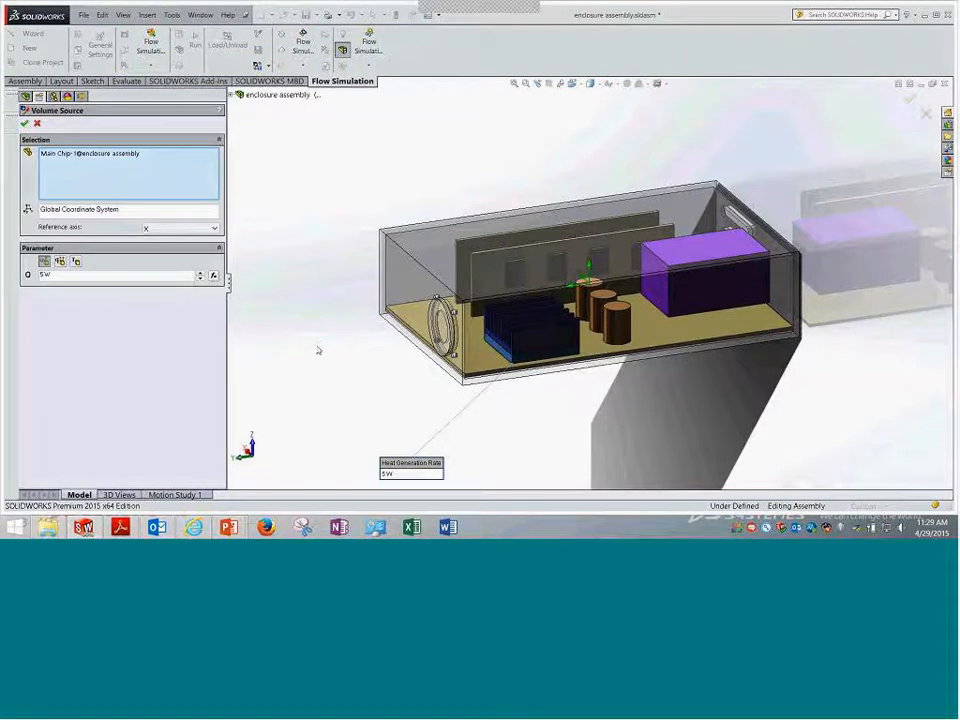
{"action": "key", "text": "Escape"}
- Review the Capacitors heat source, examining its three components and temperature parameter
{"action": "left_click", "coordinate": [83, 294]}
{"action": "right_click", "coordinate": [85, 294]}
{"action": "left_click", "coordinate": [110, 300]}
{"action": "left_click_drag", "start_coordinate": [77, 275], "coordinate": [1, 276]}
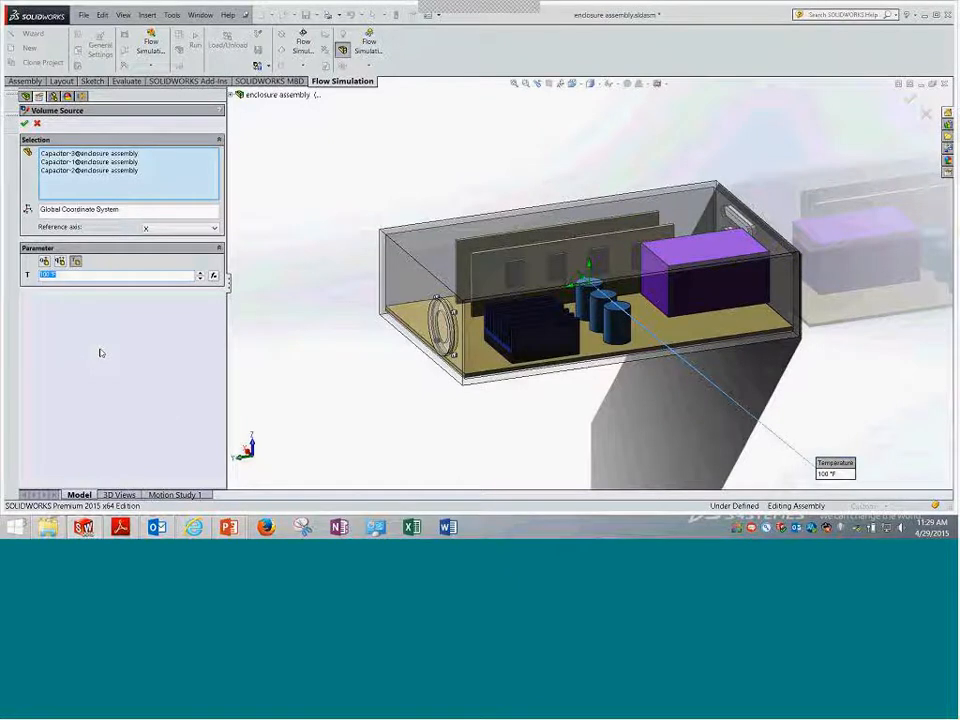
{"action": "key", "text": "Return"}
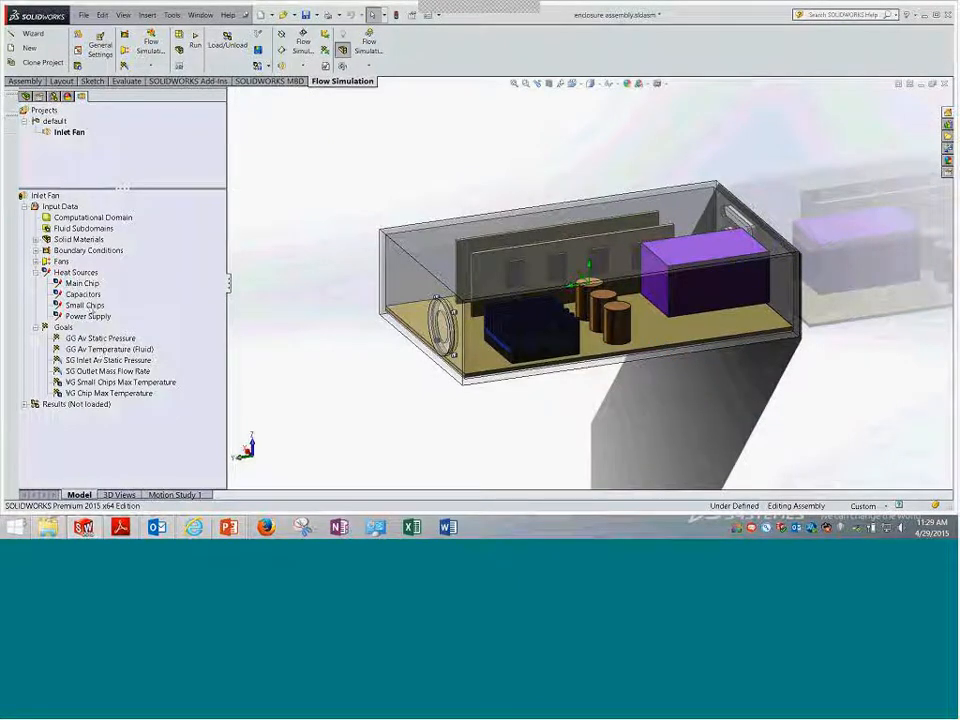
- Review the Small Chips heat source definition and its heat generation rate, and collapse the heat sources
{"action": "right_click", "coordinate": [92, 306]}
{"action": "left_click", "coordinate": [104, 315]}
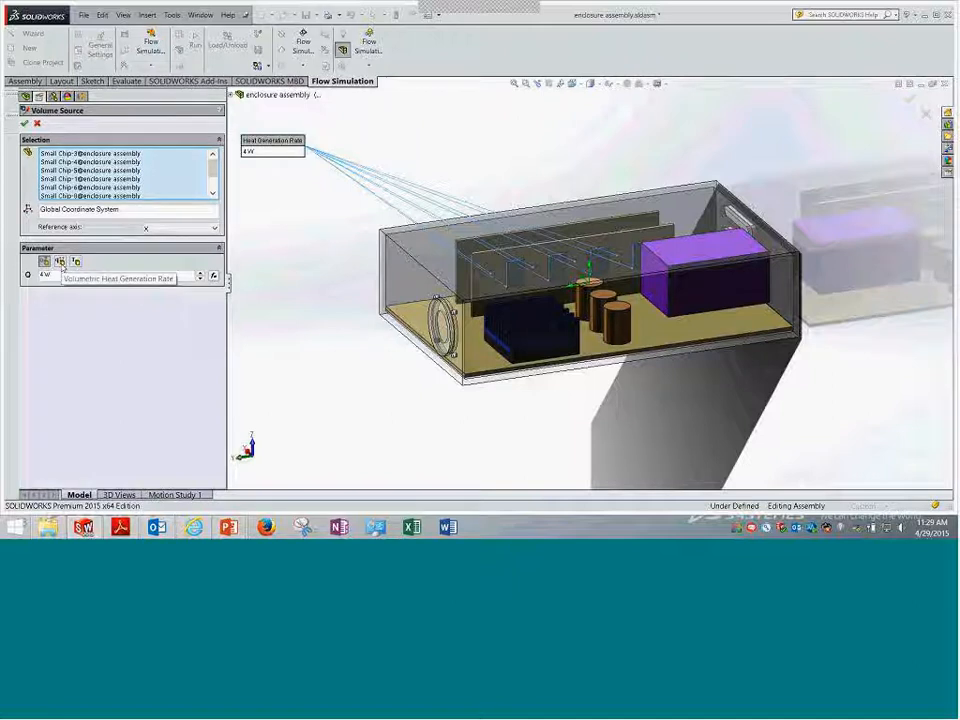
{"action": "key", "text": "Escape"}
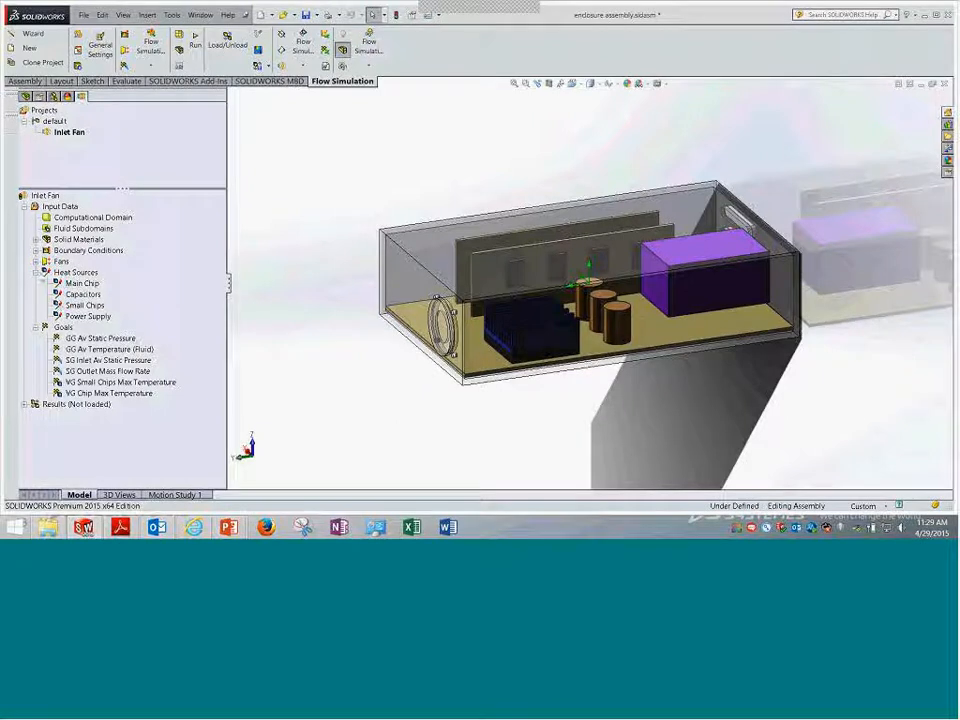
{"action": "left_click", "coordinate": [36, 272]}
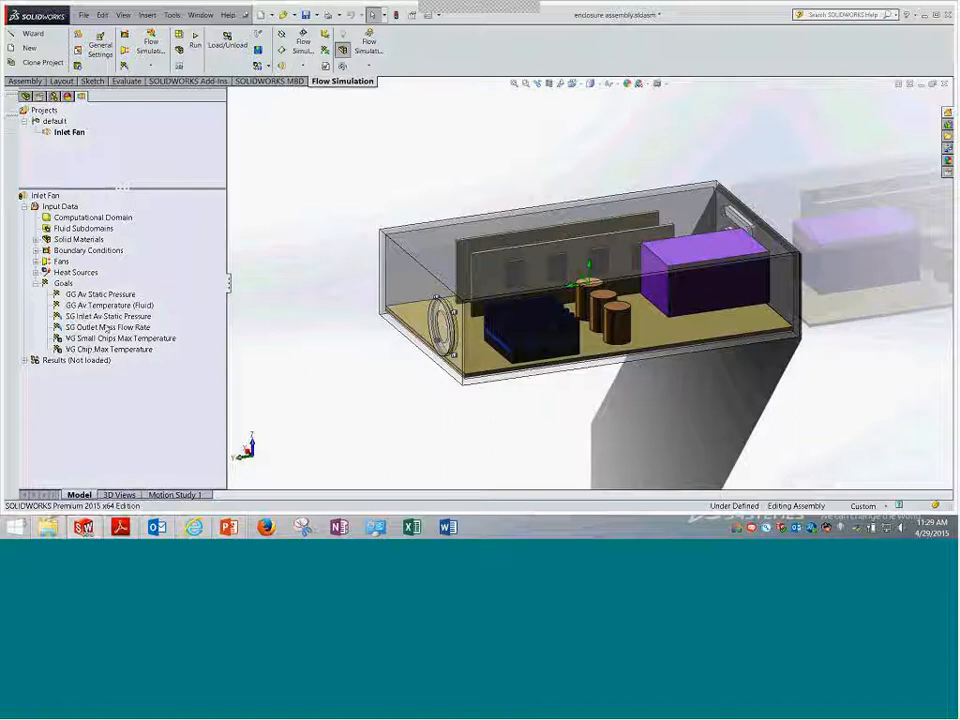
- Collapse the goals and input data and load the Inlet Fan project's results
{"action": "left_click", "coordinate": [36, 284]}
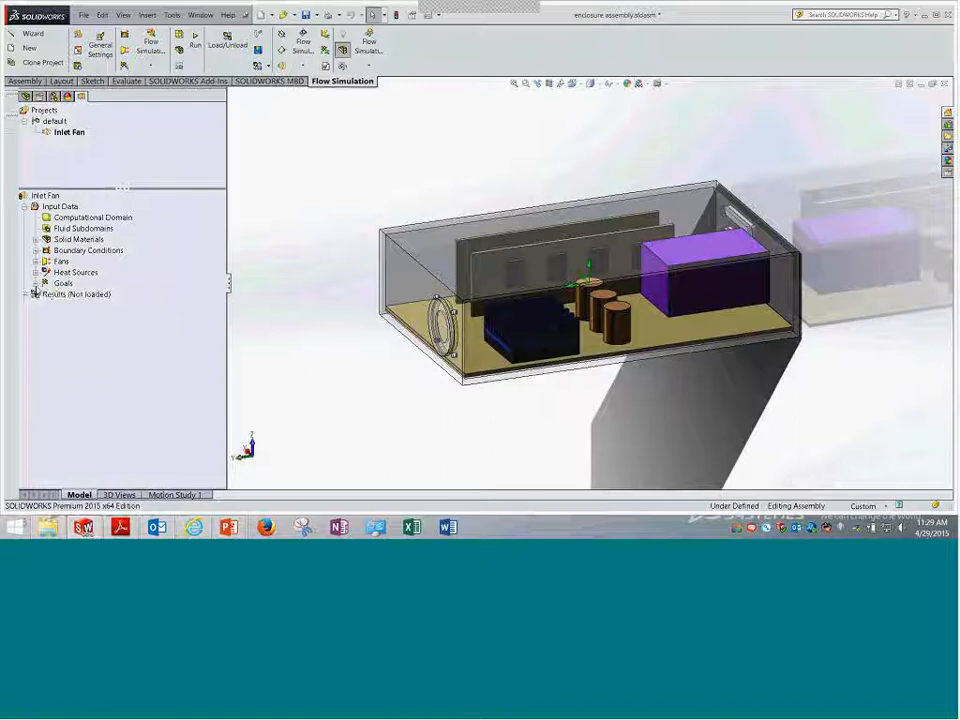
{"action": "left_click", "coordinate": [24, 207]}
{"action": "left_click", "coordinate": [24, 217]}
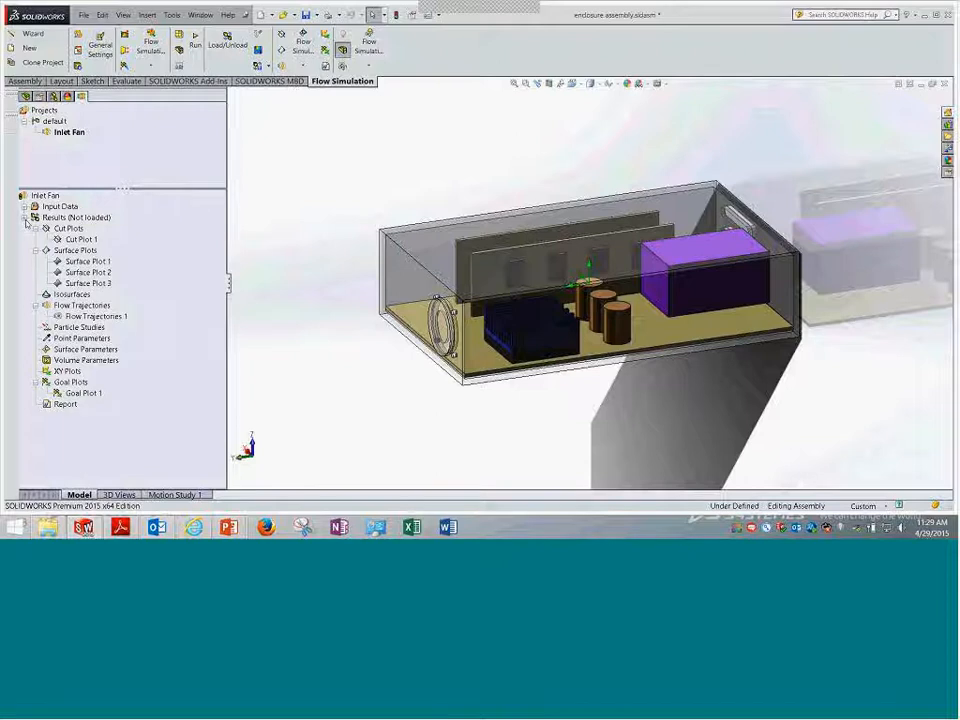
{"action": "right_click", "coordinate": [99, 217]}
{"action": "left_click", "coordinate": [106, 222]}
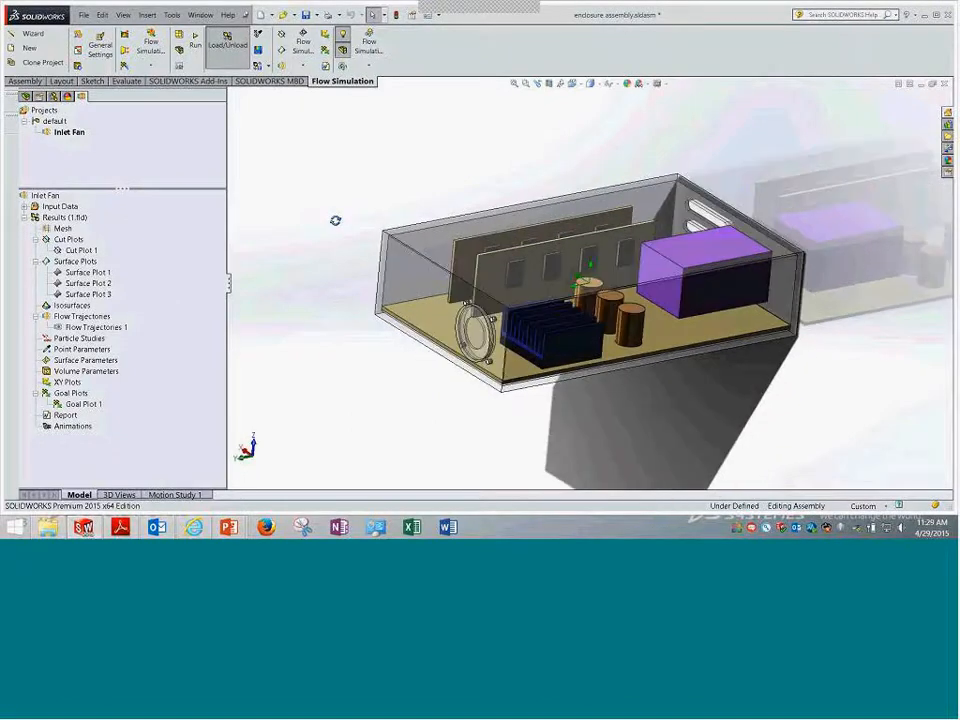
- Show Cut Plot 1 with its velocity contours and view the enclosure from the top
{"action": "left_click", "coordinate": [96, 251]}
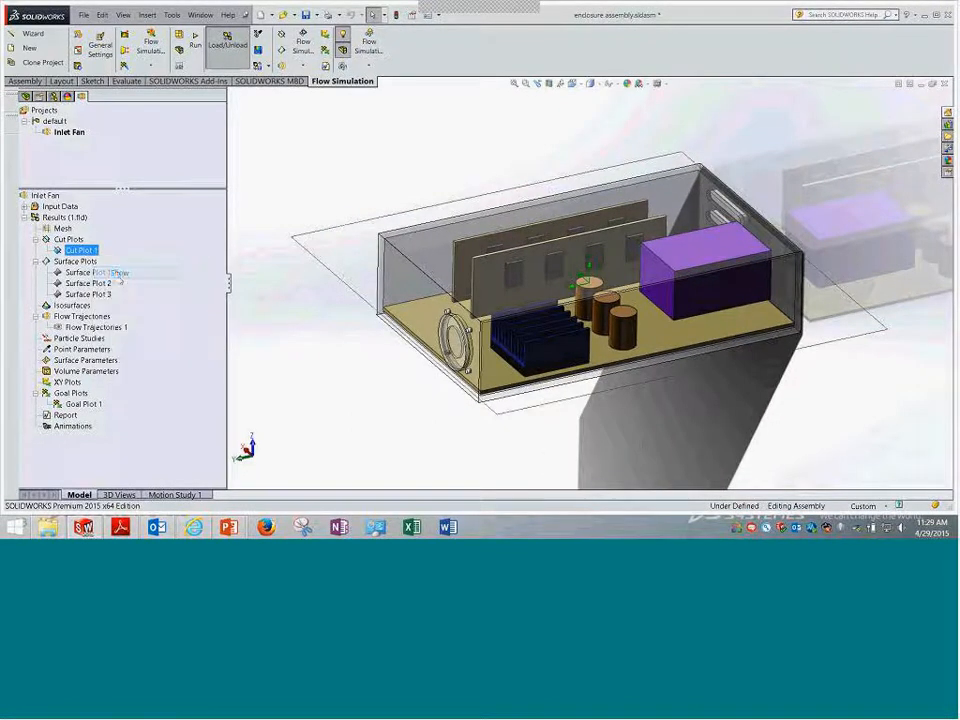
{"action": "middle_click_drag", "start_coordinate": [411, 325], "coordinate": [284, 434]}
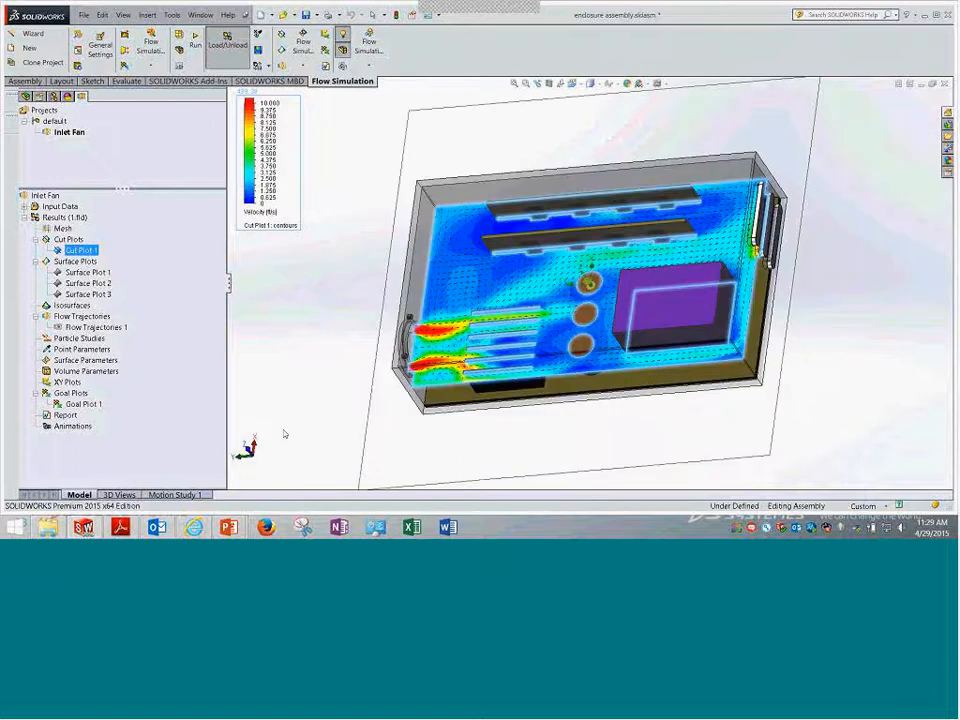
{"action": "key", "text": "ctrl+5"}
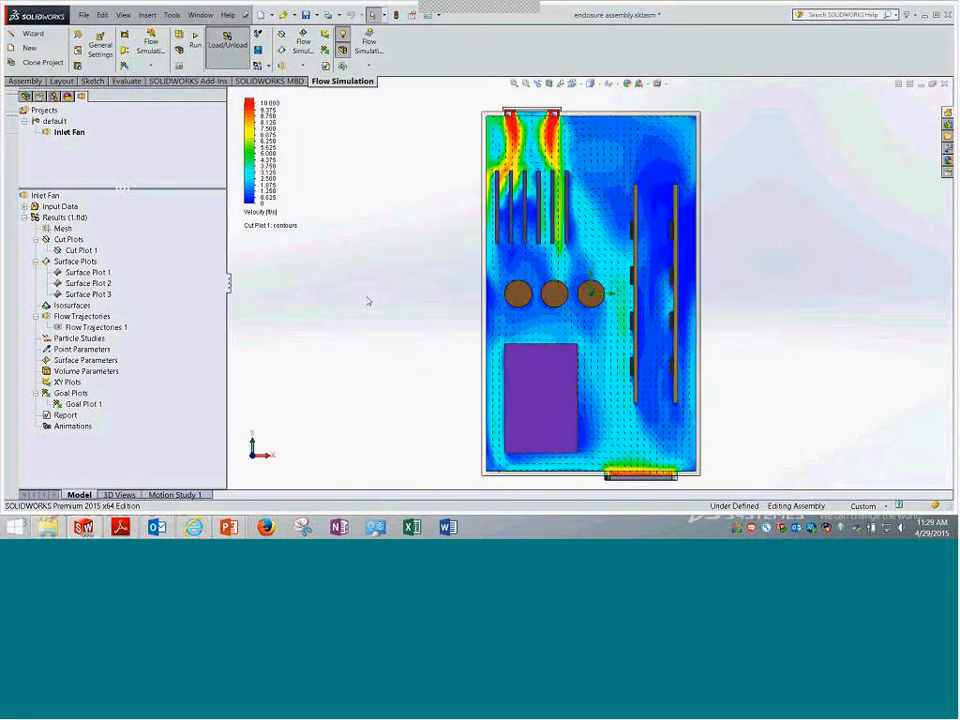
- Reset the minimum and maximum of Cut Plot 1's velocity scale to the computed extremes
{"action": "double_click", "coordinate": [266, 205]}
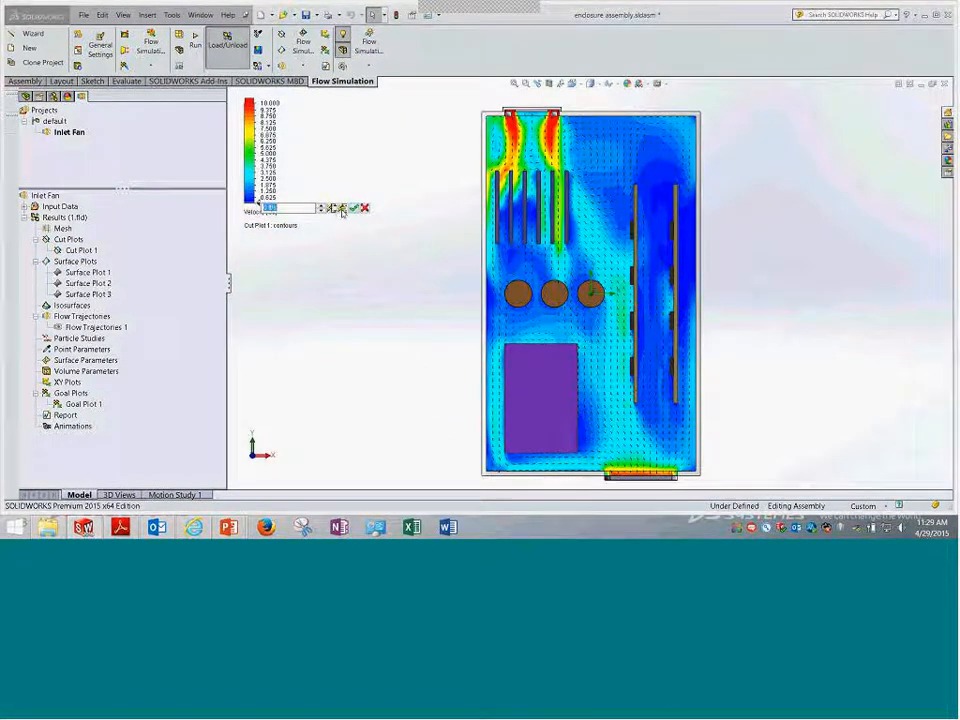
{"action": "left_click", "coordinate": [352, 208]}
{"action": "double_click", "coordinate": [268, 103]}
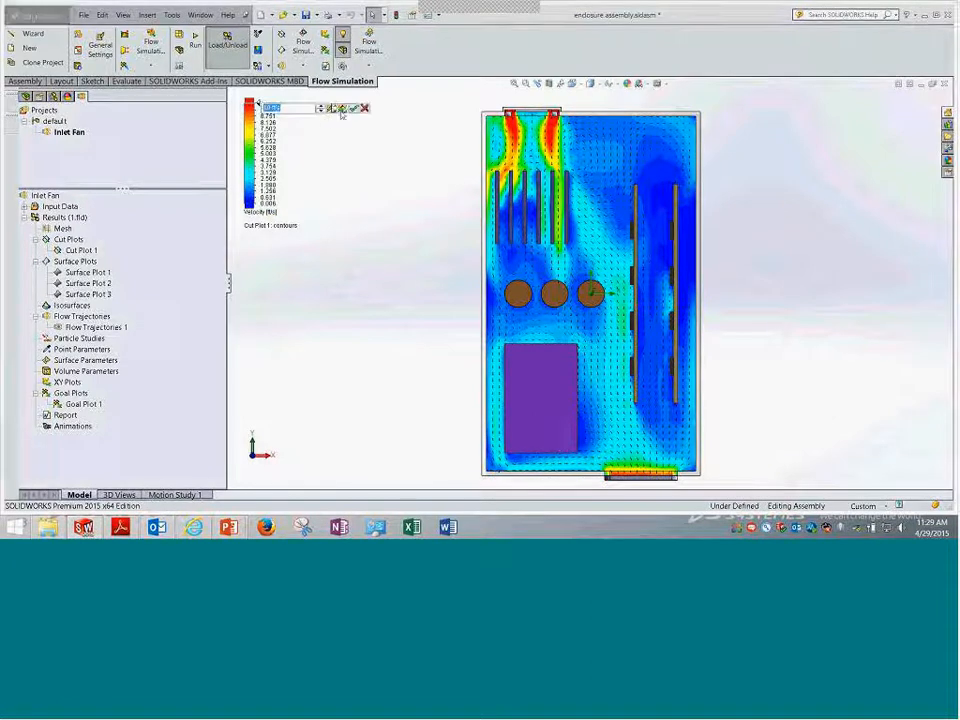
{"action": "left_click", "coordinate": [344, 110]}
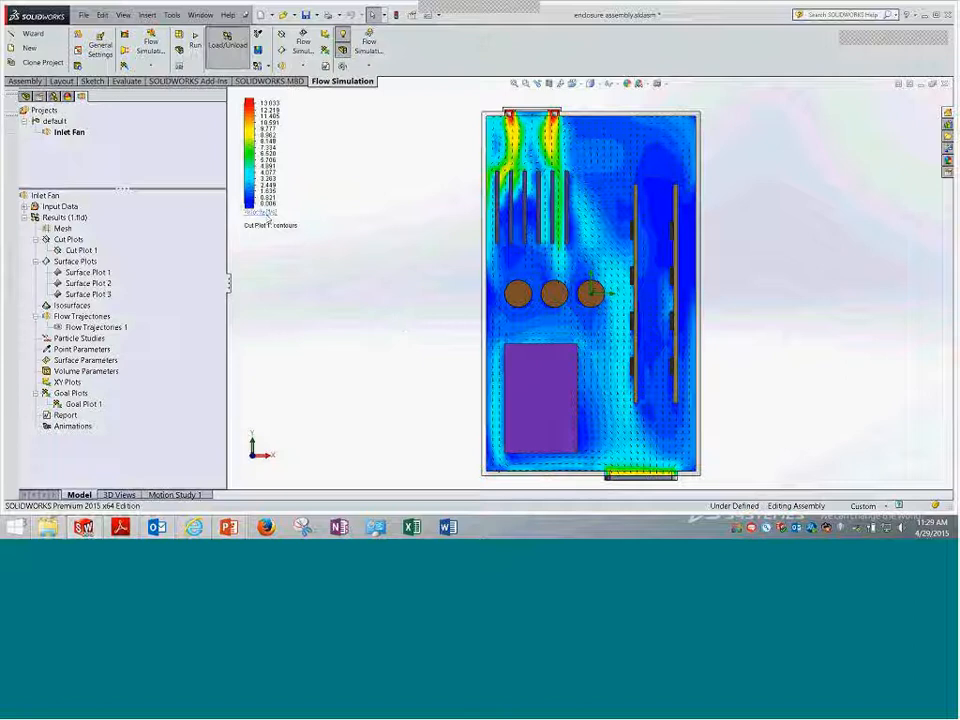
- Switch the parameter shown in Cut Plot 1 from Velocity to Temperature
{"action": "left_click", "coordinate": [268, 215]}
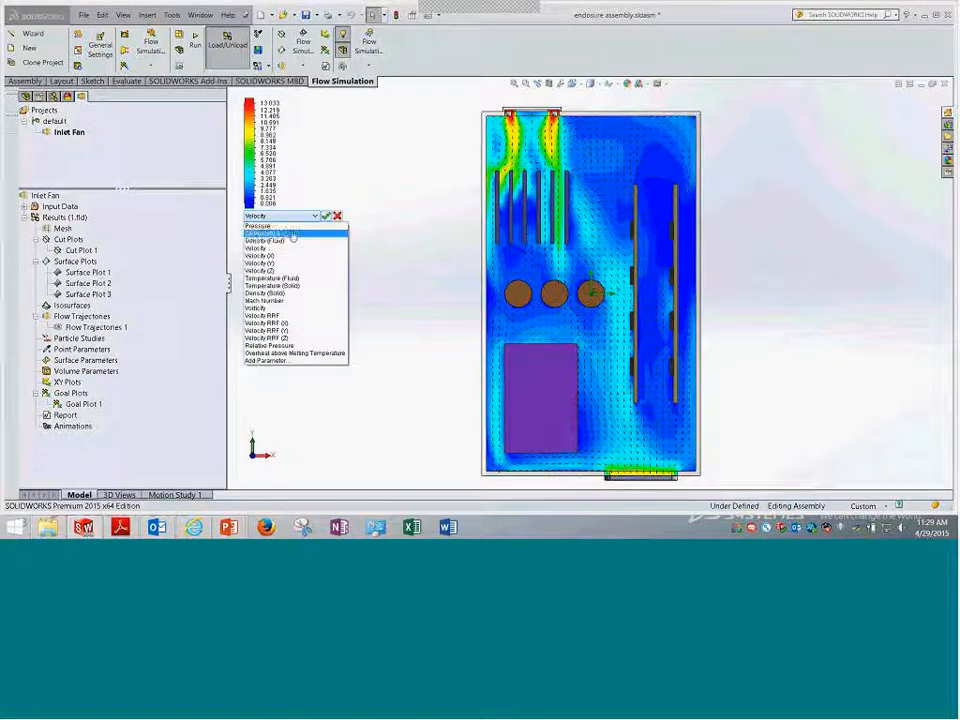
{"action": "left_click", "coordinate": [280, 232]}
{"action": "key", "text": "Return"}
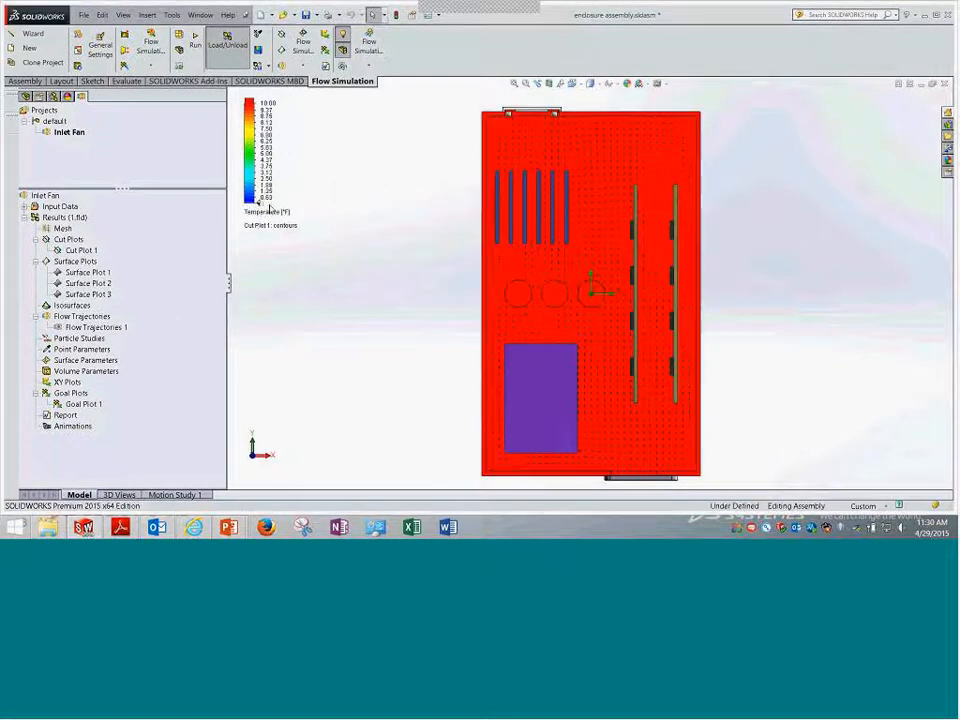
- Set Cut Plot 1's temperature scale to a minimum of 0.10 °F and a maximum of 120 °F
{"action": "left_click", "coordinate": [261, 205]}
{"action": "left_click", "coordinate": [333, 207]}
{"action": "left_click", "coordinate": [355, 208]}
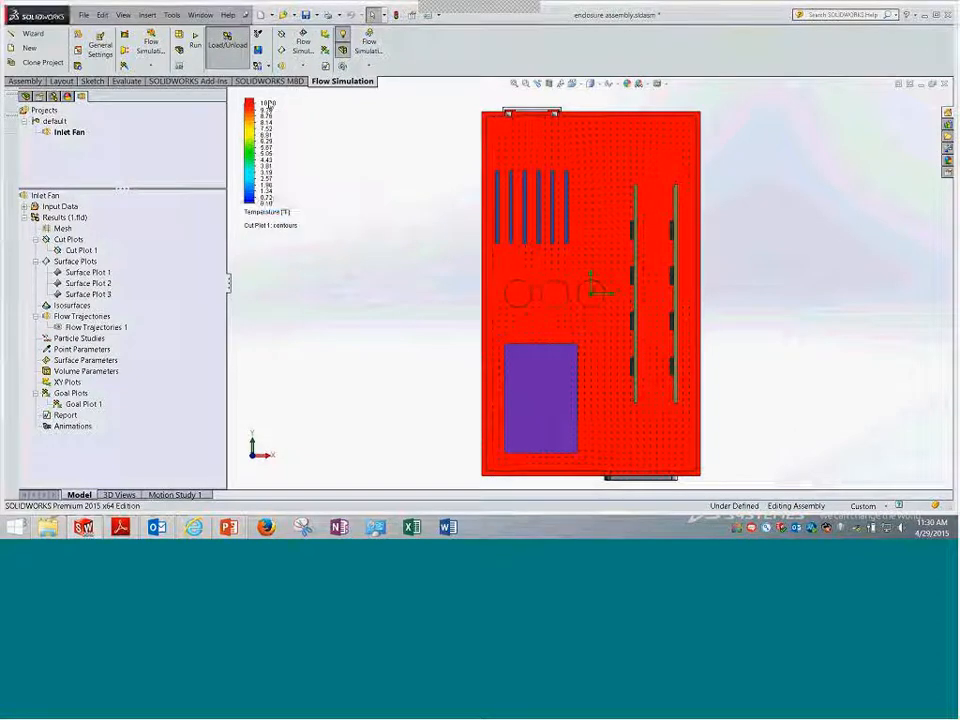
{"action": "left_click", "coordinate": [268, 107]}
{"action": "type", "text": "120 °F"}
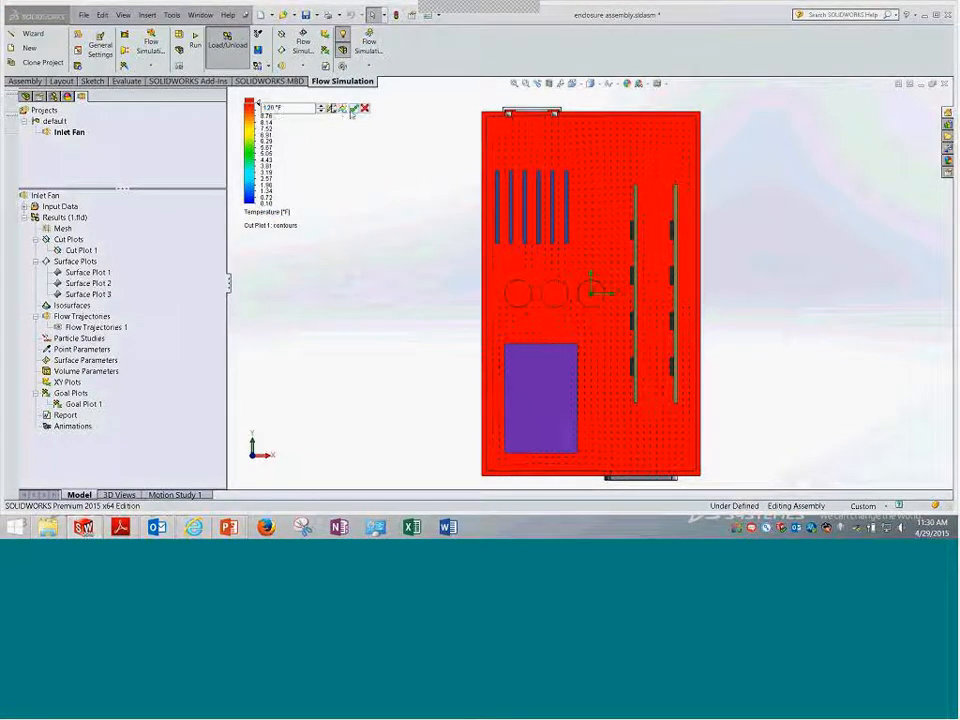
{"action": "left_click", "coordinate": [350, 106]}
{"action": "middle_click_drag", "start_coordinate": [396, 318], "coordinate": [399, 360]}
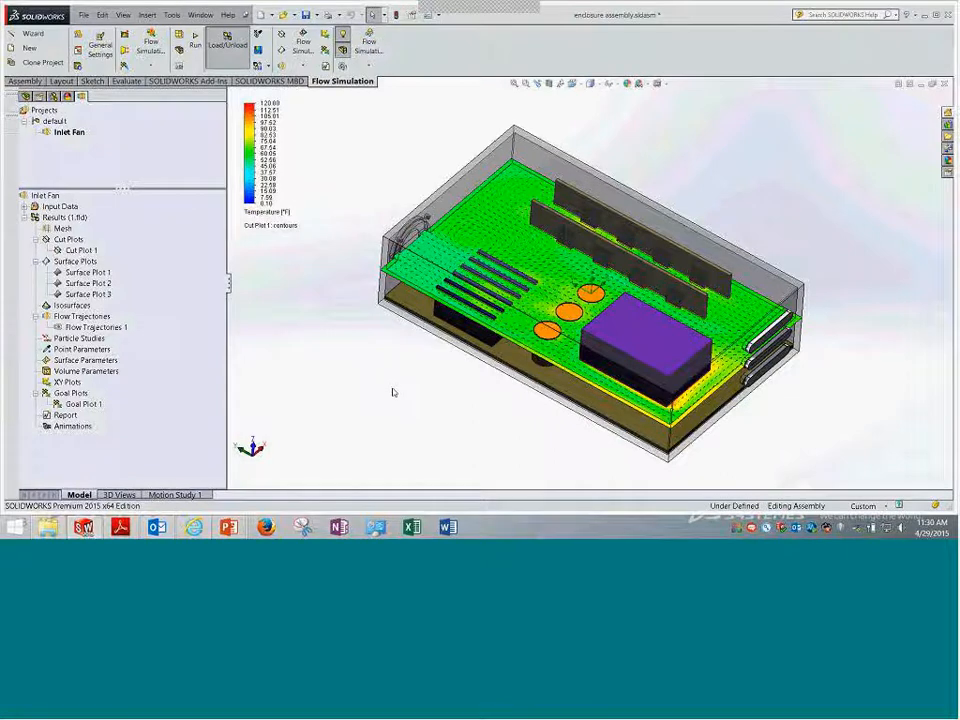
- Hide Cut Plot 1 and show Flow Trajectories 1 inside the enclosure
{"action": "left_click", "coordinate": [81, 251]}
{"action": "right_click", "coordinate": [82, 252]}
{"action": "left_click", "coordinate": [105, 274]}
{"action": "left_click", "coordinate": [106, 328]}
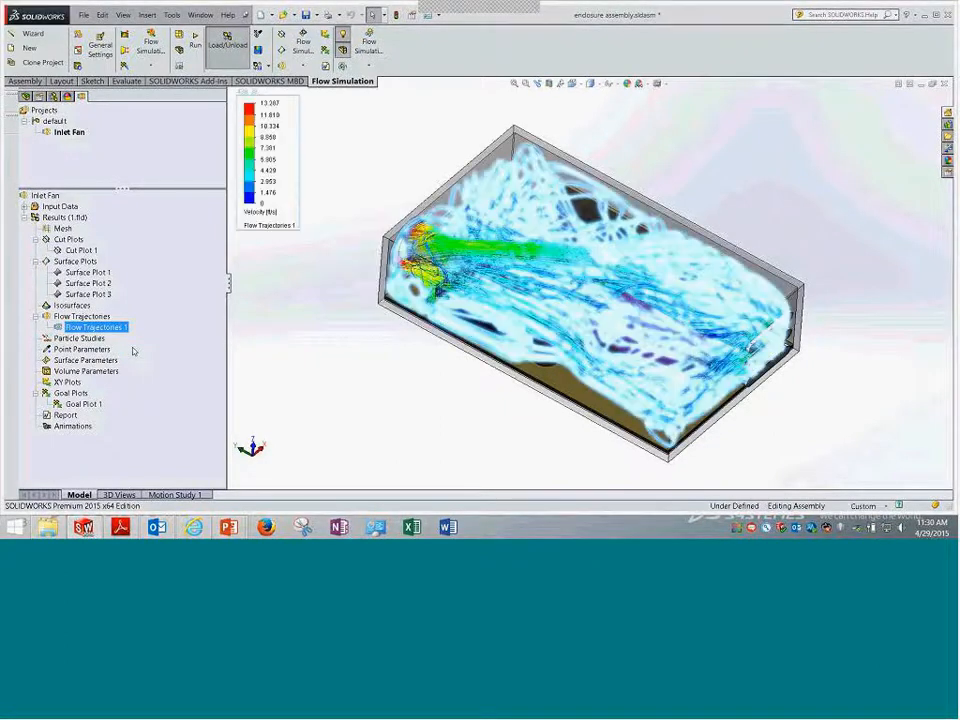
{"action": "mouse_move", "coordinate": [651, 349]}
{"action": "middle_mouse_down"}
{"action": "mouse_move", "coordinate": [668, 402]}
{"action": "mouse_move", "coordinate": [652, 360]}
{"action": "middle_mouse_up"}
- Reset the minimum and maximum of Flow Trajectories 1's velocity scale to the computed extremes
{"action": "left_click", "coordinate": [262, 203]}
{"action": "left_click", "coordinate": [362, 209]}
{"action": "left_click", "coordinate": [266, 103]}
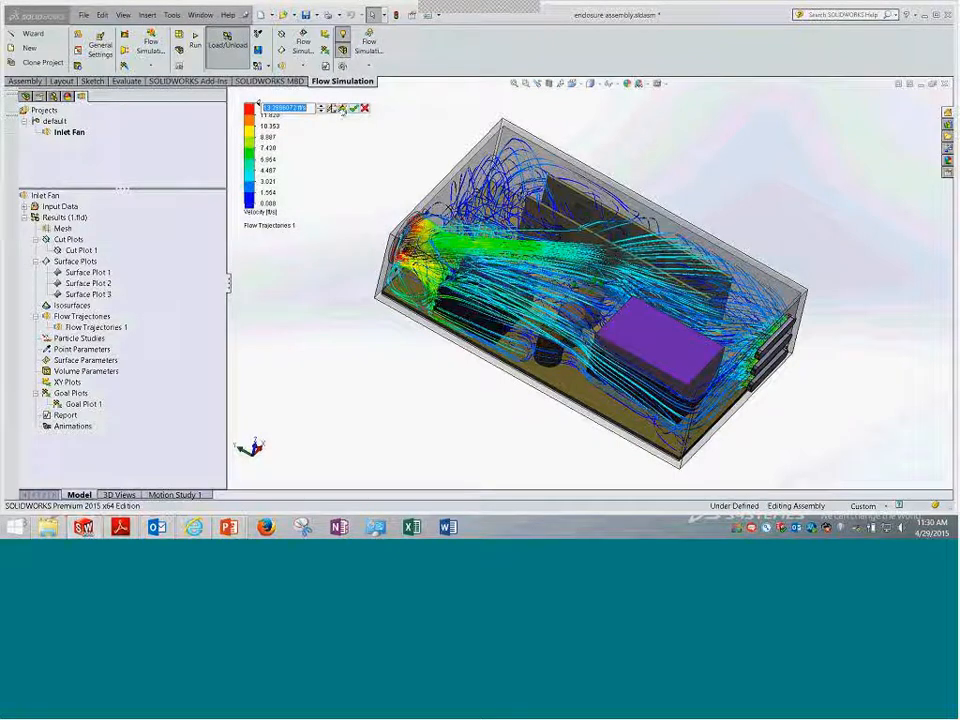
{"action": "left_click", "coordinate": [353, 109]}
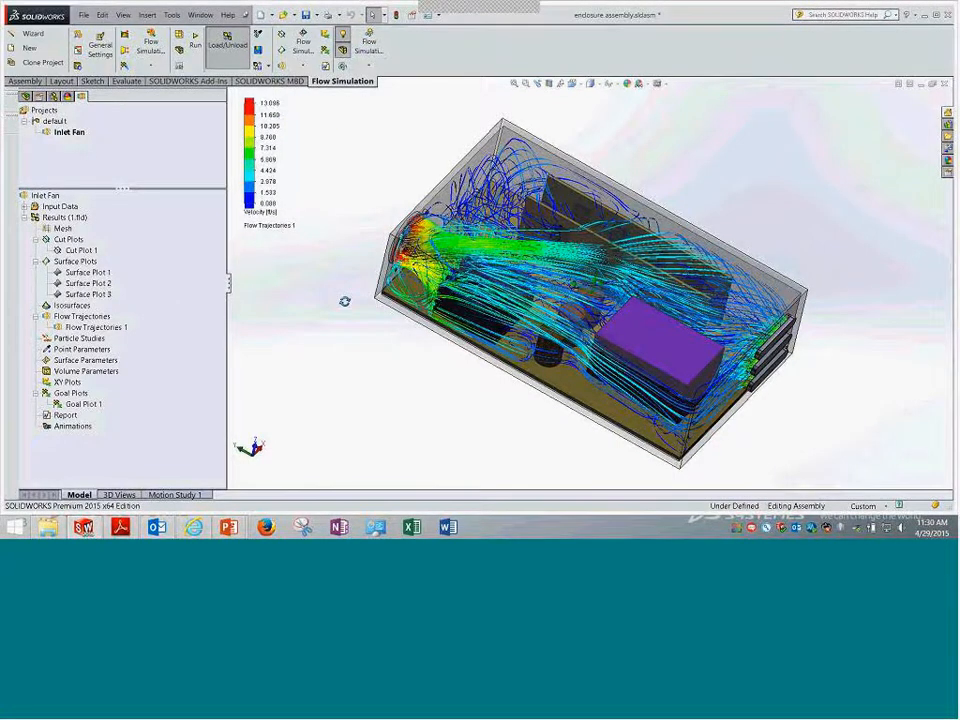
- Play the Flow Trajectories 1 animation, watch the airflow from several angles, and stop it
{"action": "right_click", "coordinate": [95, 327]}
{"action": "left_click", "coordinate": [131, 403]}
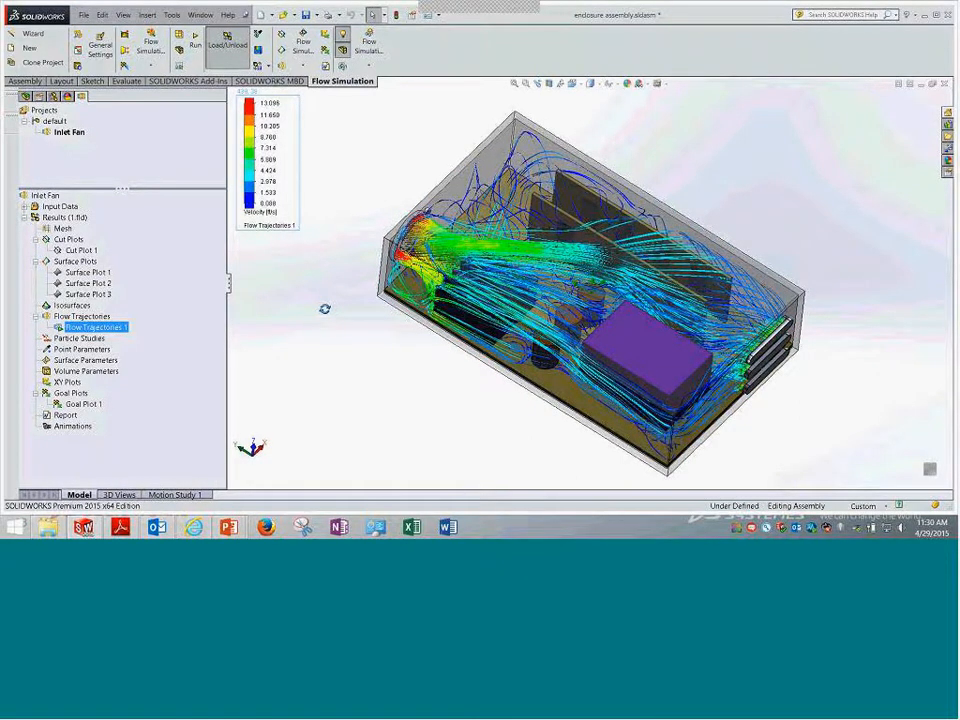
{"action": "middle_click_drag", "start_coordinate": [366, 244], "coordinate": [366, 390]}
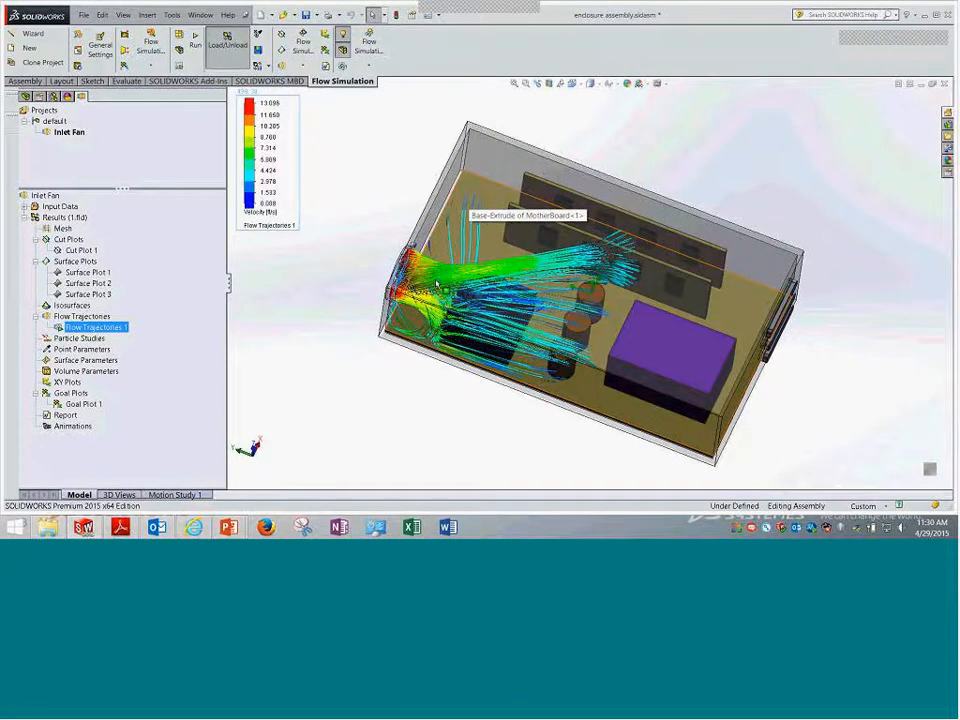
{"action": "middle_click_drag", "start_coordinate": [396, 398], "coordinate": [508, 418]}
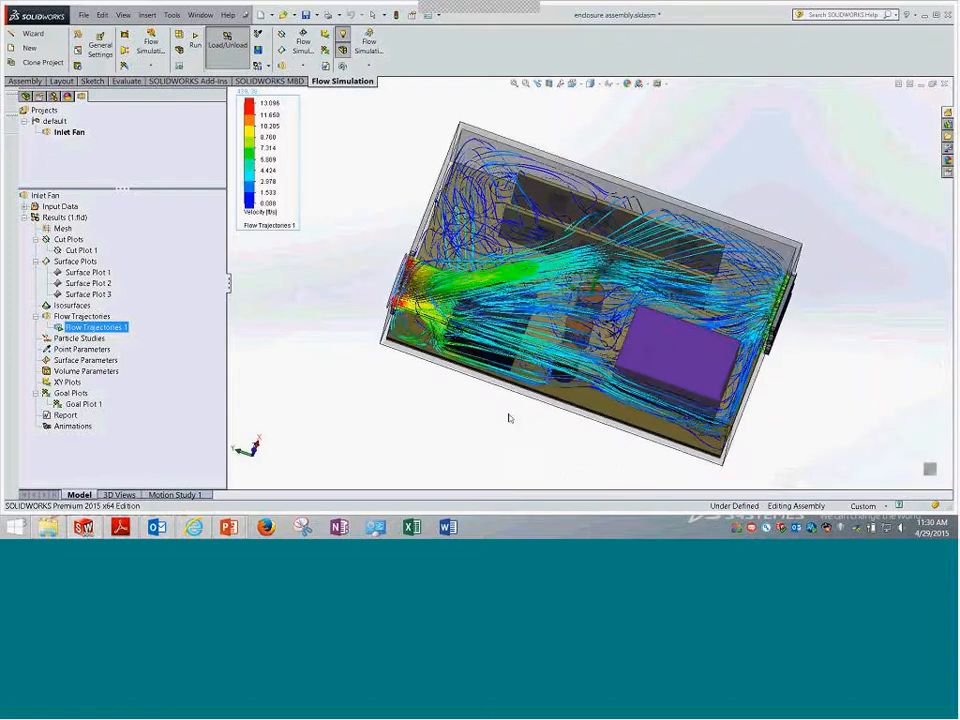
{"action": "right_click", "coordinate": [110, 329]}
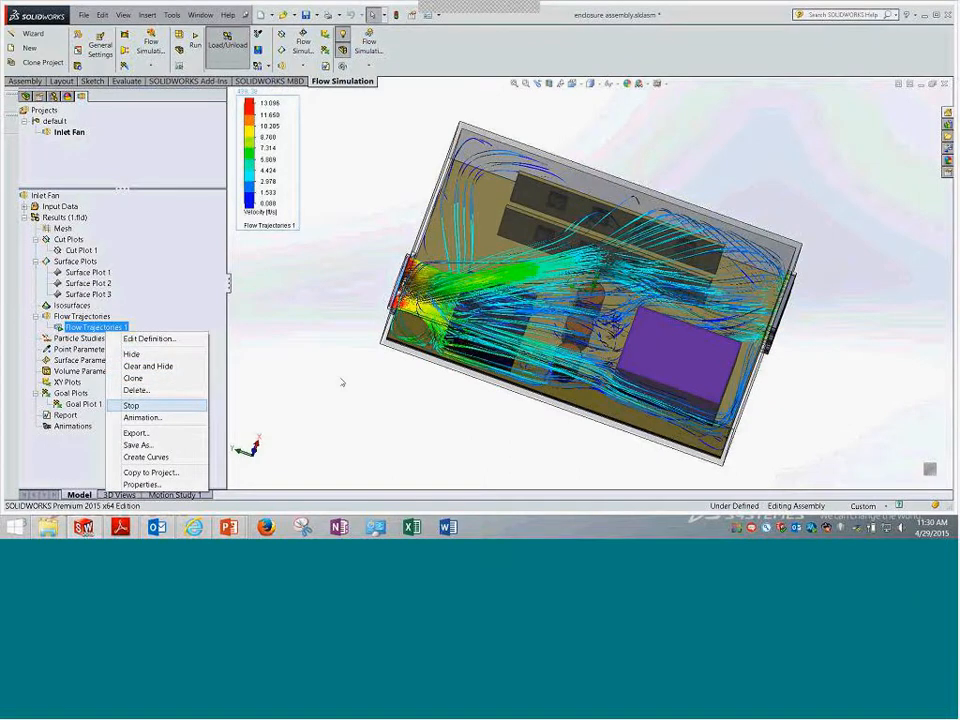
{"action": "left_click", "coordinate": [437, 377]}
{"action": "left_click", "coordinate": [438, 377]}
{"action": "mouse_move", "coordinate": [438, 377]}
{"action": "middle_mouse_down"}
{"action": "mouse_move", "coordinate": [448, 282]}
{"action": "mouse_move", "coordinate": [456, 372]}
{"action": "middle_mouse_up"}
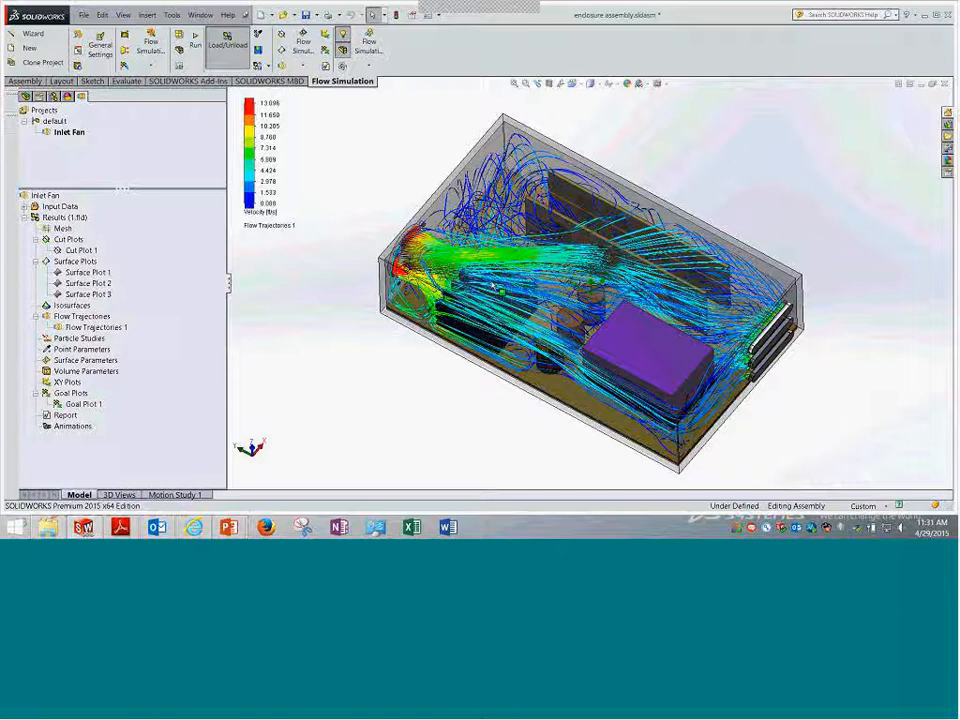
- Hide Flow Trajectories 1 and inspect the enclosure's PCBs, heat sink and outlet side from different angles
{"action": "right_click", "coordinate": [94, 330]}
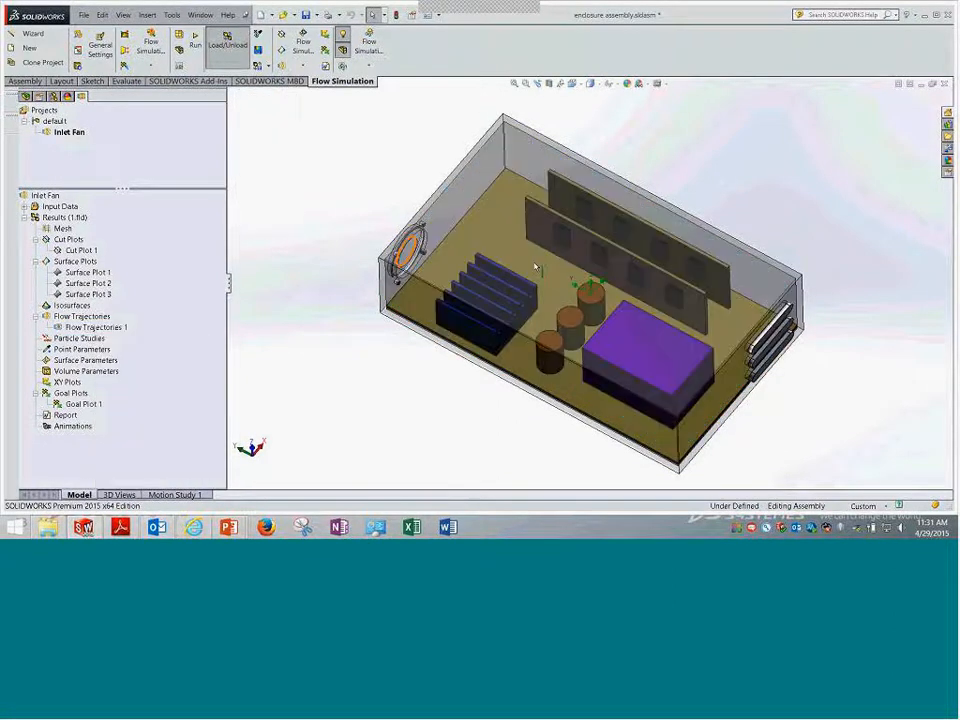
{"action": "middle_click_drag", "start_coordinate": [536, 257], "coordinate": [552, 355]}
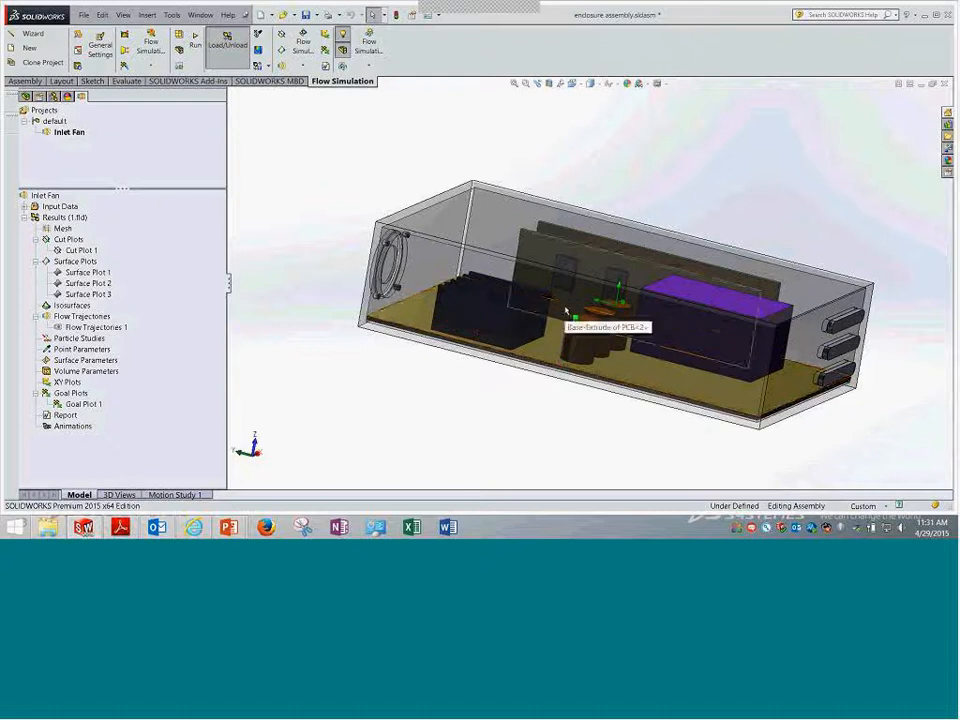
{"action": "key", "text": "Tab"}
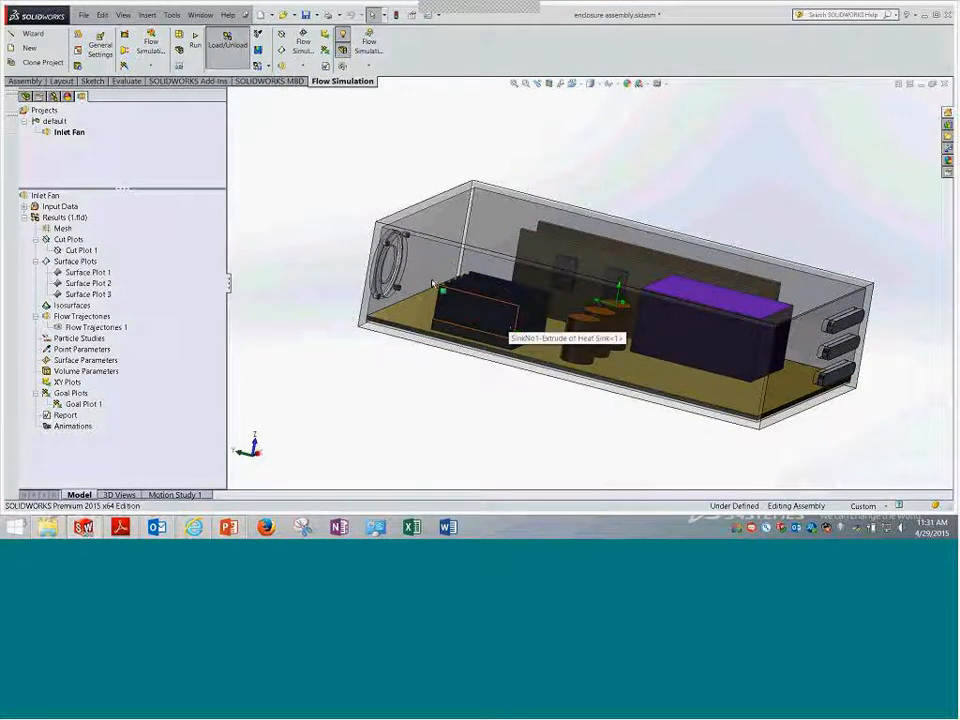
{"action": "middle_click_drag", "start_coordinate": [326, 154], "coordinate": [362, 369]}
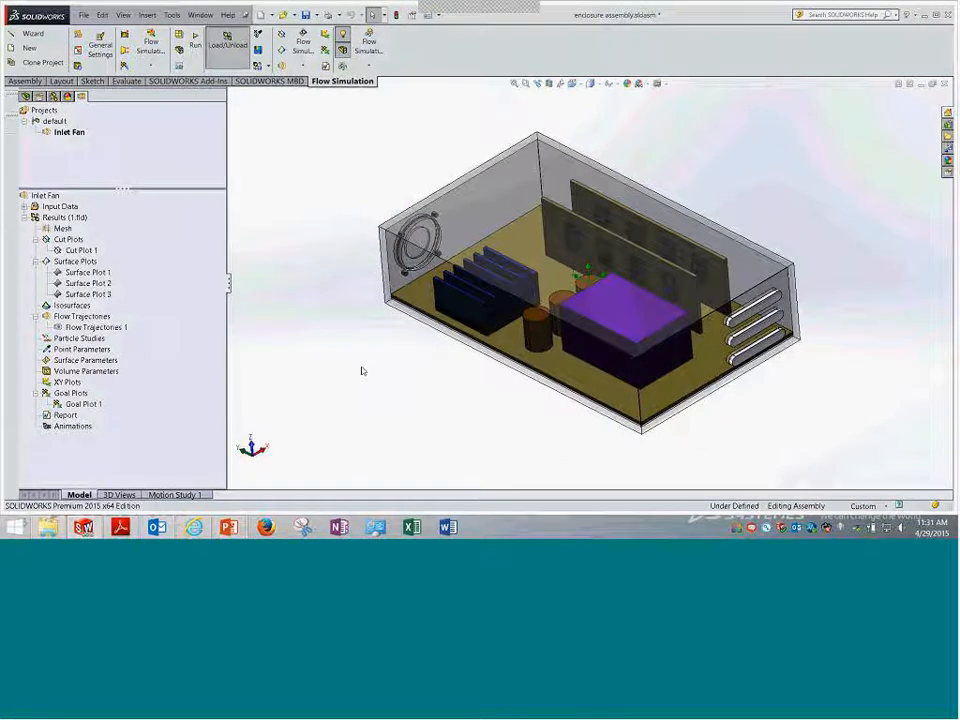
- Review the tutorial PDF's valve project instructions back to the start of the A1 Ball Valve Design chapter, and return to SOLIDWORKS
{"action": "left_click", "coordinate": [124, 529]}
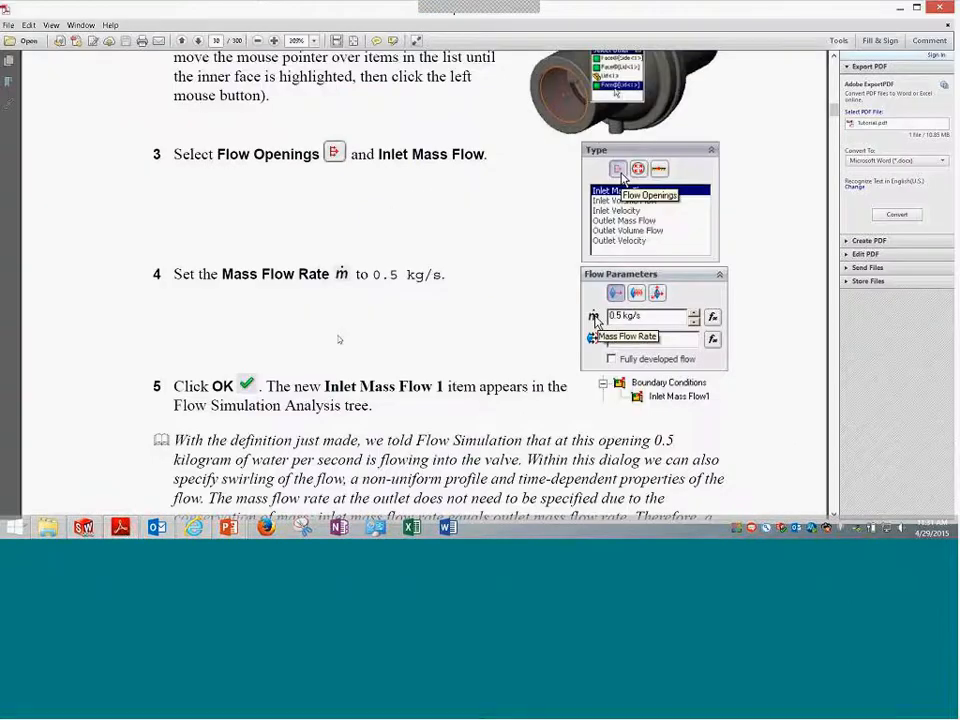
{"action": "scroll", "coordinate": [338, 340], "scroll_direction": "down", "scroll_amount": 1}
{"action": "scroll", "coordinate": [338, 340], "scroll_direction": "down", "scroll_amount": 3}
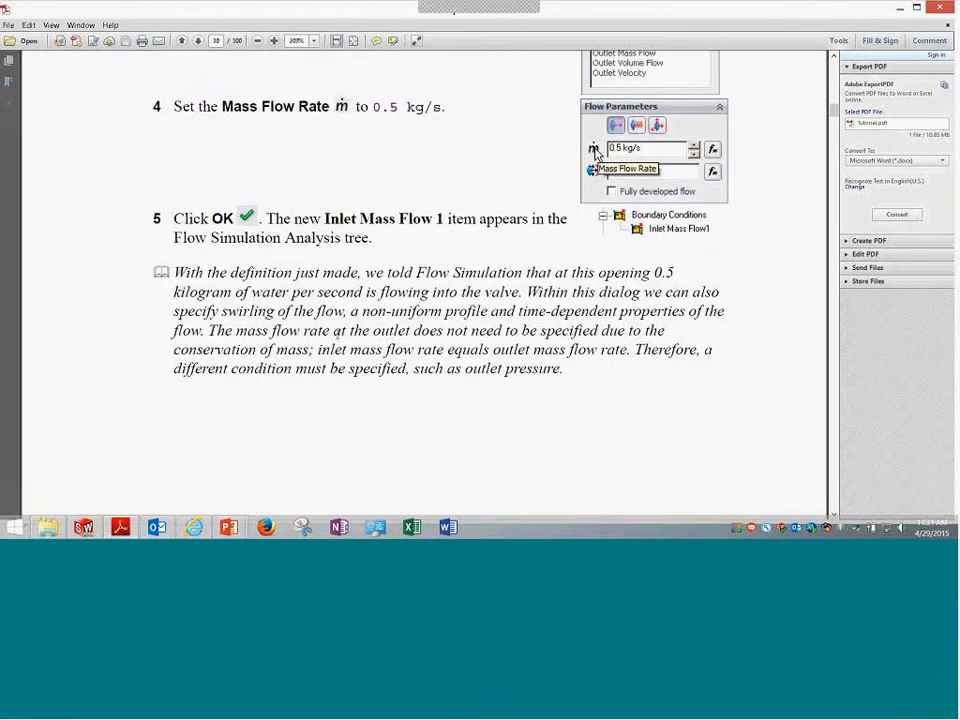
{"action": "scroll", "coordinate": [338, 335], "scroll_direction": "up", "scroll_amount": 1}
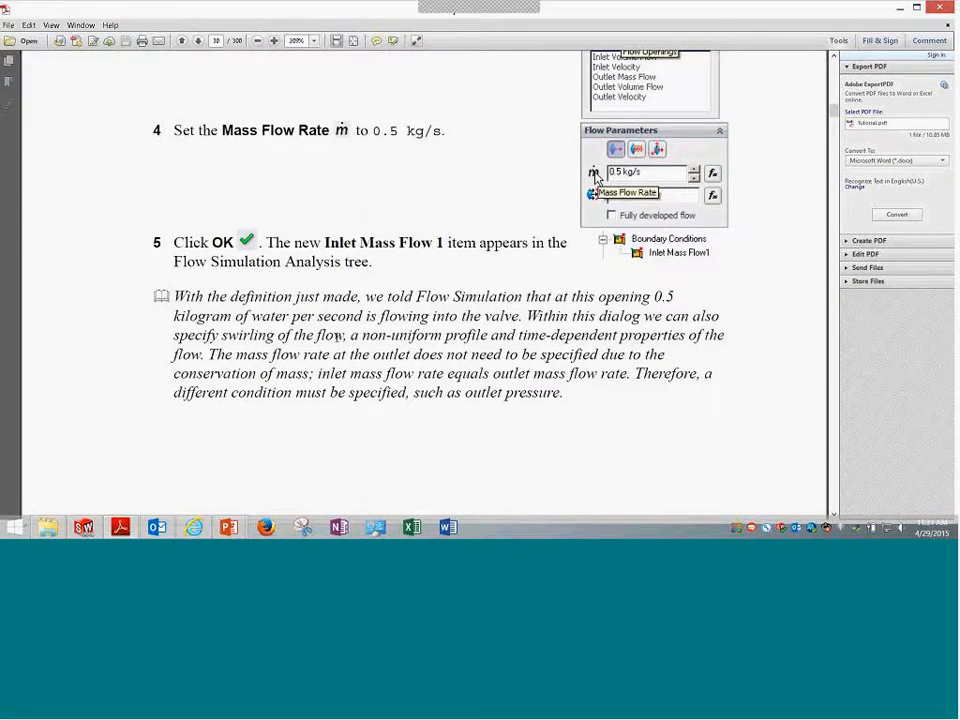
{"action": "scroll", "coordinate": [338, 337], "scroll_direction": "up", "scroll_amount": 10}
{"action": "scroll", "coordinate": [336, 337], "scroll_direction": "up", "scroll_amount": 5}
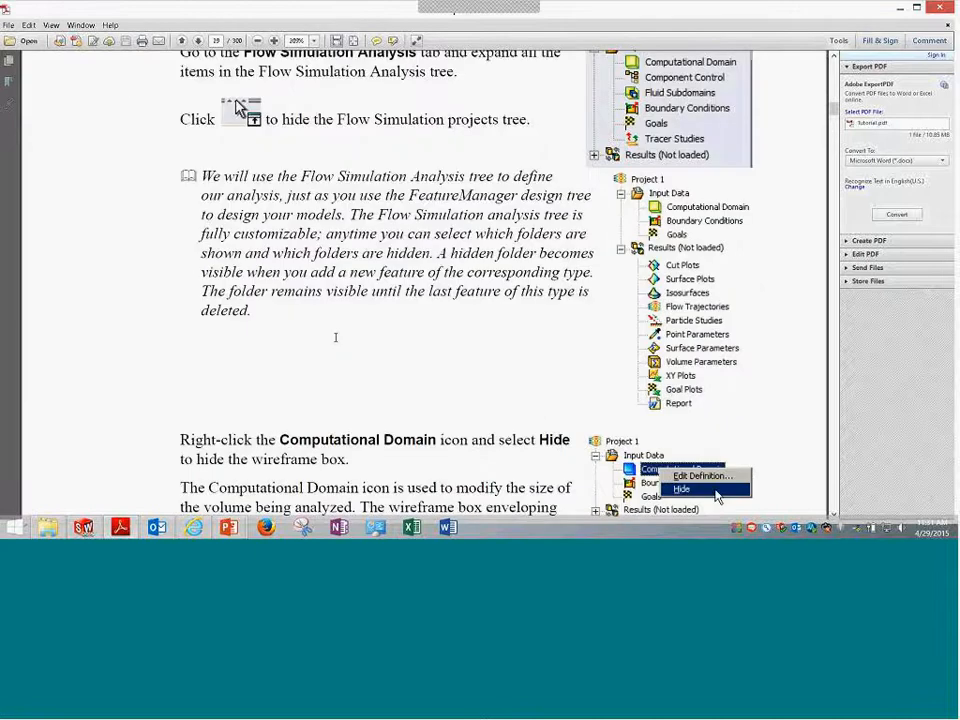
{"action": "scroll", "coordinate": [335, 337], "scroll_direction": "up", "scroll_amount": 5}
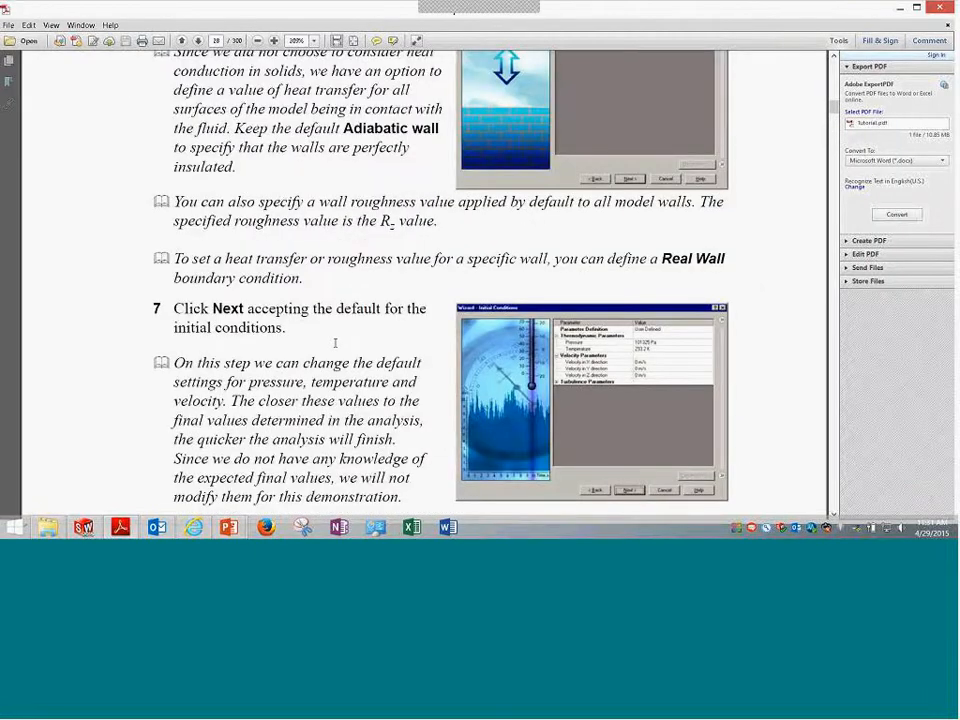
{"action": "scroll", "coordinate": [335, 343], "scroll_direction": "up", "scroll_amount": 5}
{"action": "scroll", "coordinate": [335, 343], "scroll_direction": "up", "scroll_amount": 5}
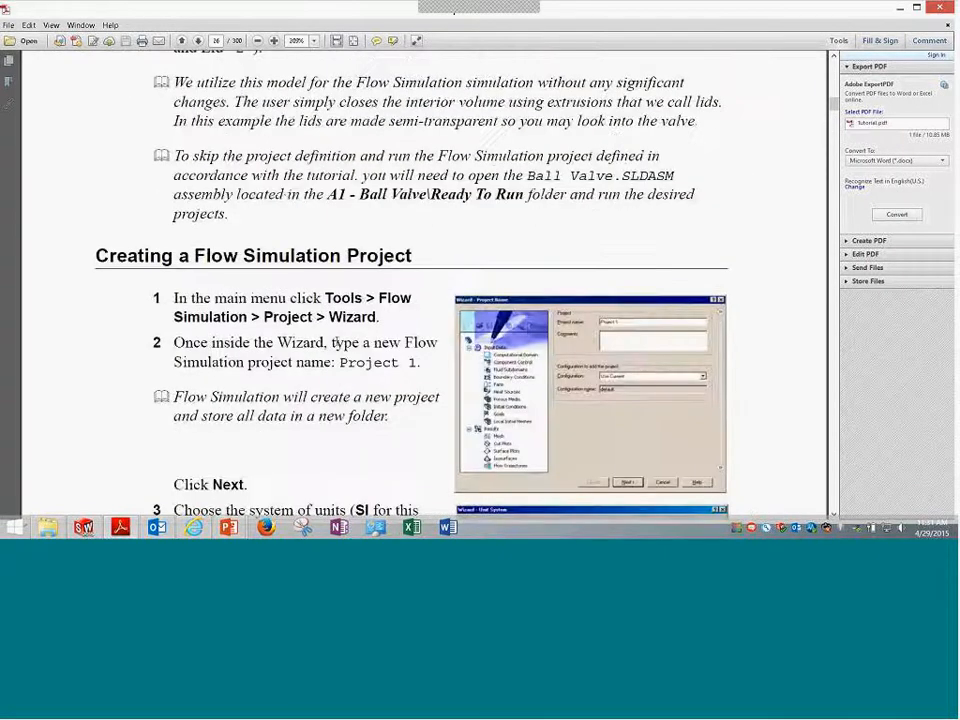
{"action": "scroll", "coordinate": [335, 343], "scroll_direction": "up", "scroll_amount": 5}
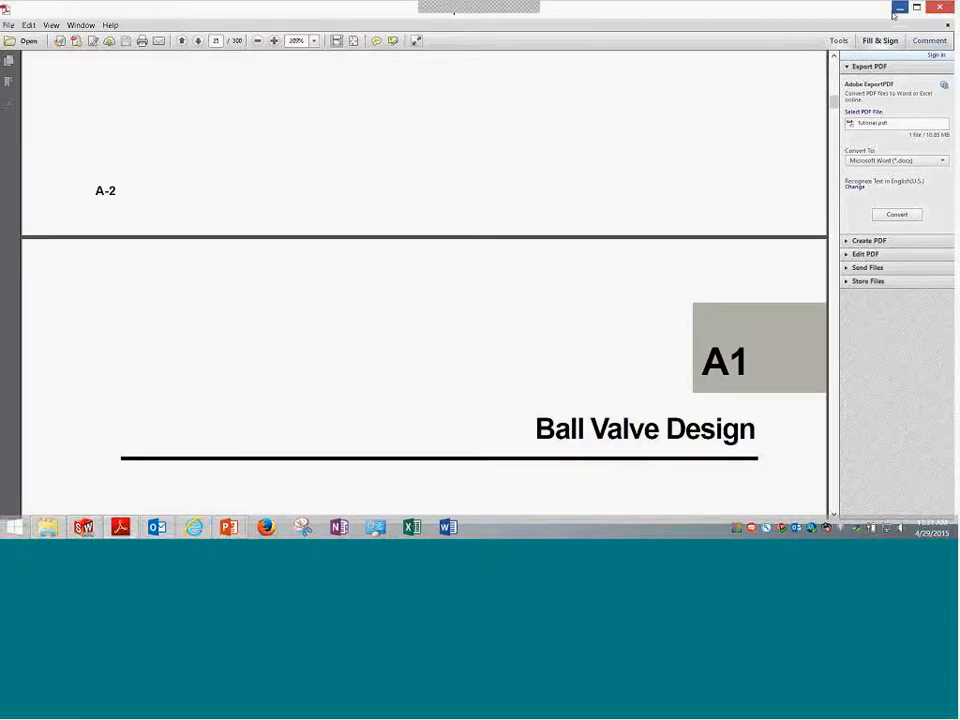
{"action": "left_click", "coordinate": [899, 8]}
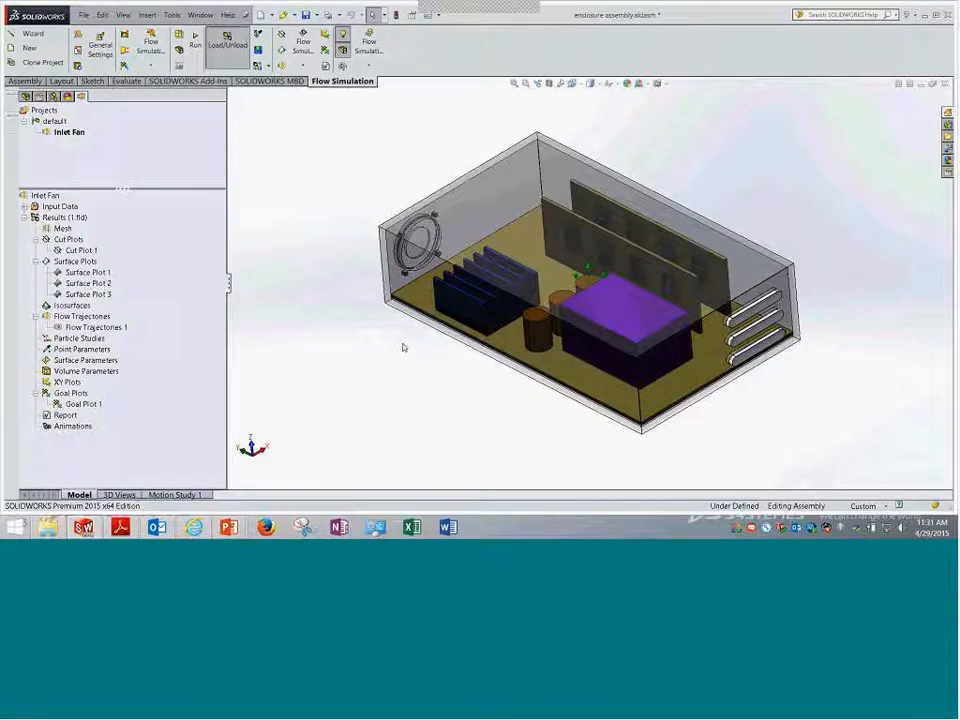
{"action": "middle_click_drag", "start_coordinate": [350, 325], "coordinate": [549, 266]}
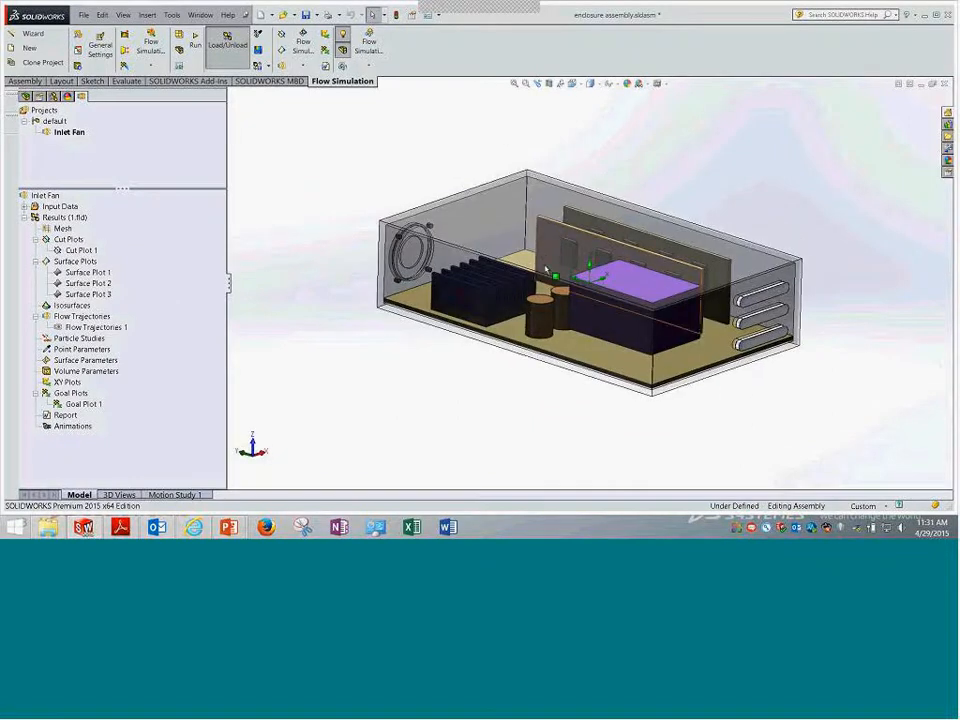
{"action": "scroll", "coordinate": [546, 268], "scroll_direction": "down", "scroll_amount": 3}
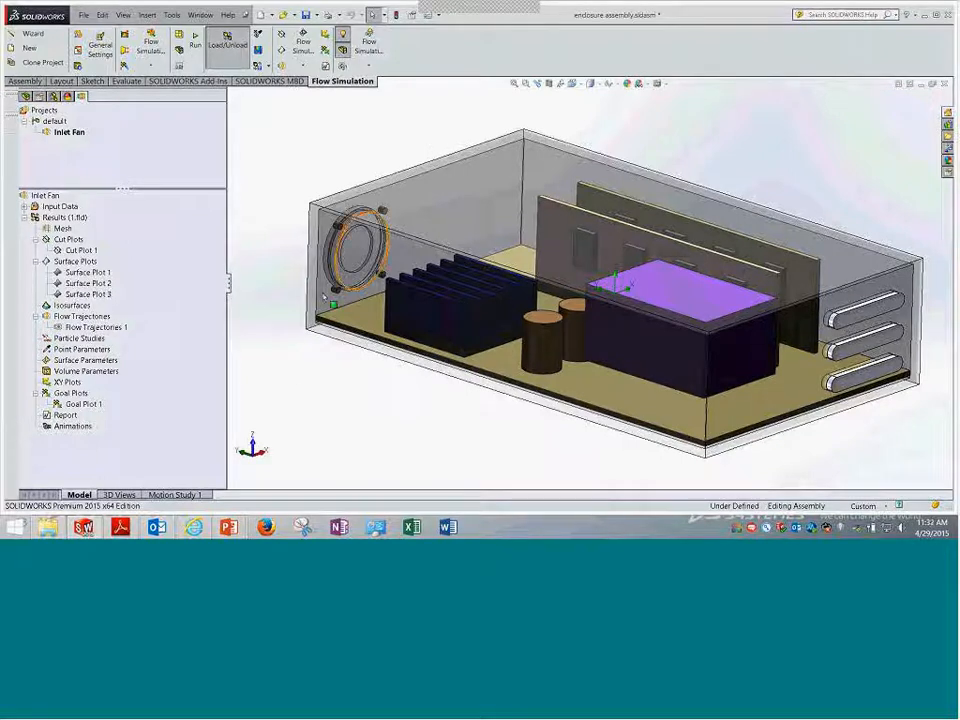
{"action": "middle_click_drag", "start_coordinate": [285, 281], "coordinate": [180, 395]}
- Switch to the PowerPoint slide show and go from the Flow Simulation capabilities slide to the SOLIDWORKS Simulation Solution overview
{"action": "mouse_move", "coordinate": [229, 527]}
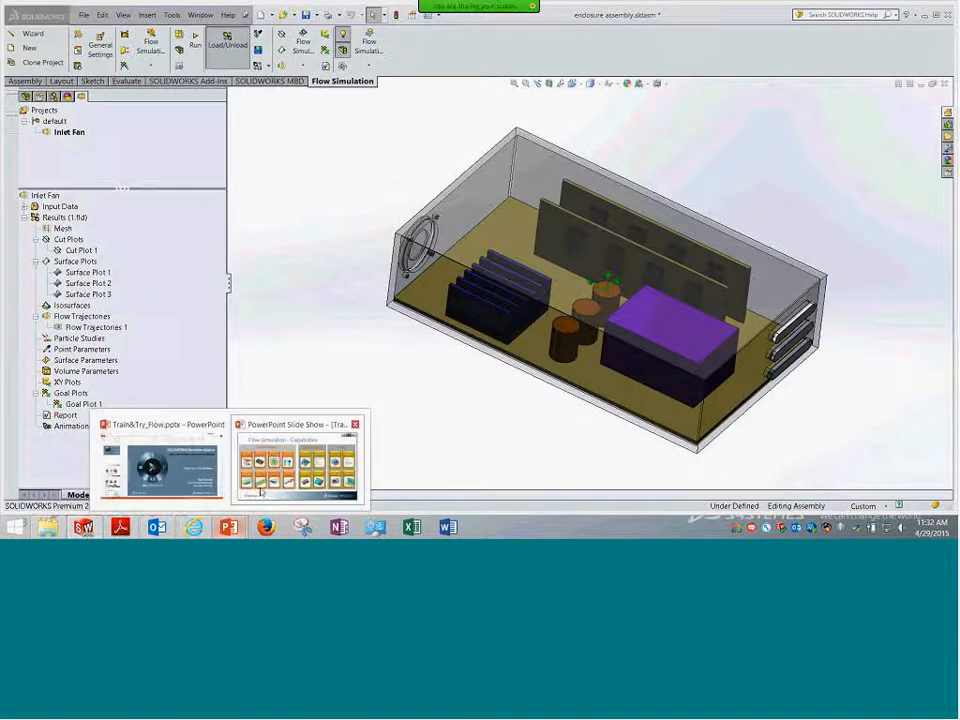
{"action": "left_click", "coordinate": [297, 462]}
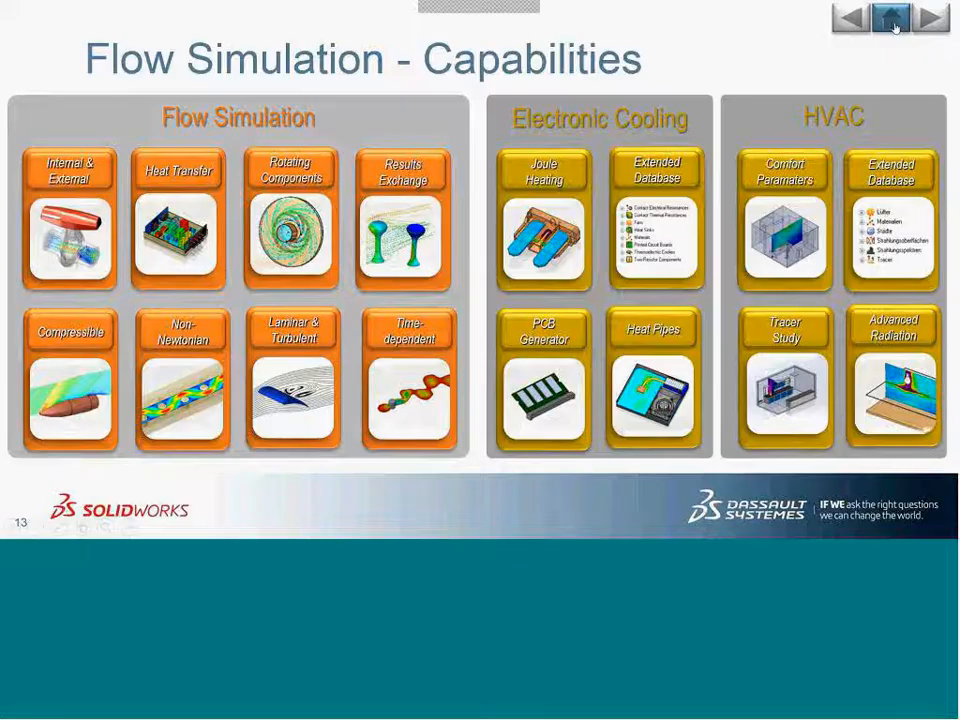
{"action": "left_click", "coordinate": [890, 17]}
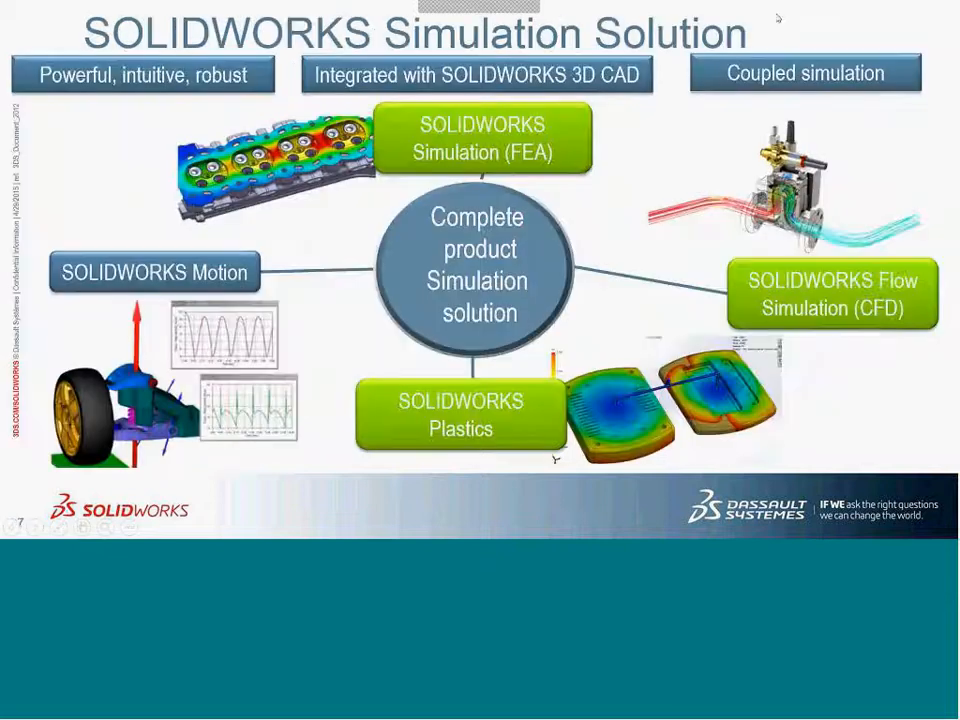
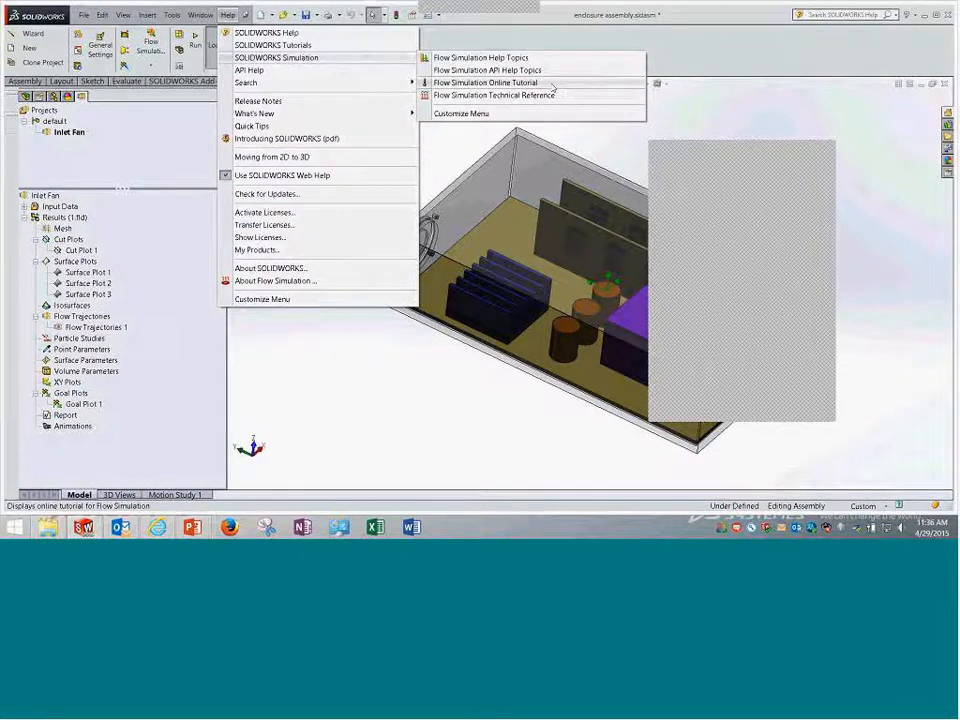
- Open the Flow Simulation Online Tutorial and look through its First Steps examples, including Ball Valve Design and Conjugate Heat Transfer
{"action": "left_click", "coordinate": [553, 87]}
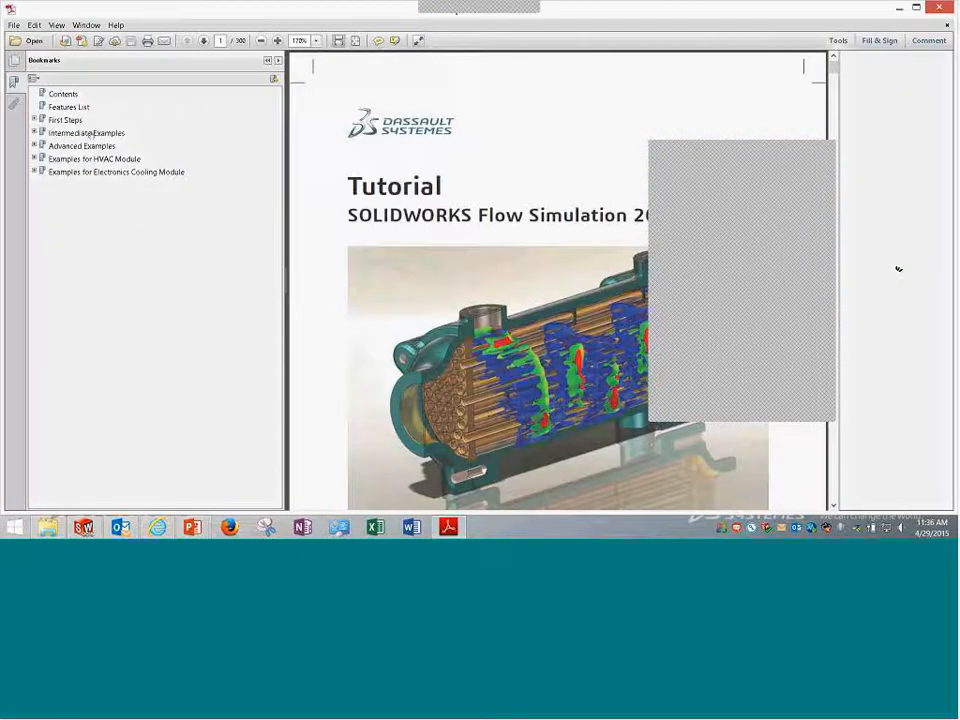
{"action": "left_click", "coordinate": [66, 120]}
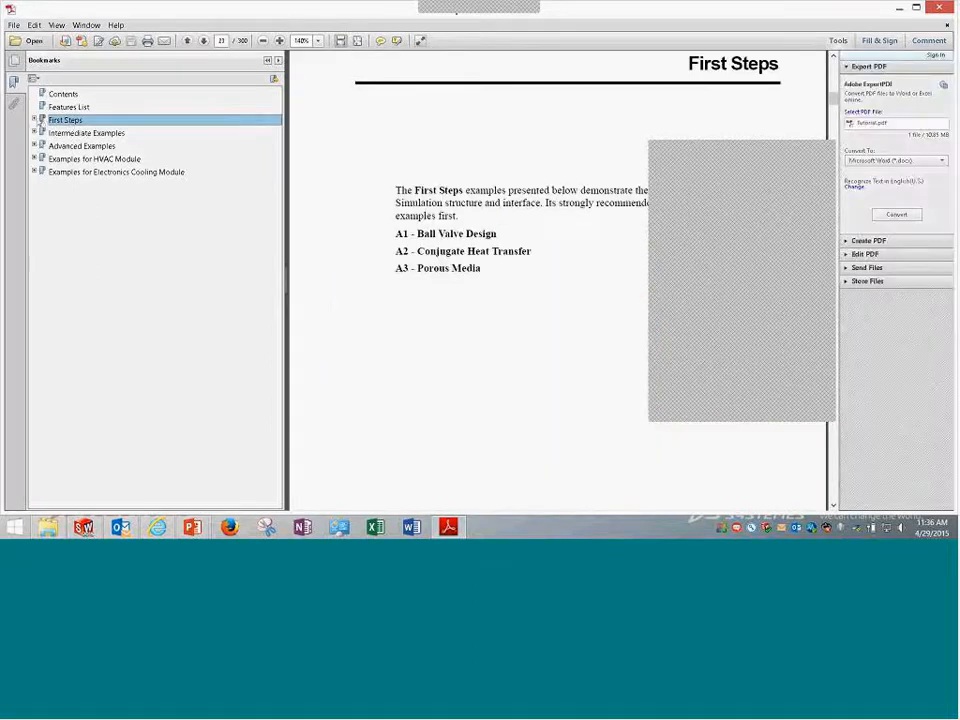
{"action": "left_click", "coordinate": [34, 119]}
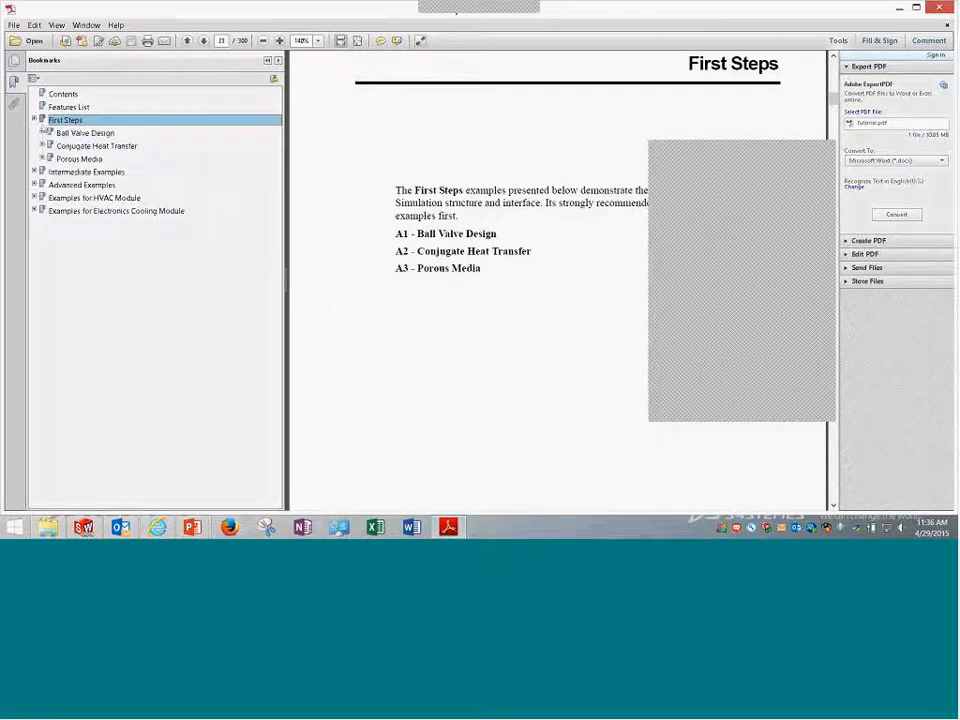
{"action": "left_click", "coordinate": [86, 133]}
{"action": "left_click", "coordinate": [42, 133]}
{"action": "left_click", "coordinate": [107, 146]}
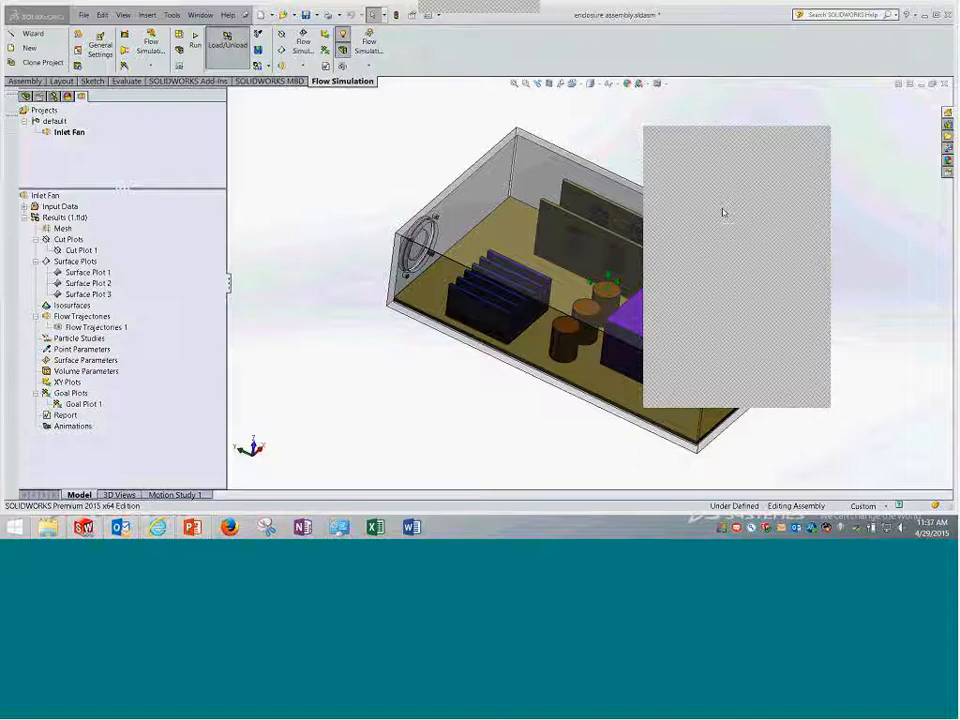
- Open the enclosure's motherboard part in its own window
{"action": "right_click", "coordinate": [508, 237]}
{"action": "left_click", "coordinate": [514, 59]}
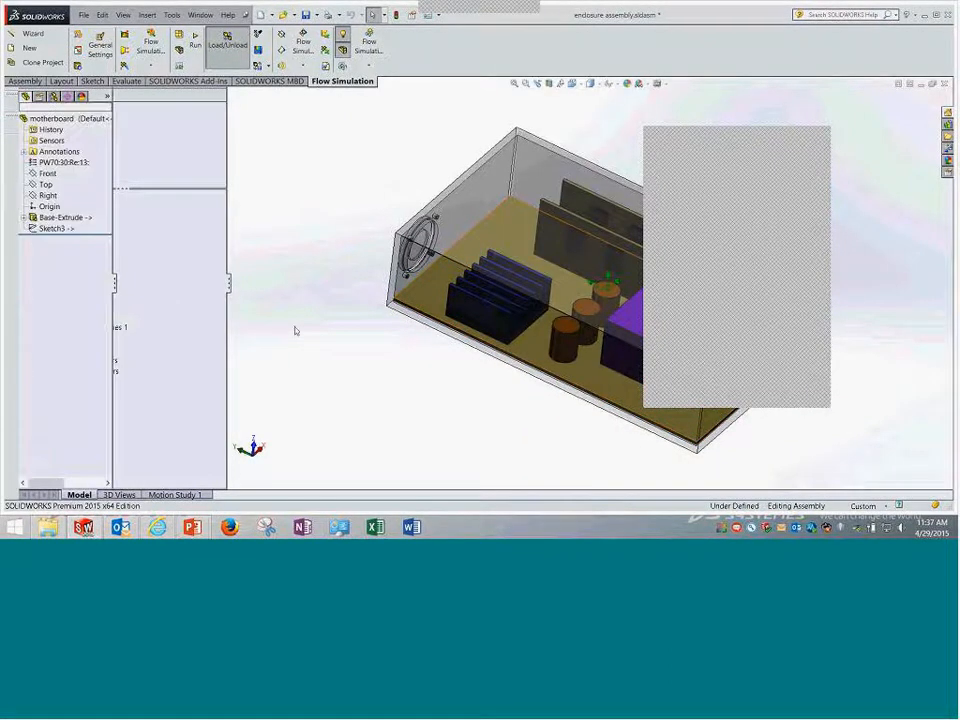
{"action": "right_click", "coordinate": [180, 499]}
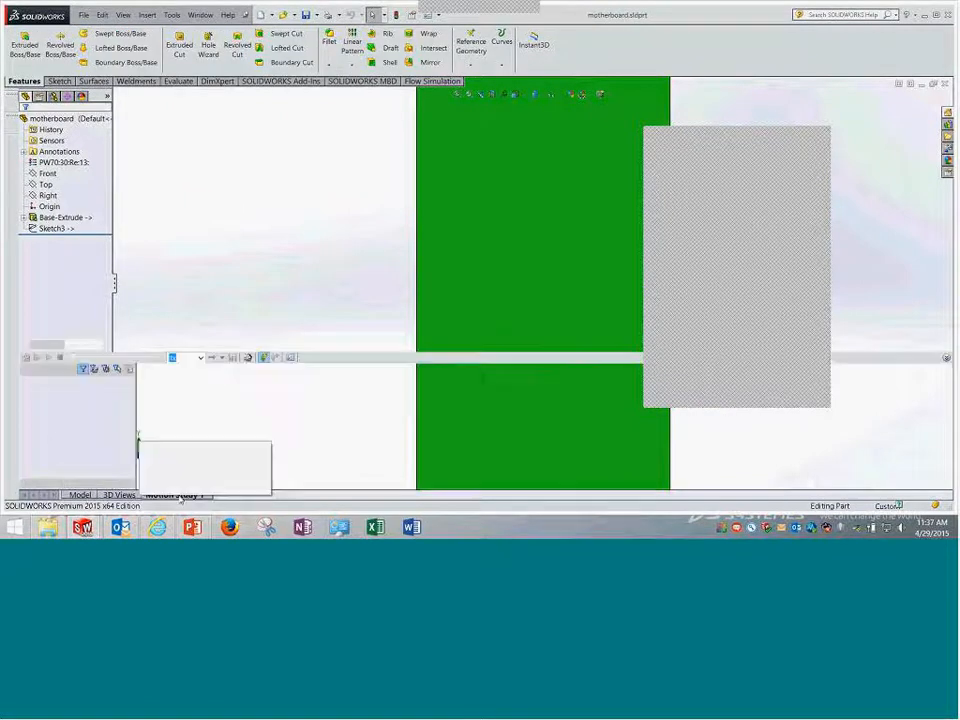
{"action": "left_click", "coordinate": [204, 253]}
- Load the SOLIDWORKS Simulation add-in and create a new static simulation study for the motherboard
{"action": "left_click", "coordinate": [313, 82]}
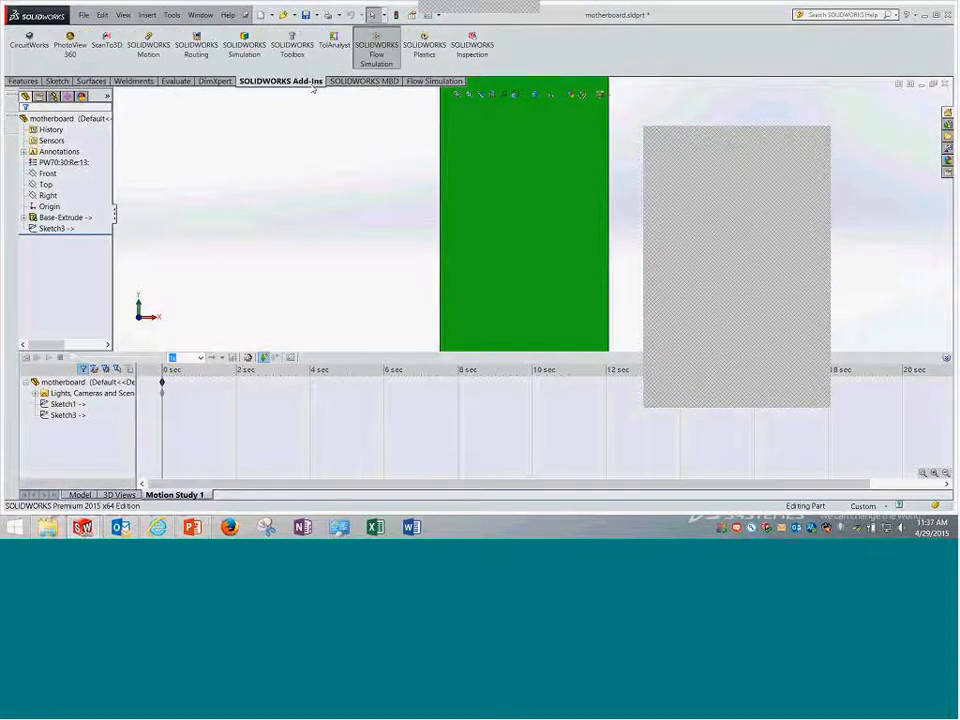
{"action": "left_click", "coordinate": [244, 50]}
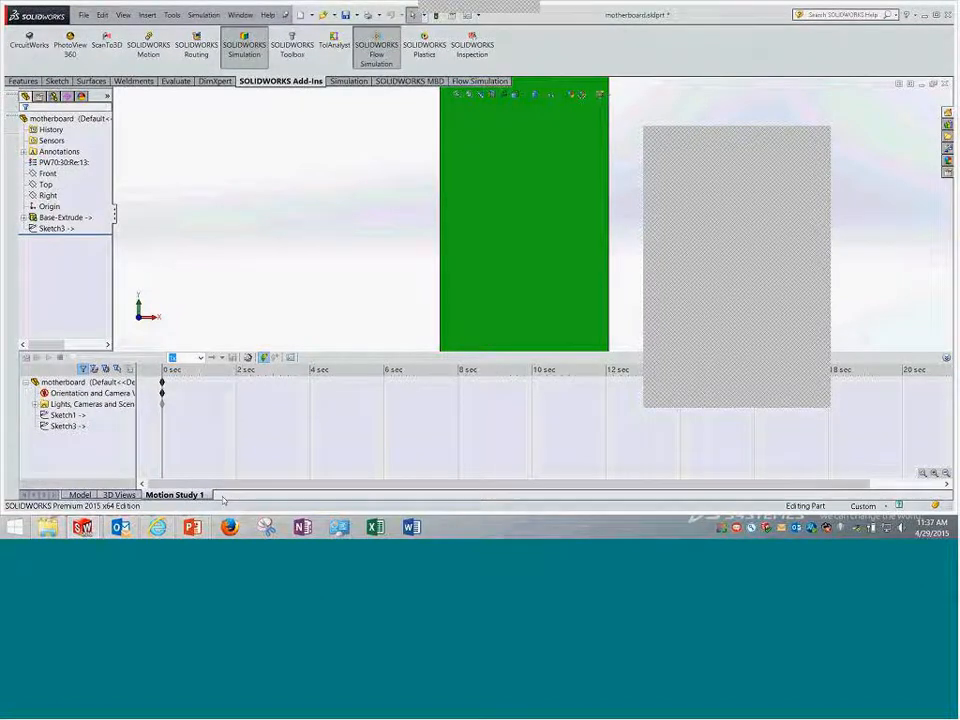
{"action": "right_click", "coordinate": [172, 495]}
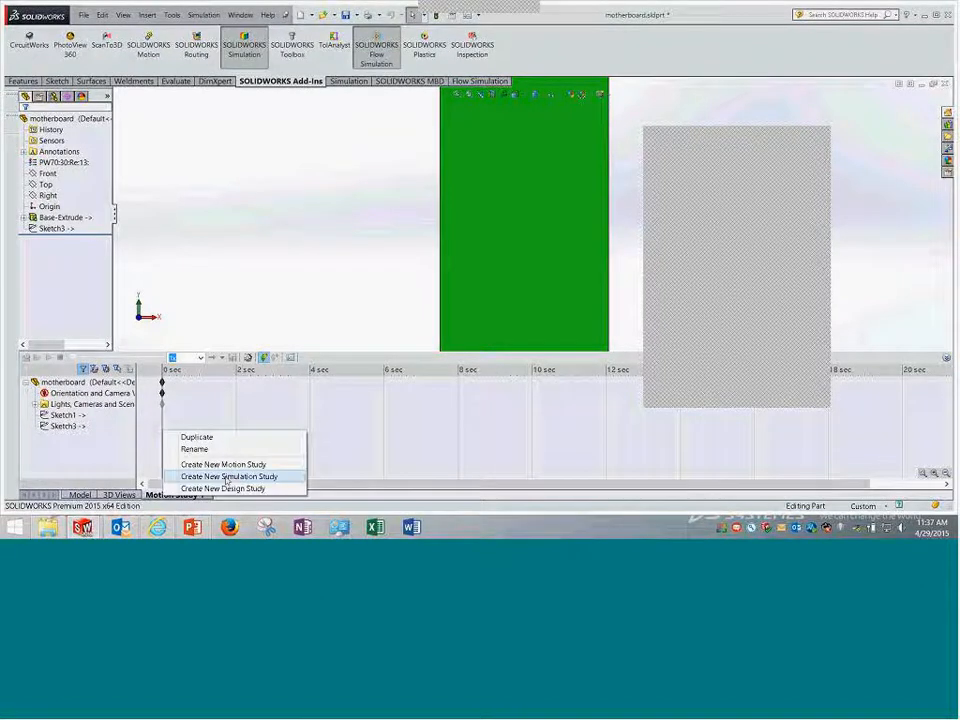
{"action": "left_click", "coordinate": [227, 477]}
{"action": "left_click", "coordinate": [19, 96]}
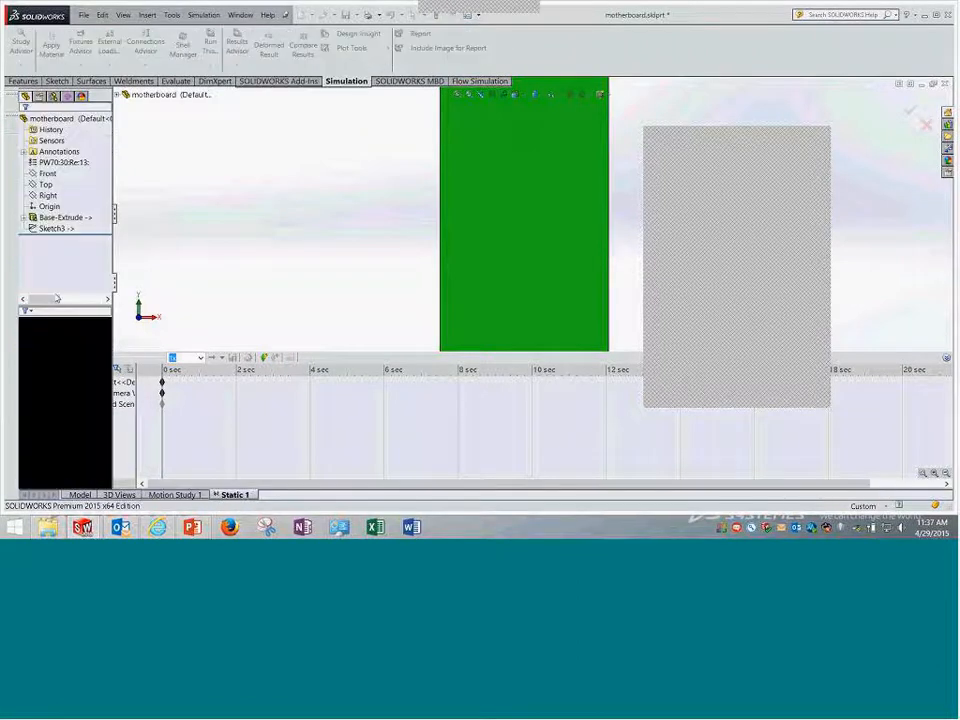
- Set the static study's properties to take temperature from SOLIDWORKS Flow Simulation and include its fluid pressure effects
{"action": "right_click", "coordinate": [42, 323]}
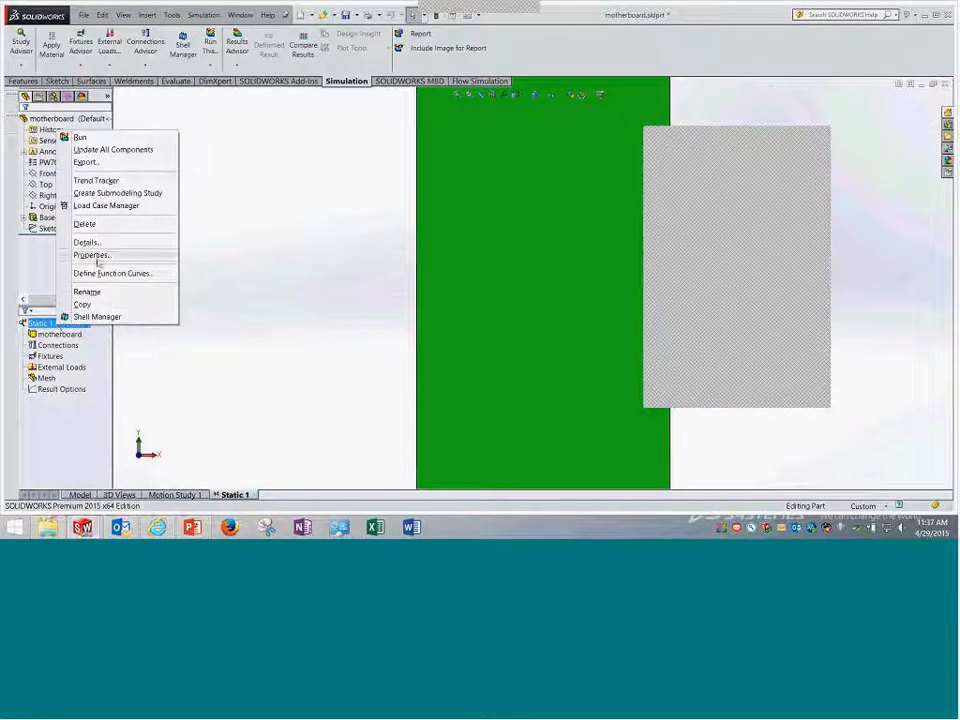
{"action": "left_click", "coordinate": [92, 256]}
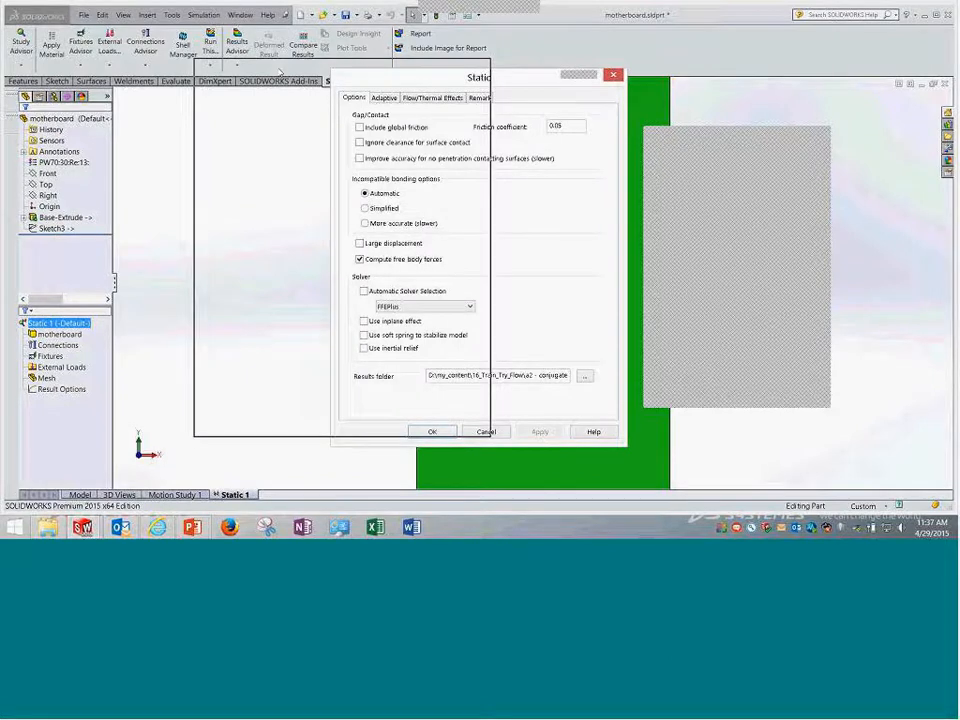
{"action": "left_click", "coordinate": [294, 87]}
{"action": "left_click_drag", "start_coordinate": [282, 62], "coordinate": [236, 48]}
{"action": "left_click", "coordinate": [197, 176]}
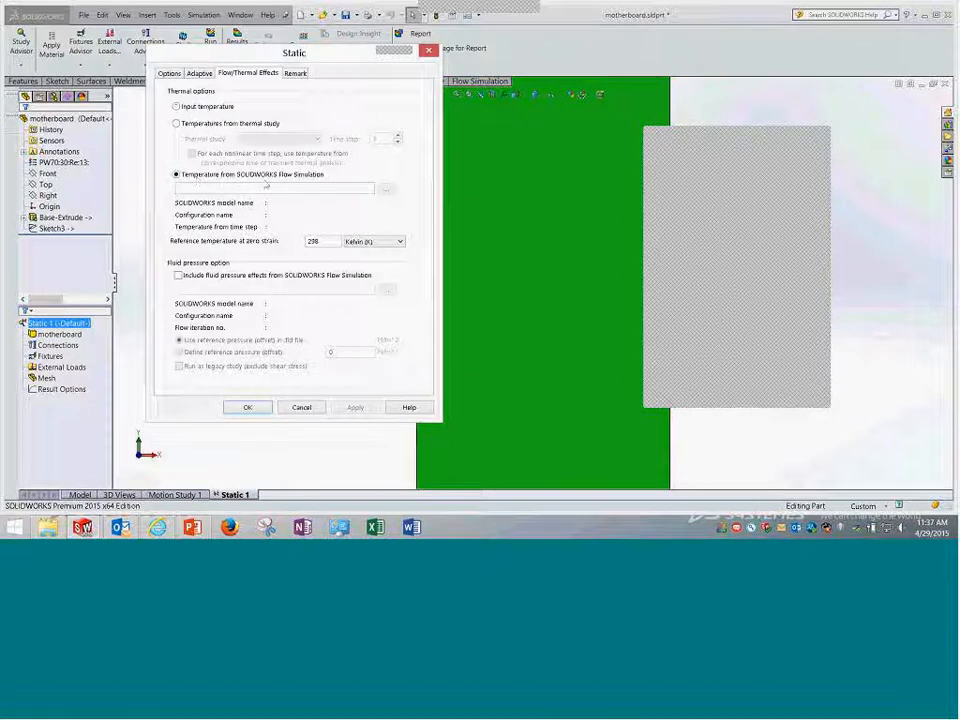
{"action": "left_click", "coordinate": [229, 279]}
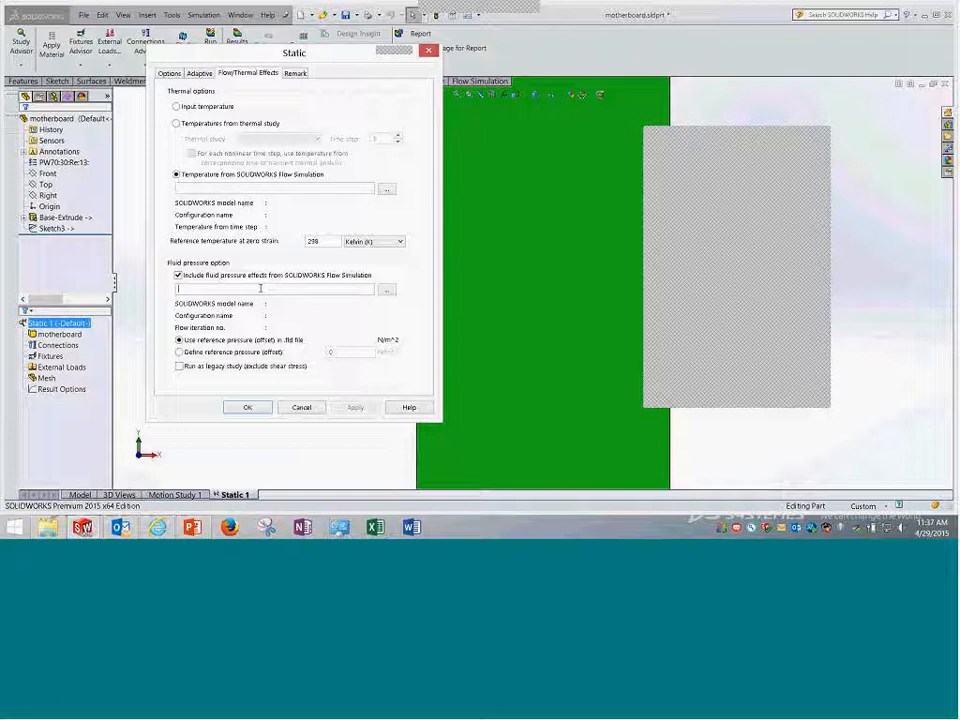
- Browse for the Flow Simulation results file as the temperature source, and cancel both the file selection and the study properties
{"action": "left_click", "coordinate": [387, 188]}
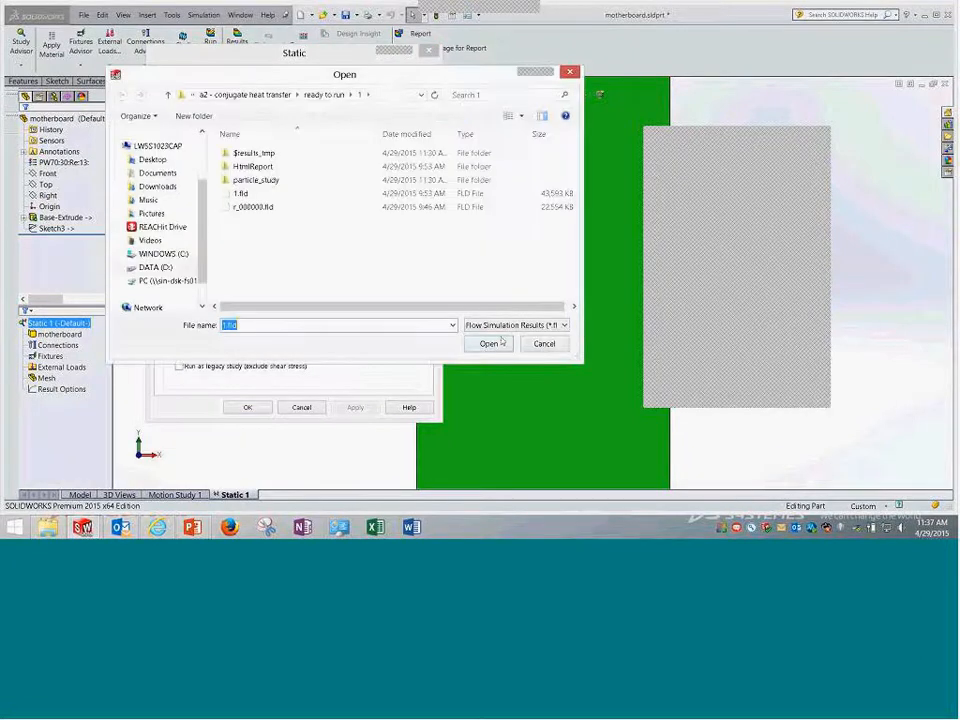
{"action": "left_click", "coordinate": [515, 325]}
{"action": "left_click", "coordinate": [515, 338]}
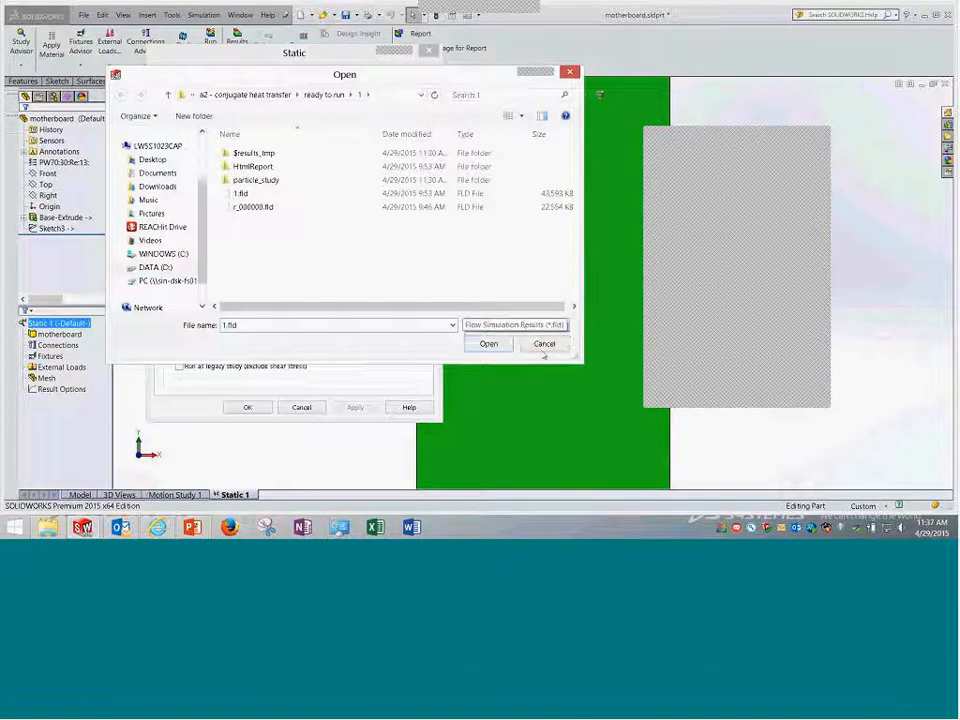
{"action": "left_click", "coordinate": [544, 345]}
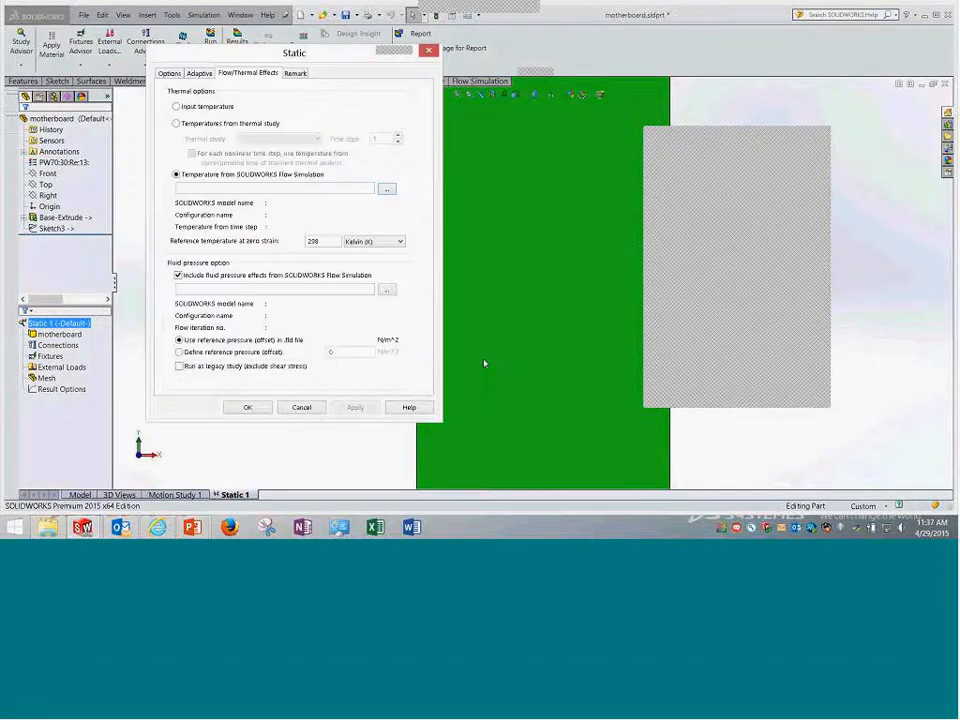
{"action": "left_click", "coordinate": [301, 408]}
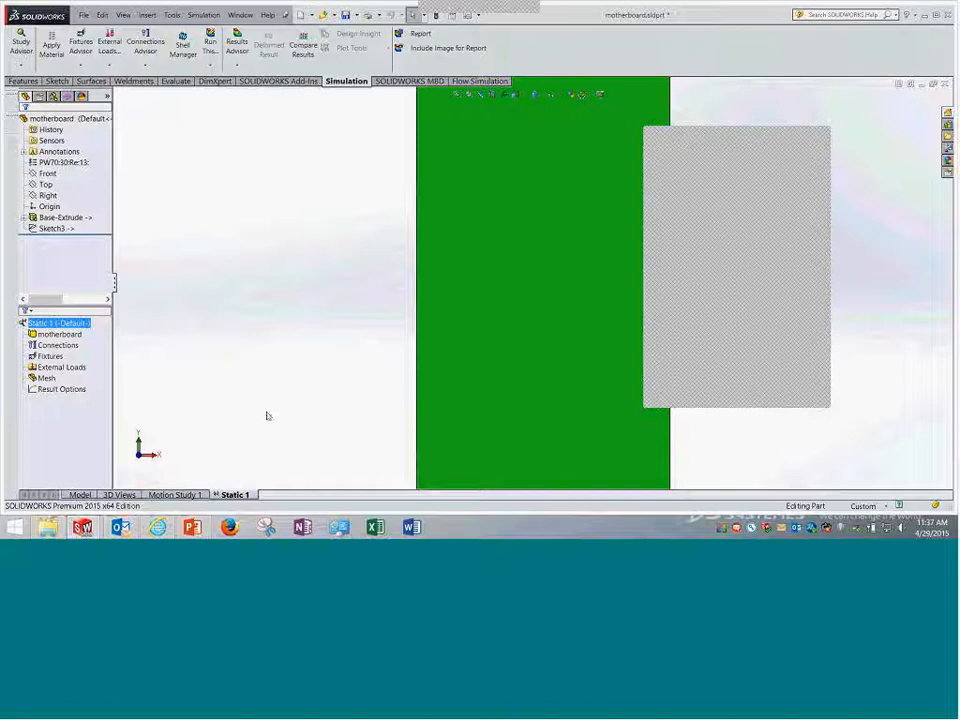
- Reopen the Flow Simulation Online Tutorial to view its list of example chapters
{"action": "left_click", "coordinate": [268, 14]}
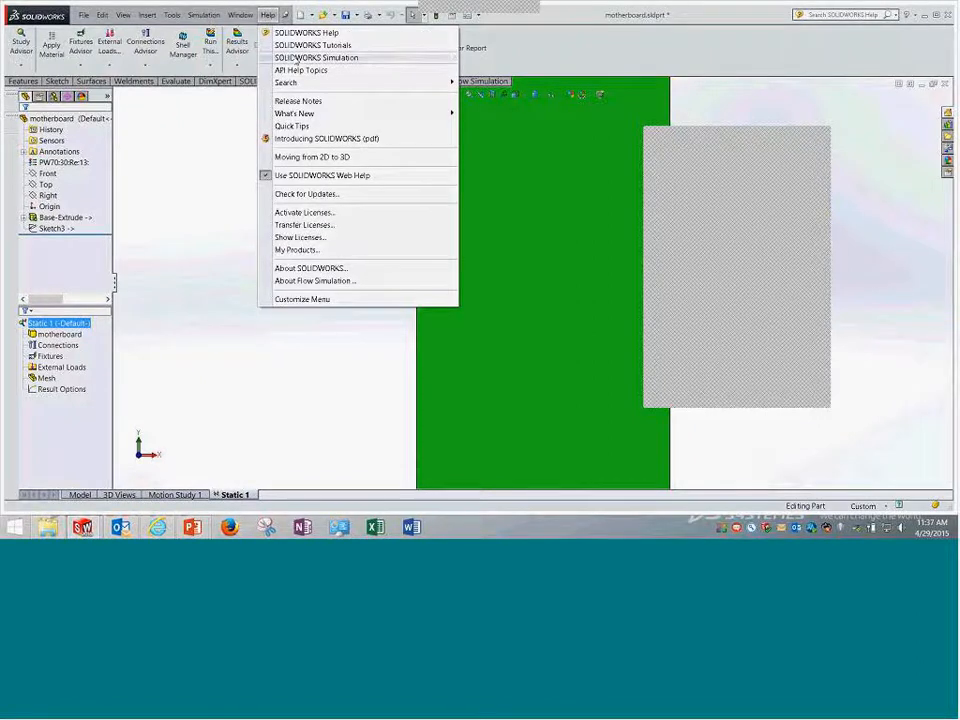
{"action": "mouse_move", "coordinate": [316, 57]}
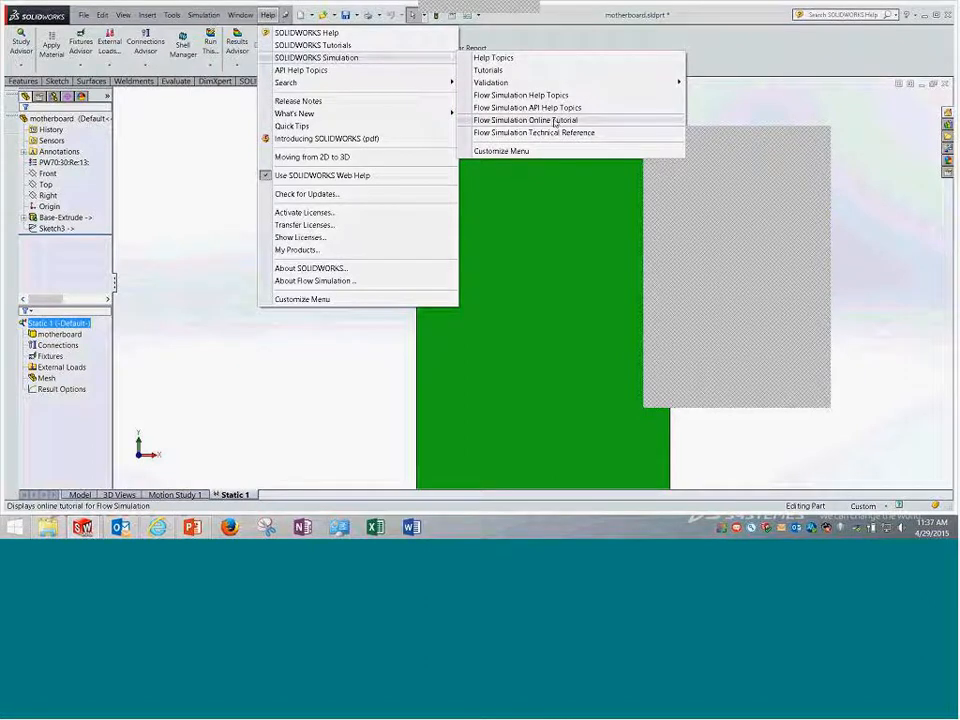
{"action": "left_click", "coordinate": [556, 121]}
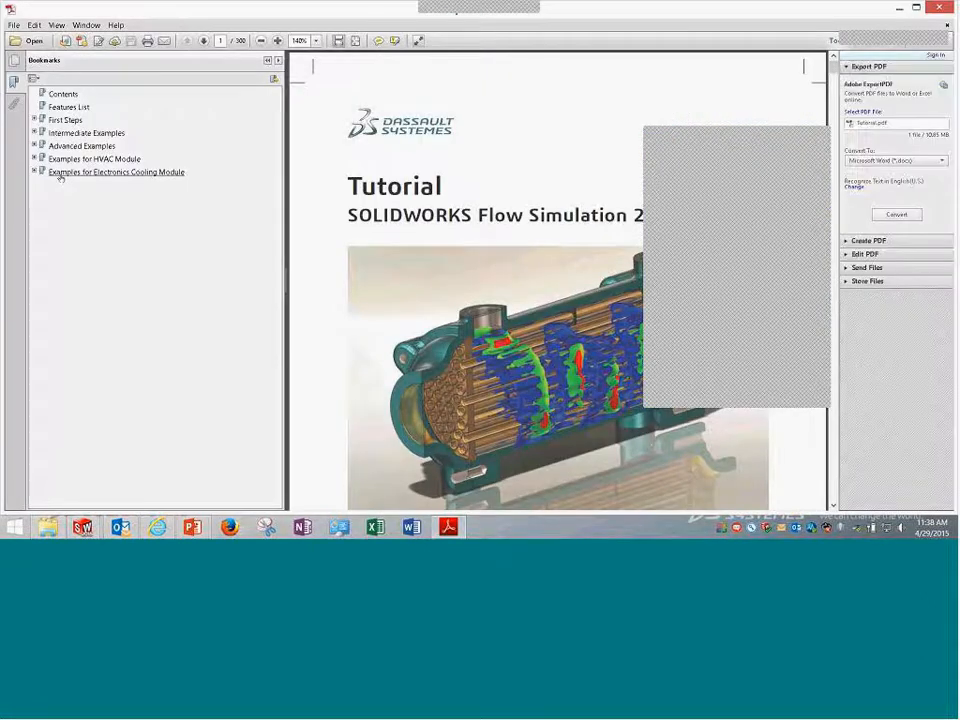
- Put the tutorial away and switch to the PowerPoint slide show's closing Thank You slide
{"action": "left_click", "coordinate": [899, 8]}
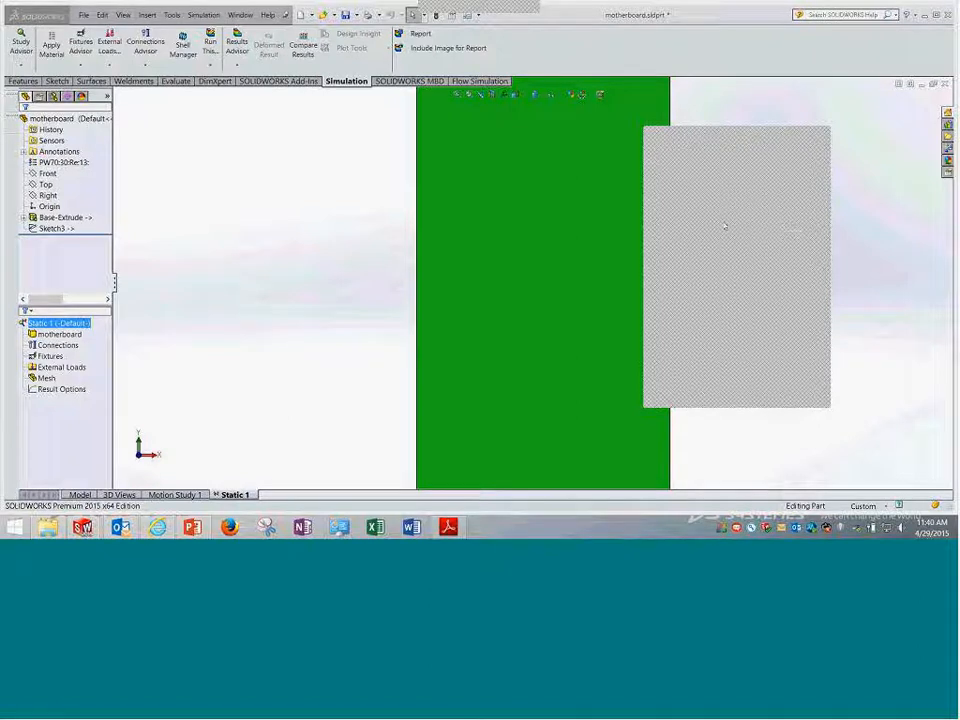
{"action": "left_click", "coordinate": [193, 527]}
{"action": "left_click", "coordinate": [238, 489]}
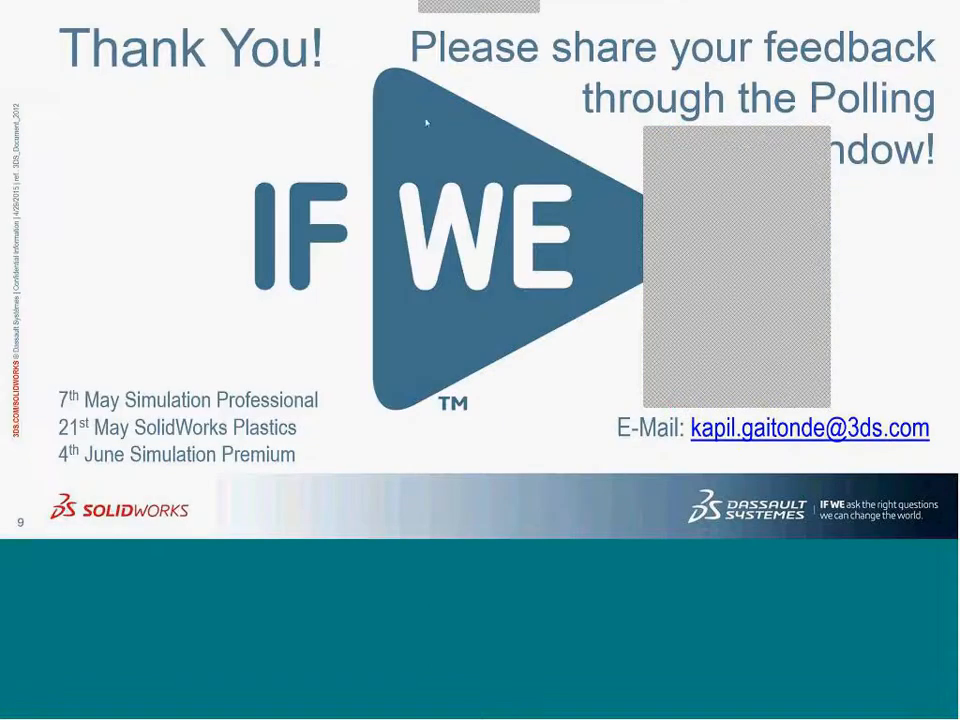